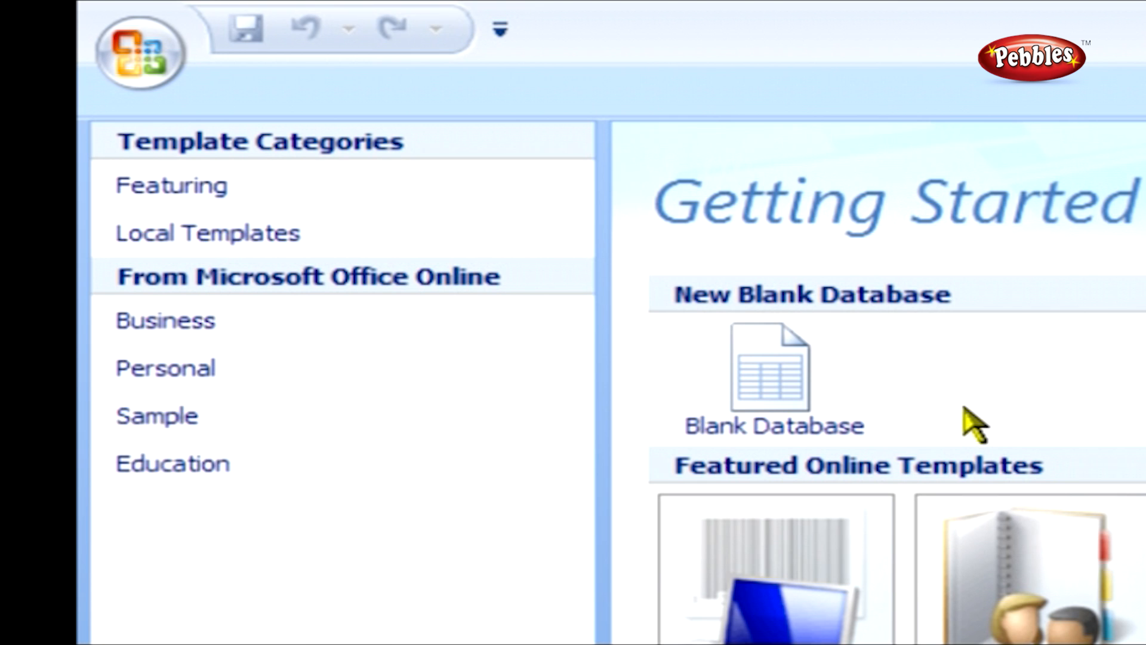
# Step: Start a new blank database and set its file name to eGizmos
pyautogui.click(874, 427)
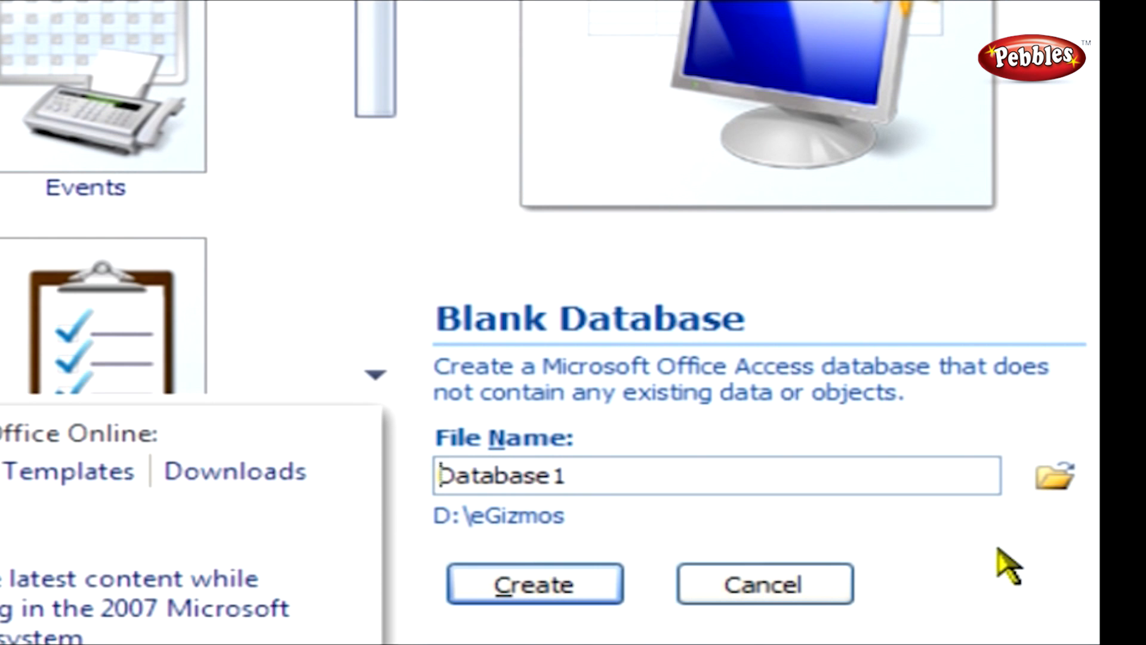
pyautogui.press('Delete')
pyautogui.press('Delete')
pyautogui.press('Delete')
pyautogui.press('Delete')
pyautogui.press('Delete')
pyautogui.press('Delete')
pyautogui.press('Delete')
pyautogui.press('Delete')
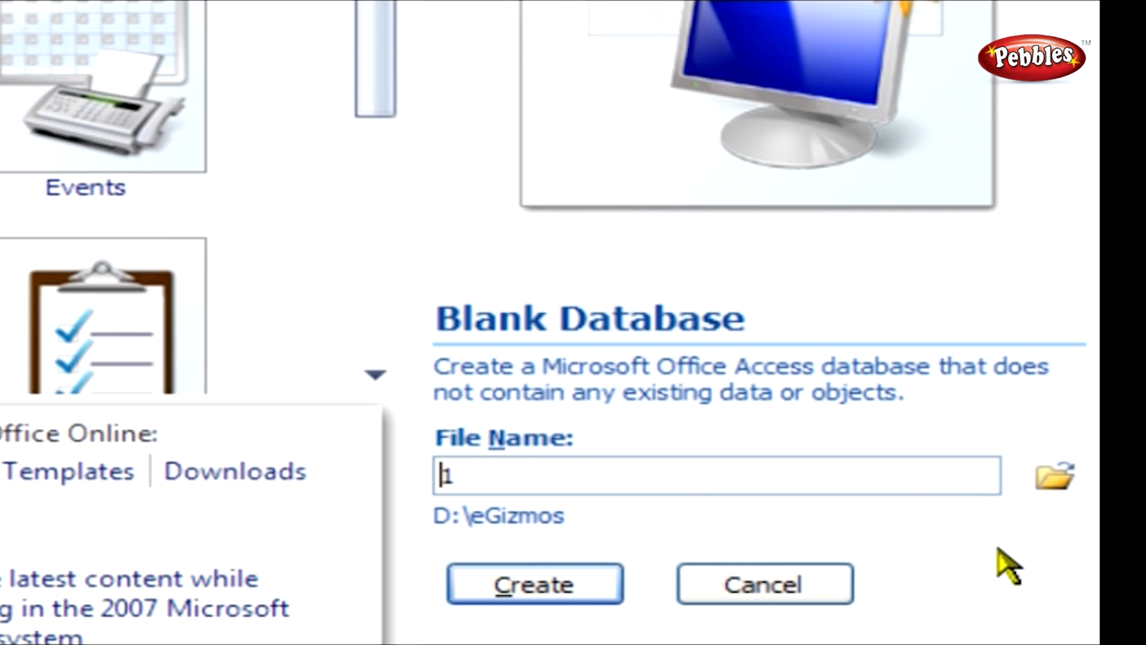
pyautogui.press('Delete')
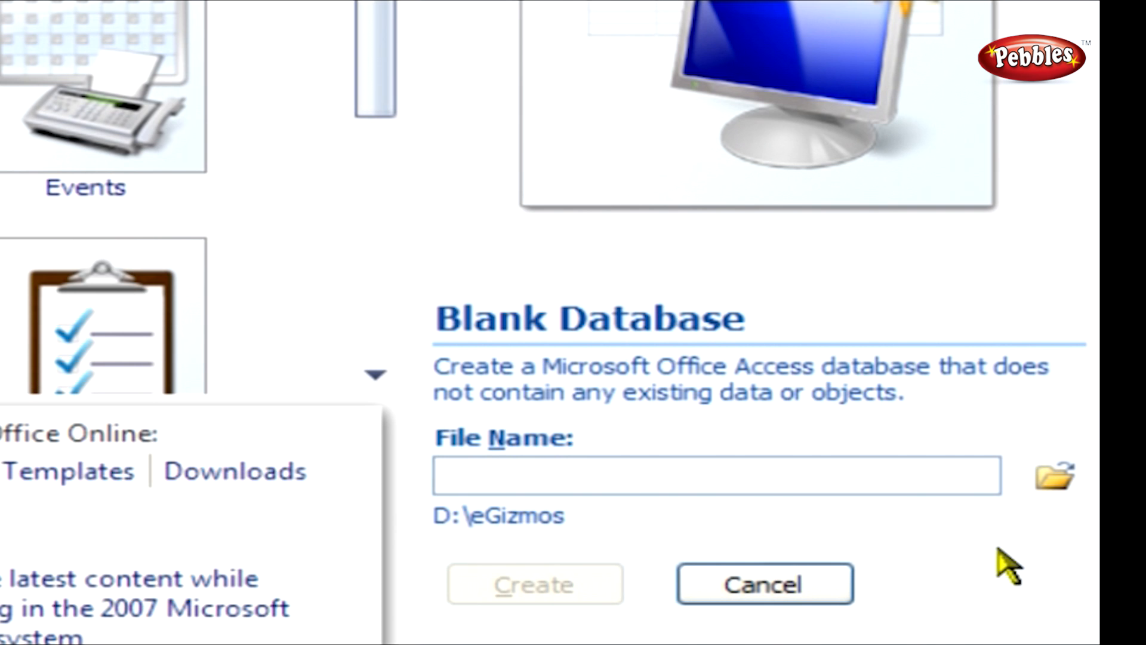
pyautogui.write('eGizmos')
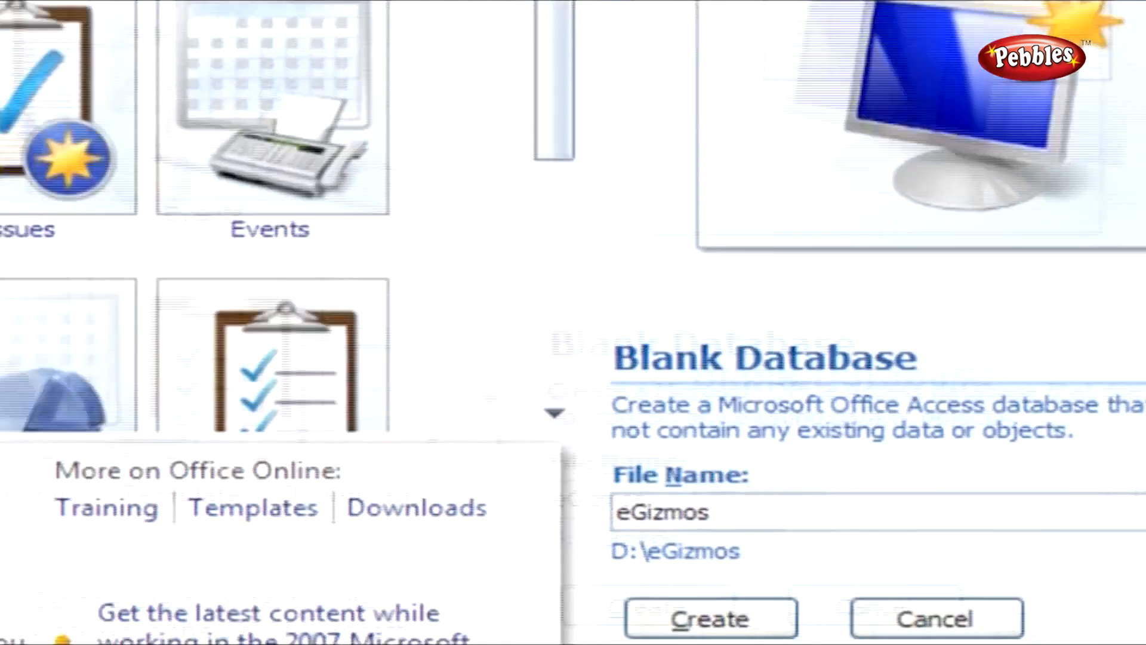
# Step: Set the save location to the D:\eGizmos folder and create the database
pyautogui.click(1055, 476)
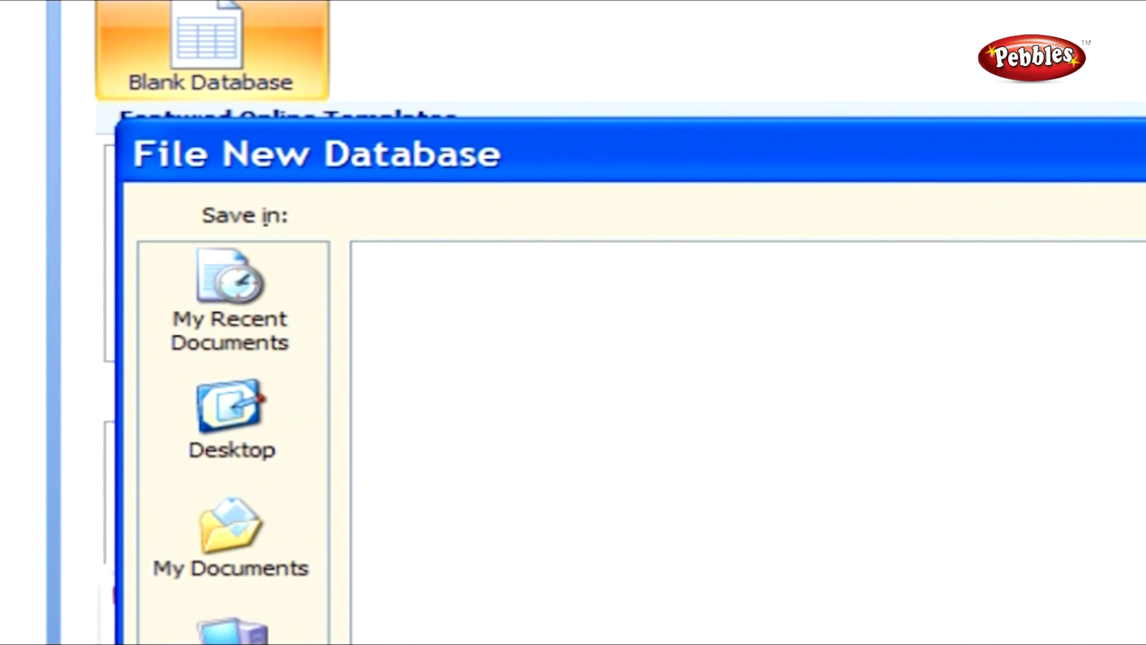
pyautogui.press('F4')
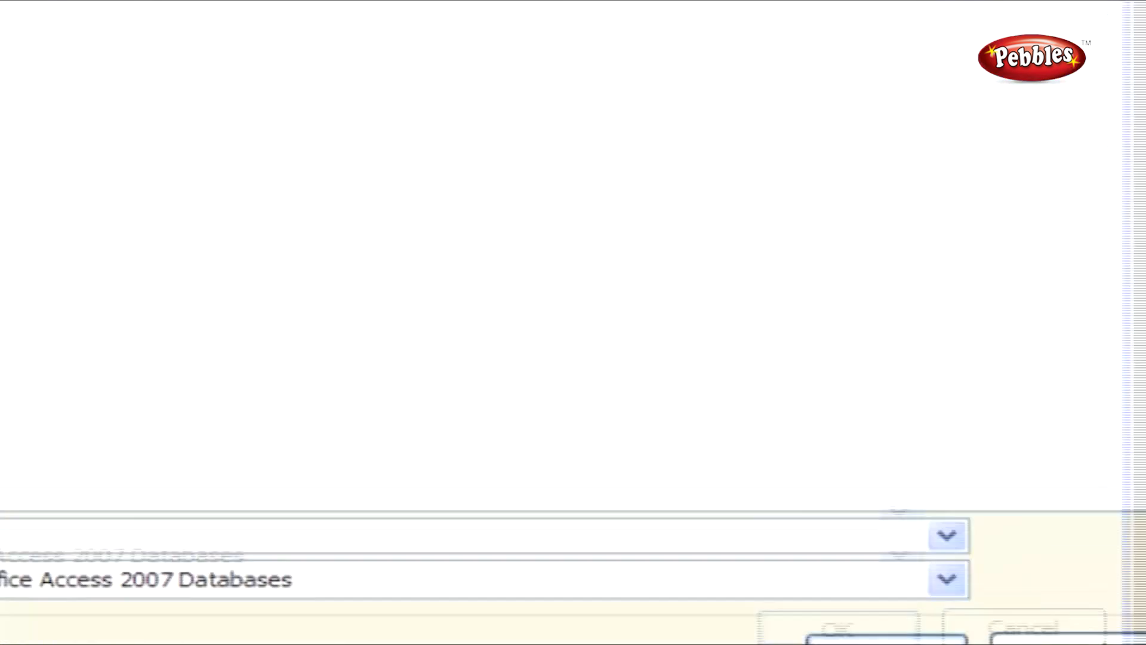
pyautogui.click(836, 597)
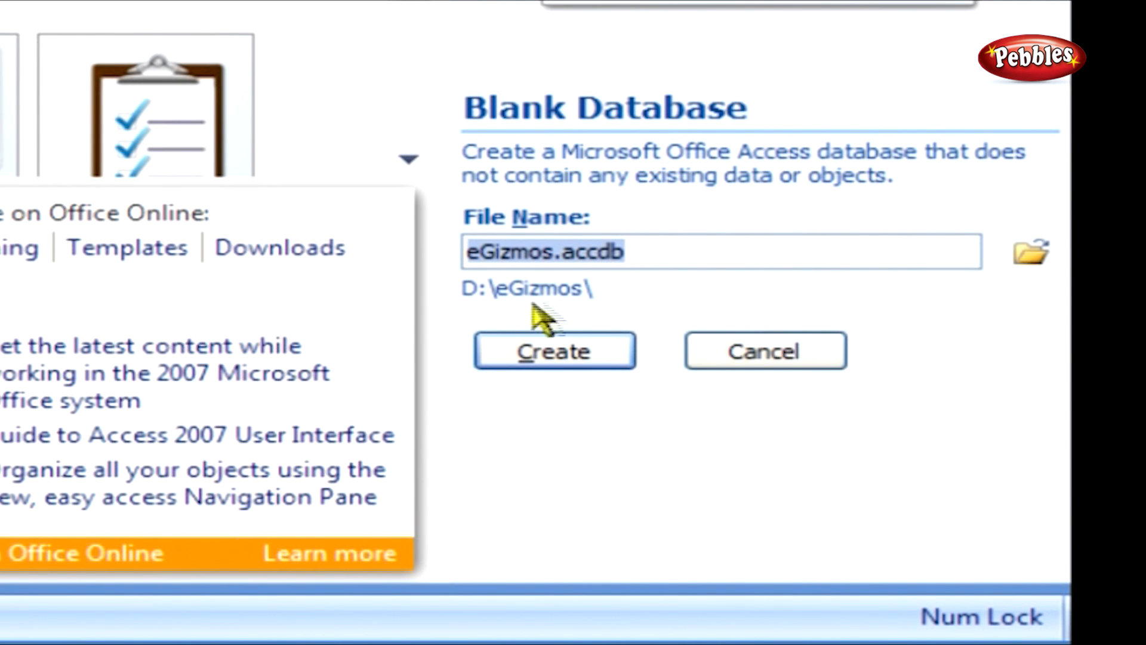
pyautogui.click(585, 353)
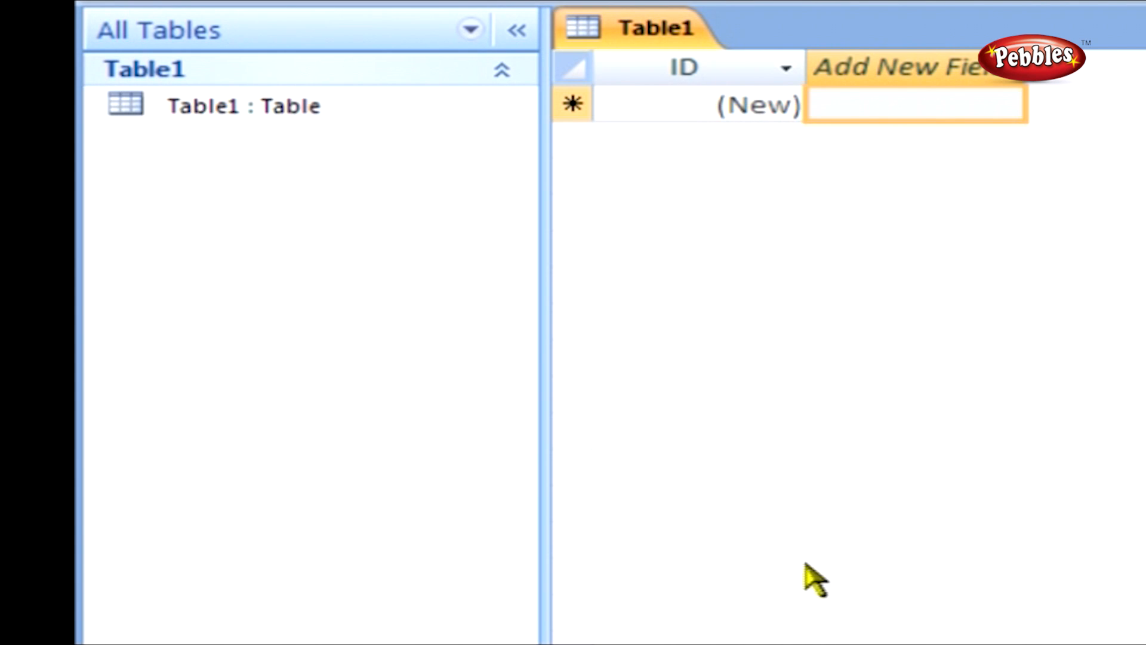
# Step: Collapse the Navigation Pane and close the empty Table1
pyautogui.doubleClick(545, 521)
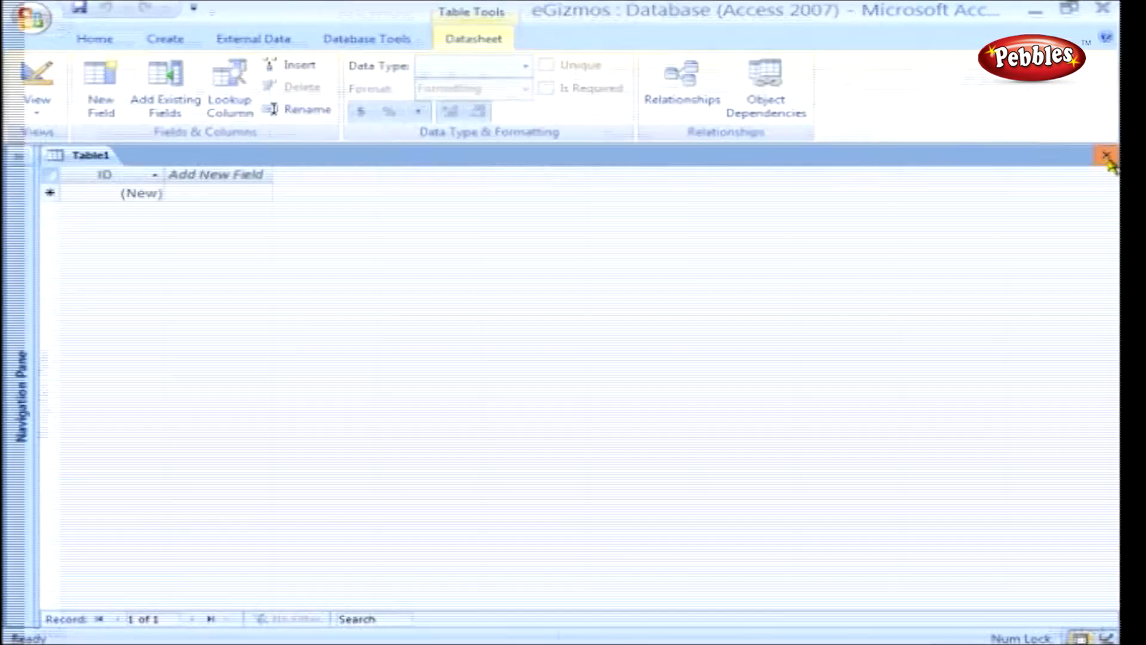
pyautogui.click(1070, 87)
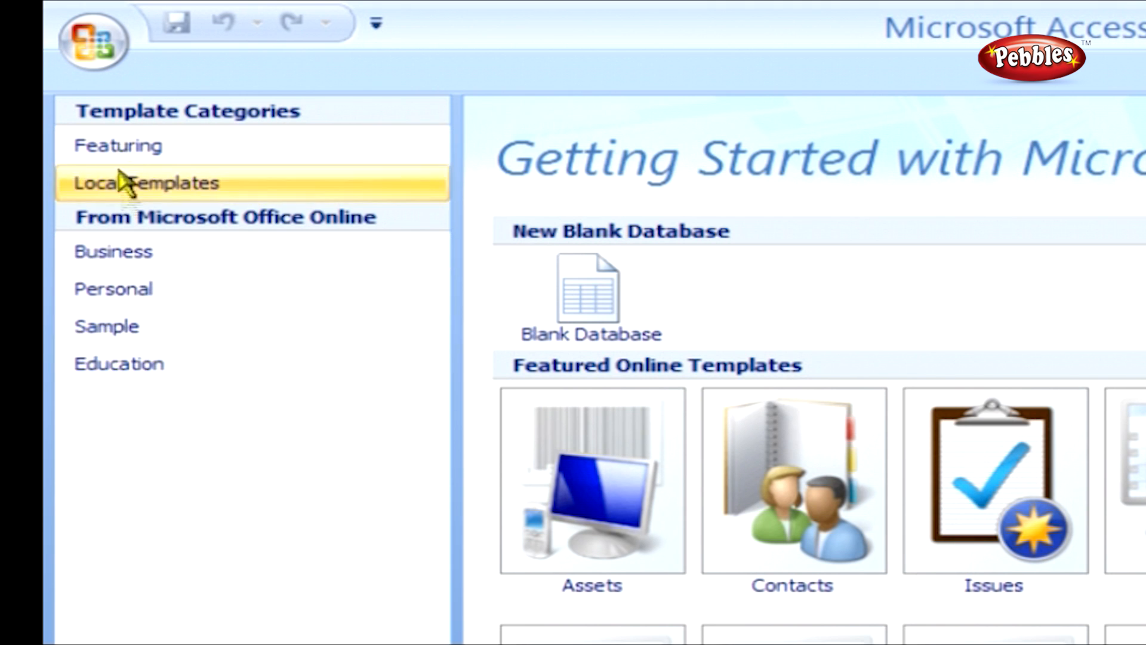
# Step: Open an existing Access database file from disk
pyautogui.click(93, 46)
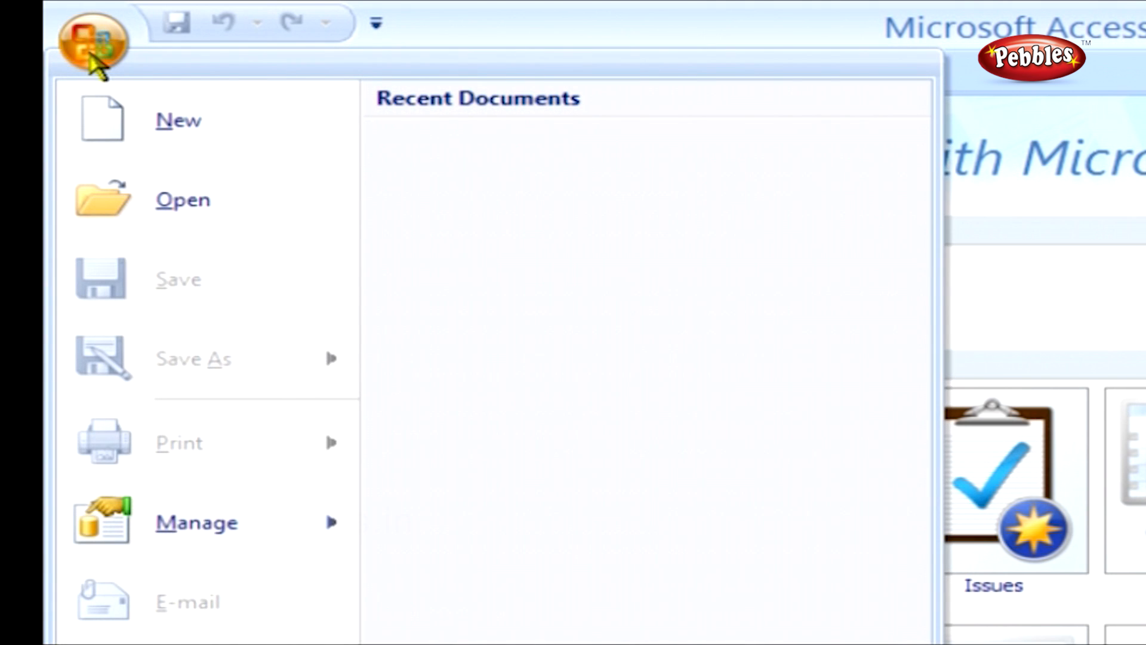
pyautogui.click(173, 197)
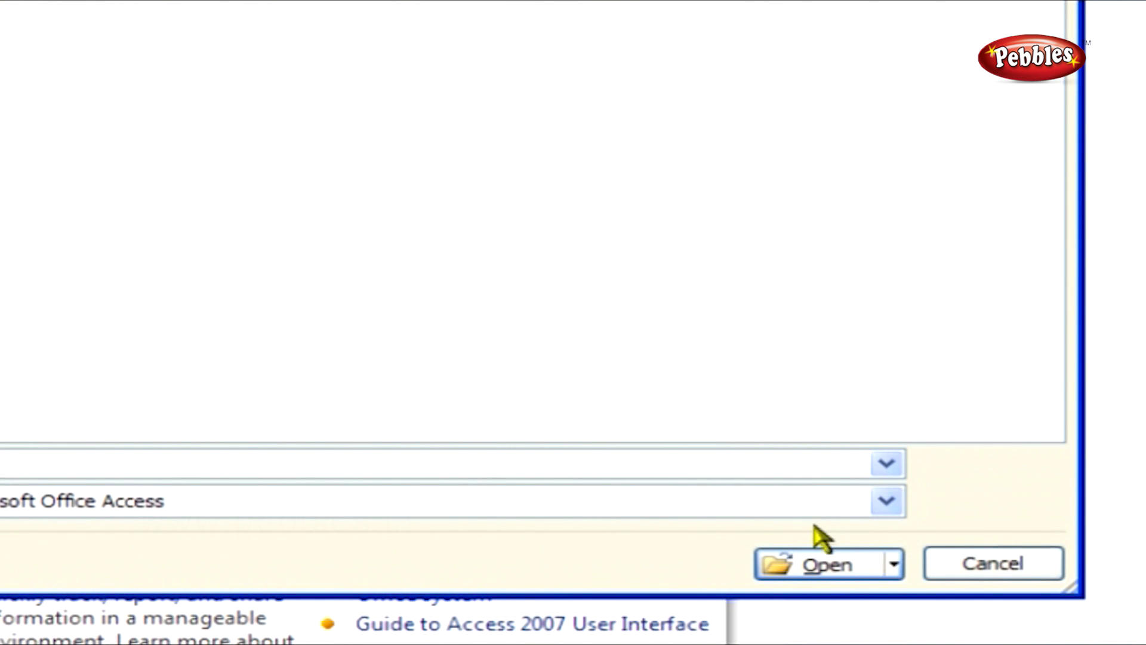
pyautogui.click(847, 576)
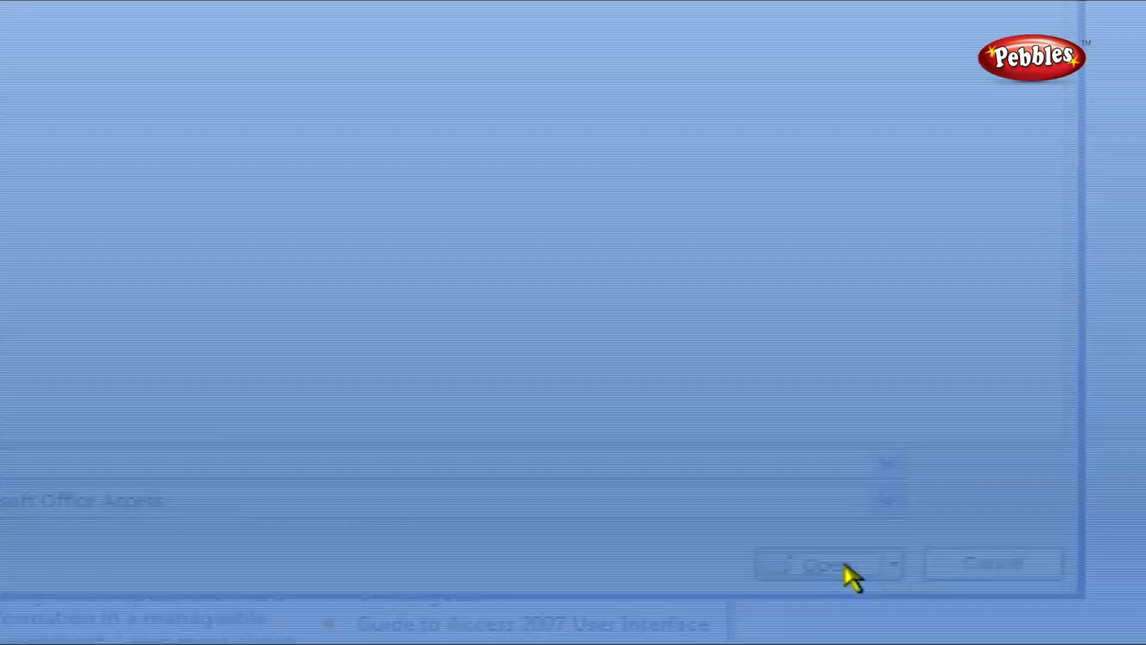
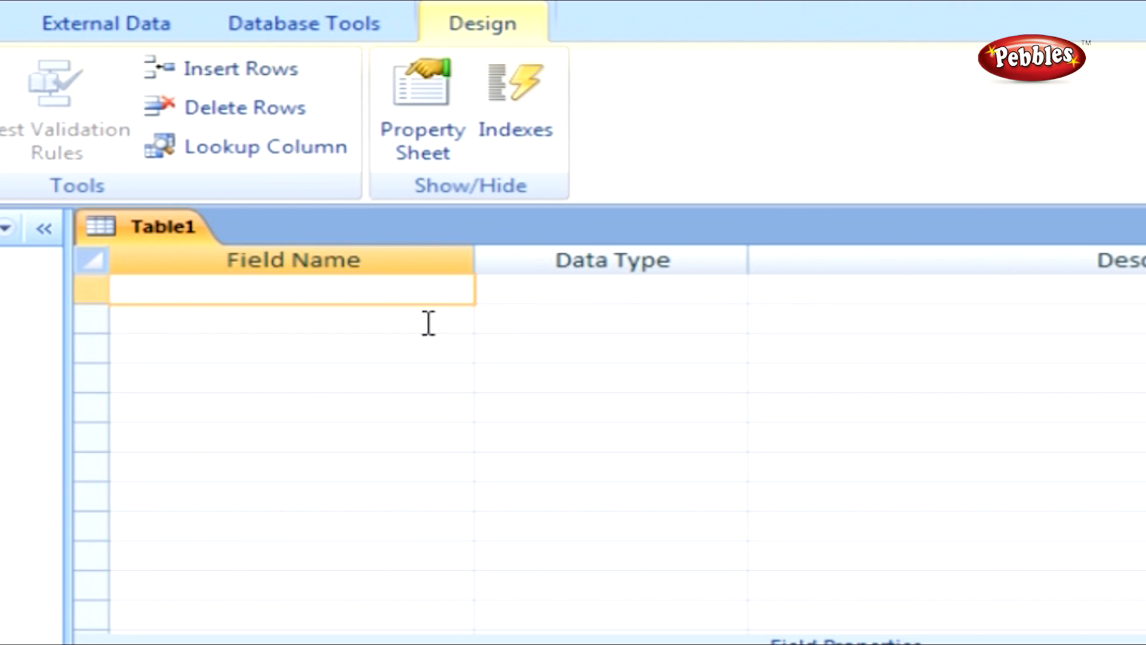
# Step: Define the field Category_ID with data type Number and description "Unique Identifier" in the first row of the table design
pyautogui.write('Category_ID')
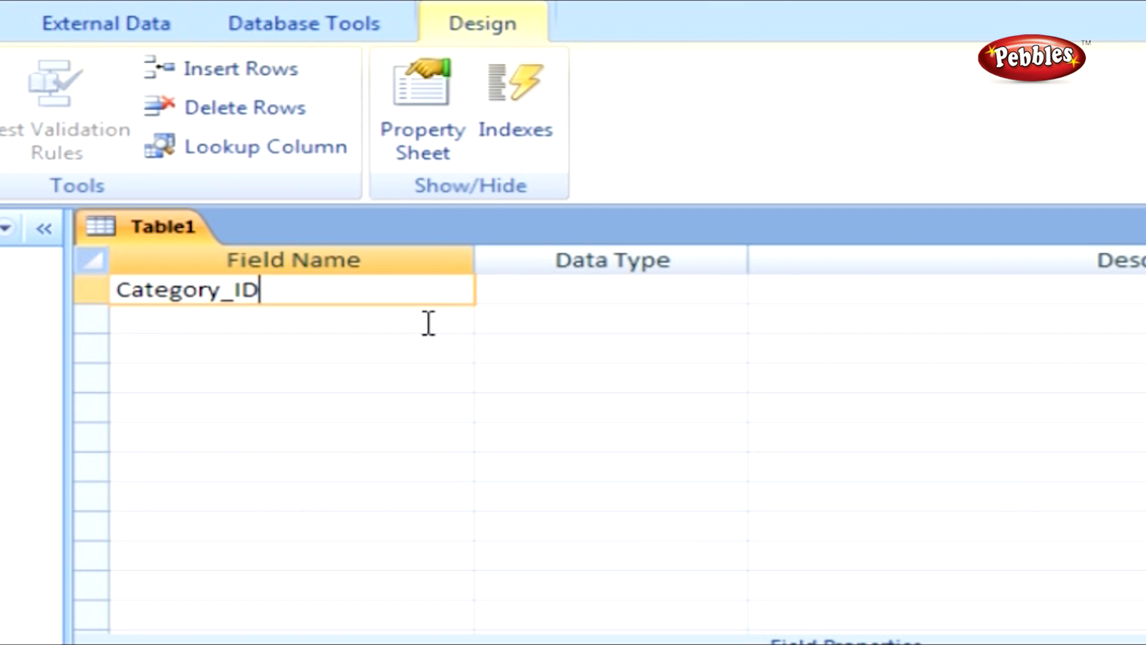
pyautogui.press('Tab')
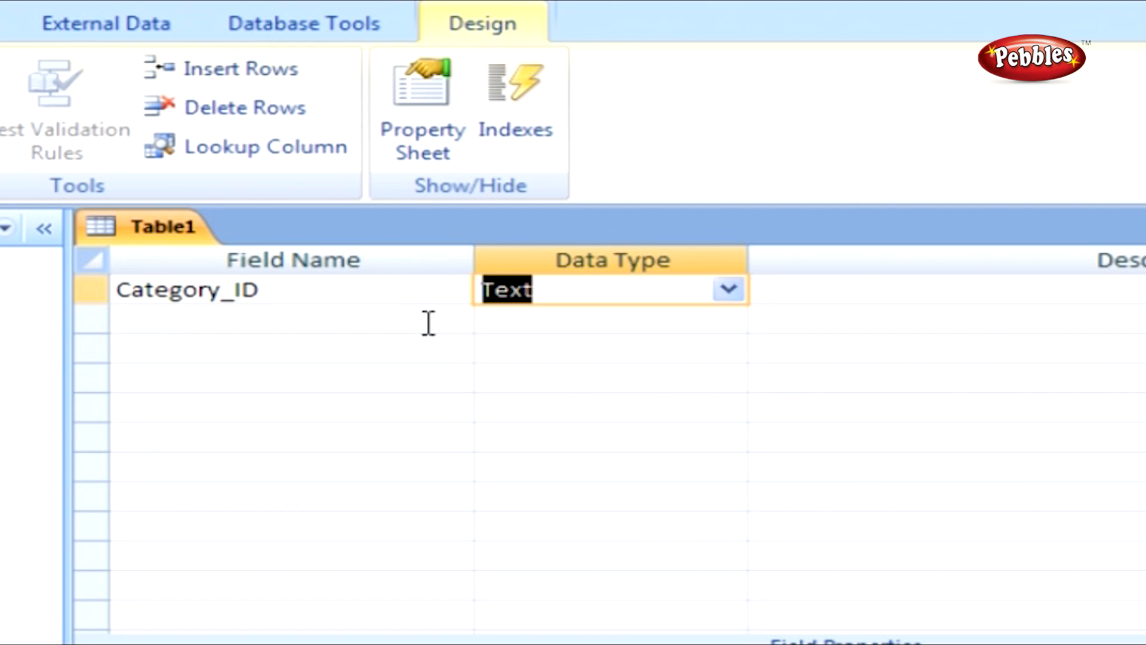
pyautogui.click(730, 290)
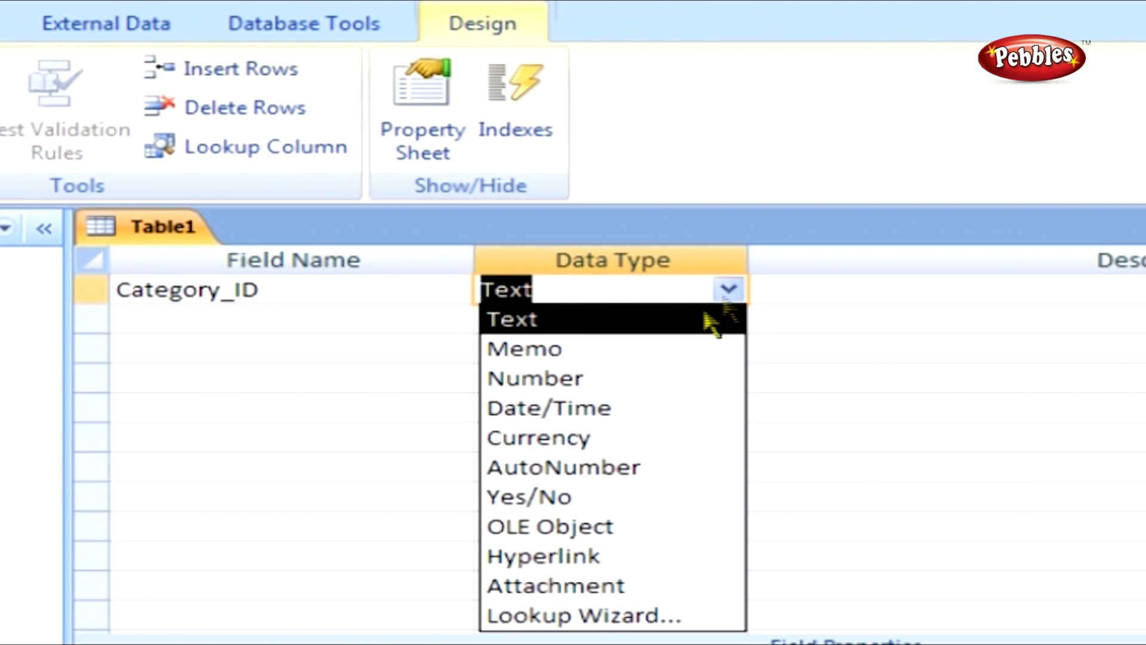
pyautogui.click(673, 385)
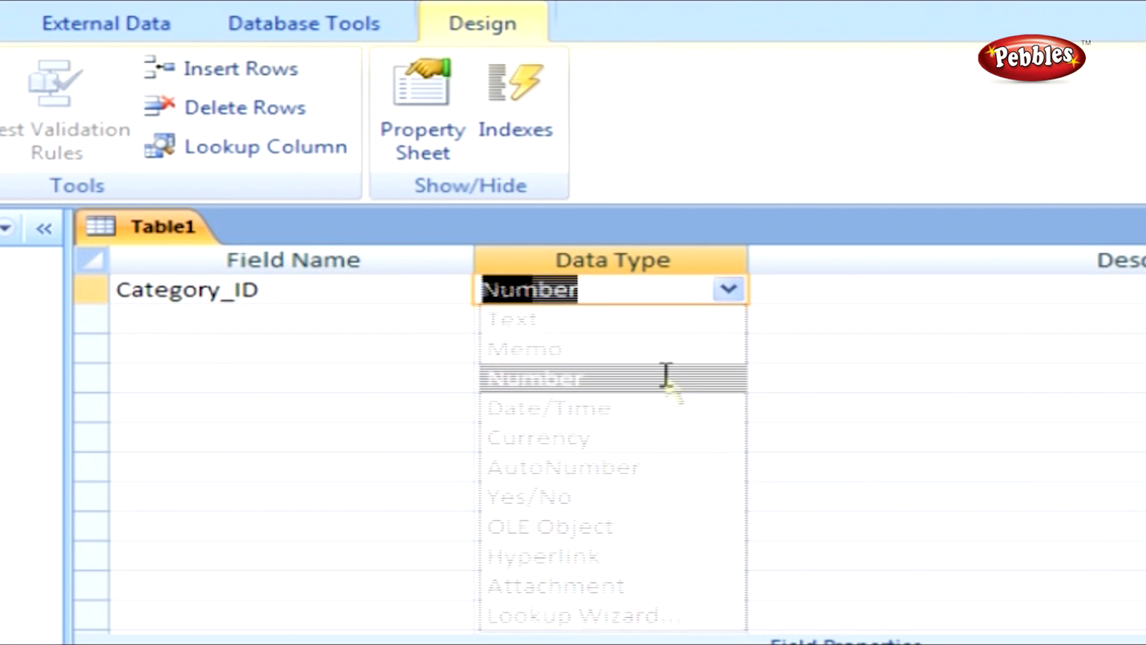
pyautogui.click(780, 297)
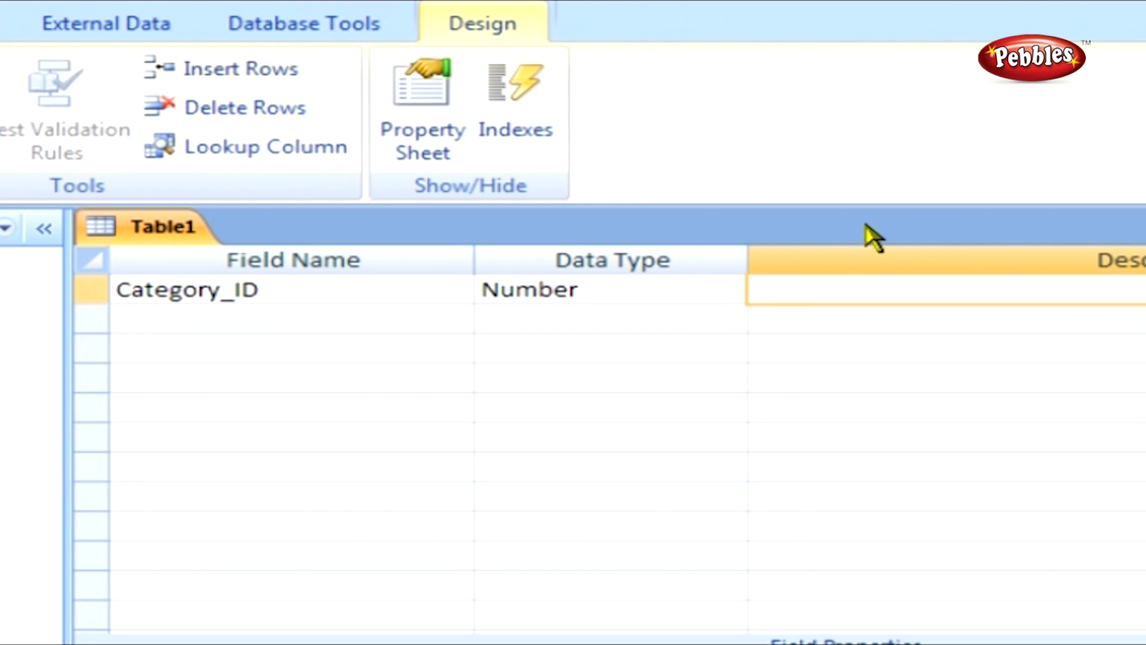
pyautogui.write('Unique Identifier')
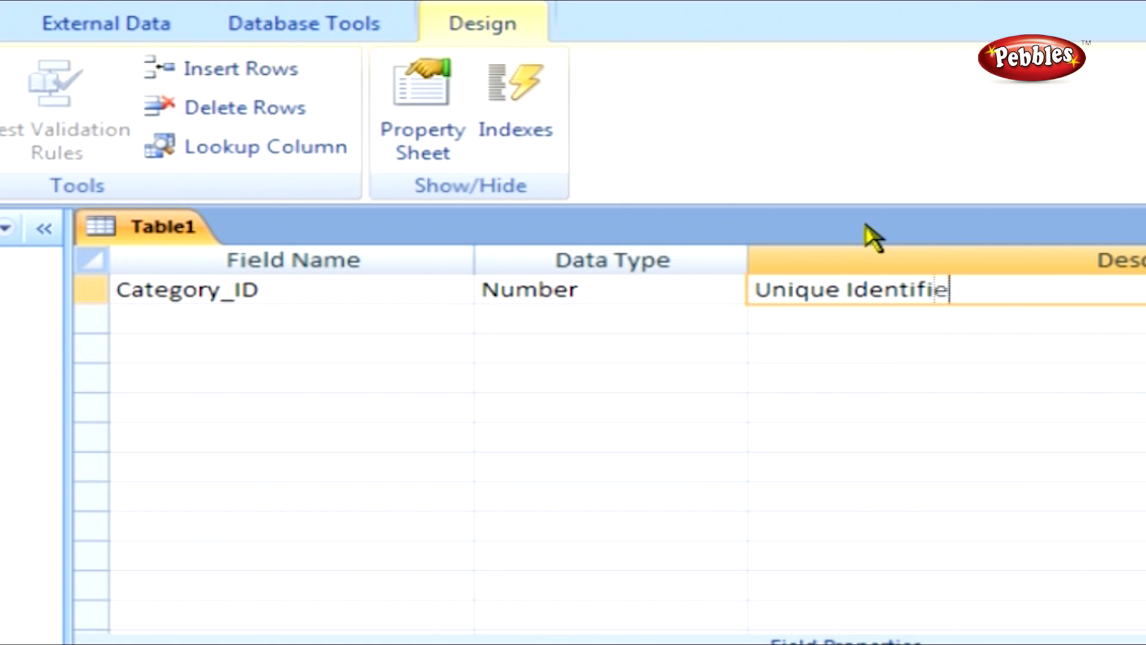
pyautogui.press('Return')
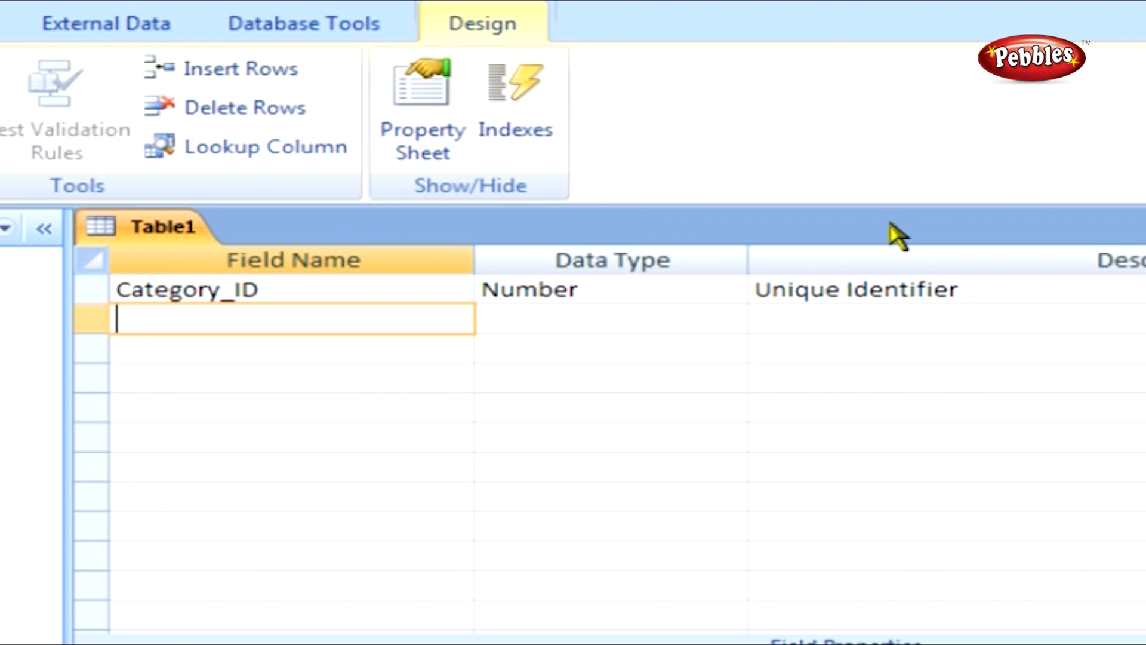
# Step: Add the field Category_Name with data type Text and description "Name for the Category" in the second row
pyautogui.write('Category_')
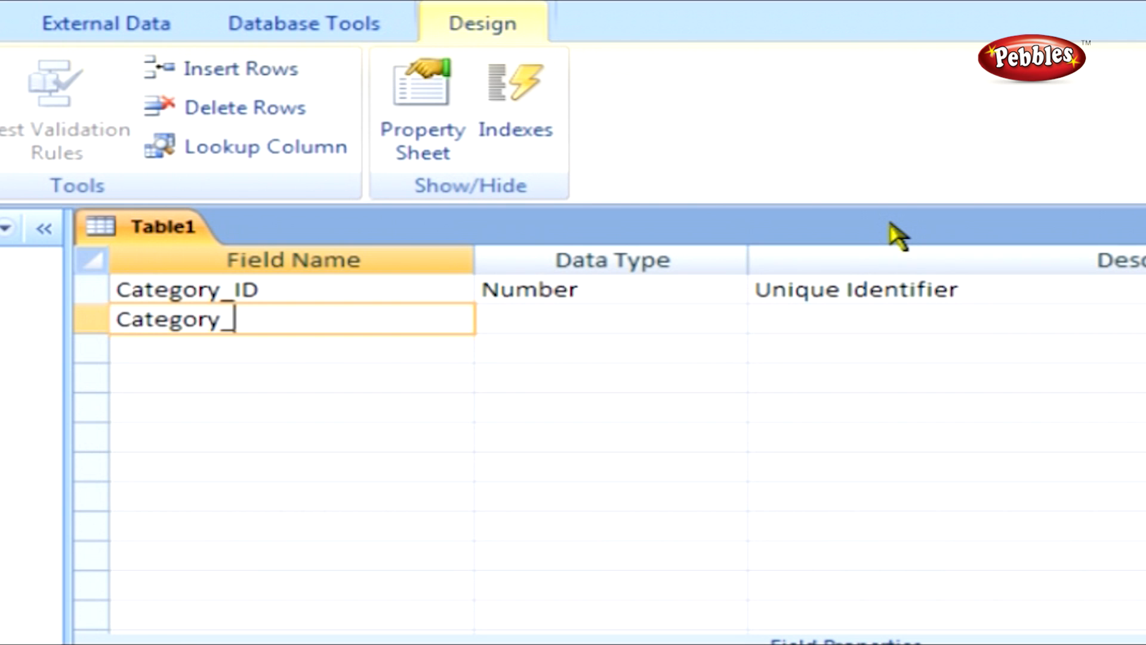
pyautogui.write('Name')
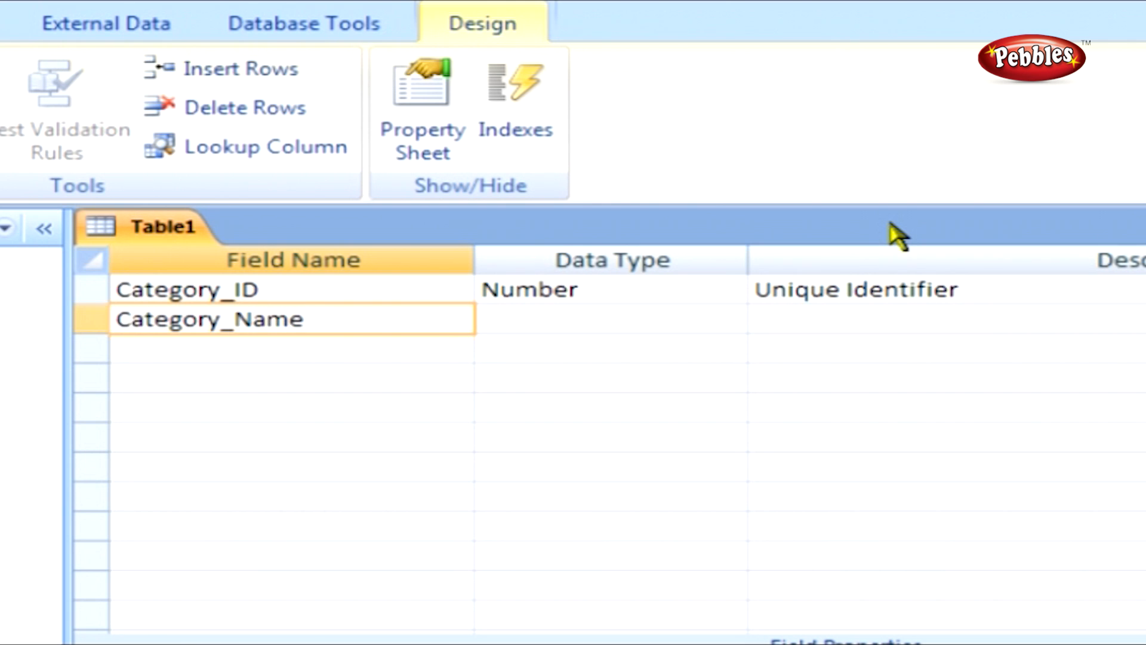
pyautogui.press('Tab')
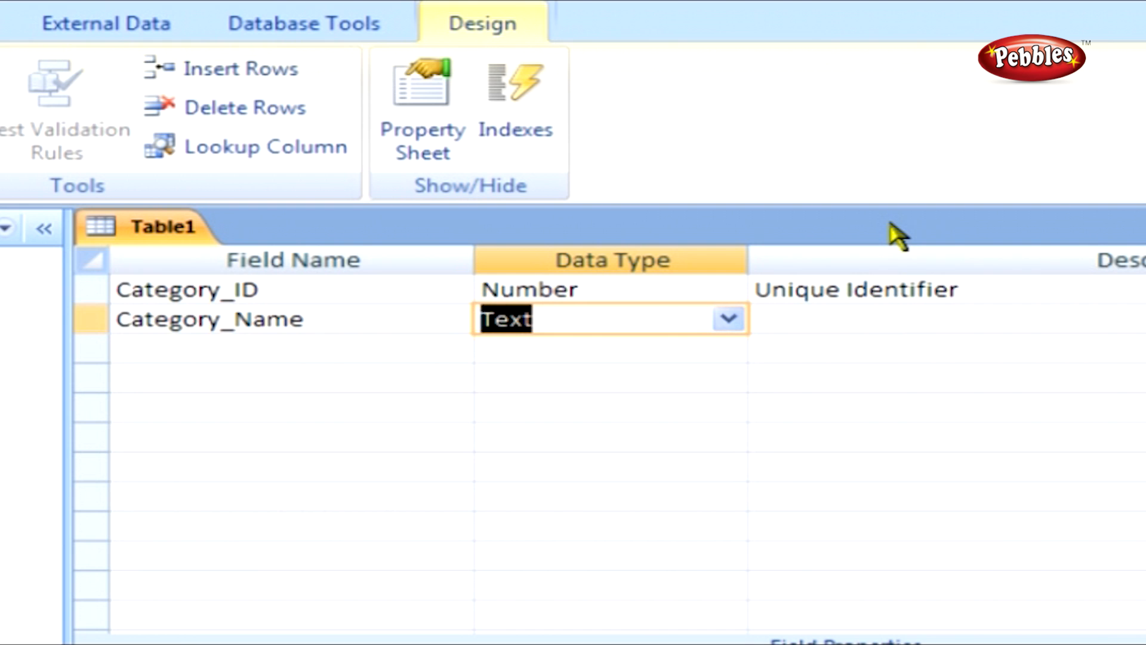
pyautogui.click(938, 315)
pyautogui.write('Na')
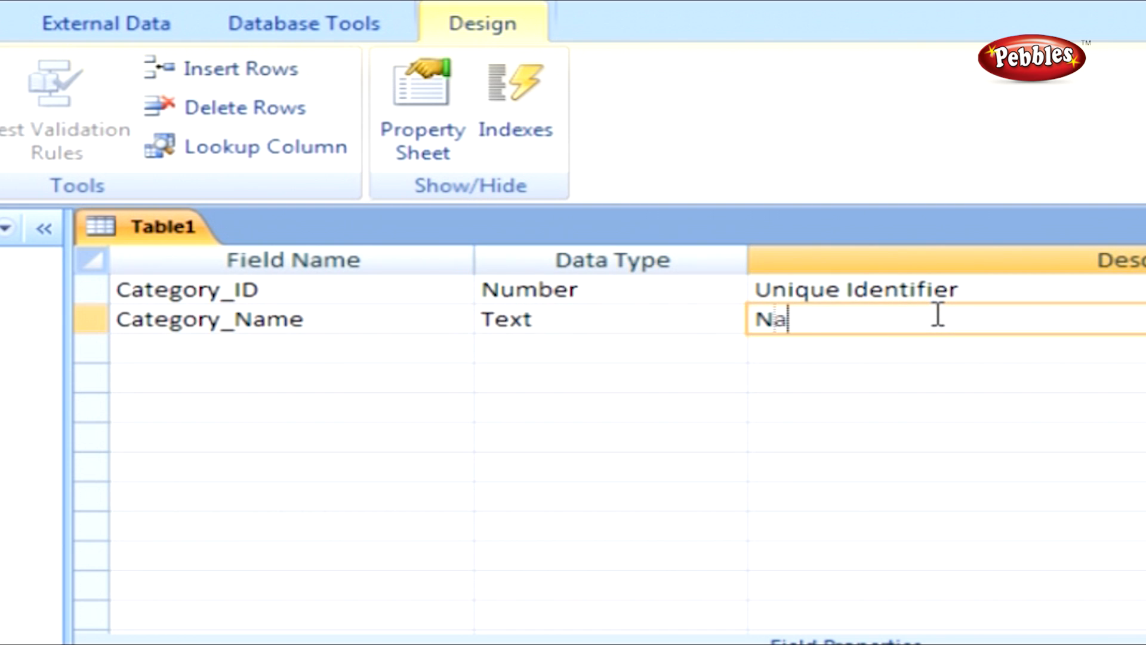
pyautogui.write('me for the Category')
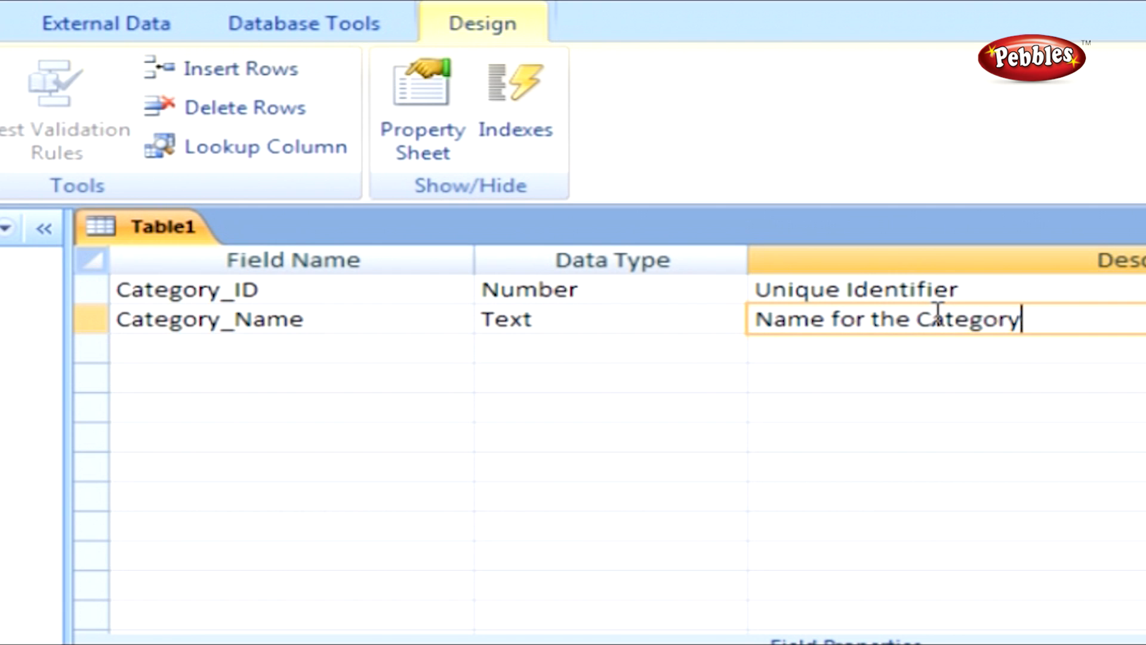
pyautogui.press('Return')
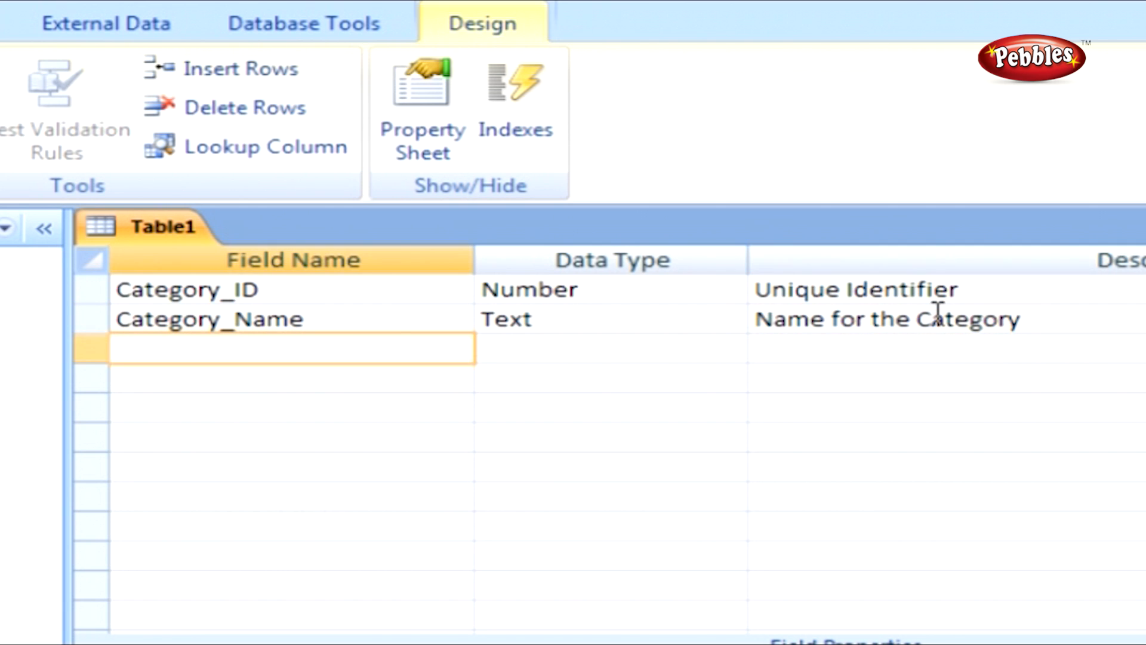
# Step: Add the field Category_Parent with data type Number and description "Parent Identifier" in the third row
pyautogui.write('Category_Parent')
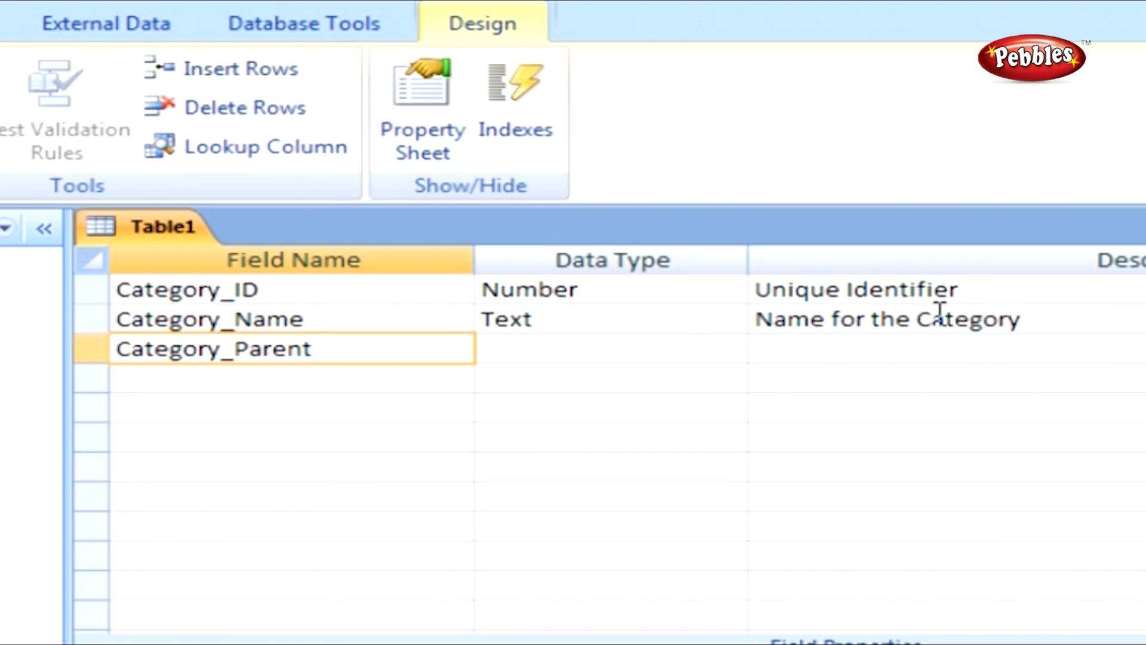
pyautogui.press('Return')
pyautogui.hotkey('alt', 'Down')
pyautogui.press('Down')
pyautogui.press('Down')
pyautogui.press('Return')
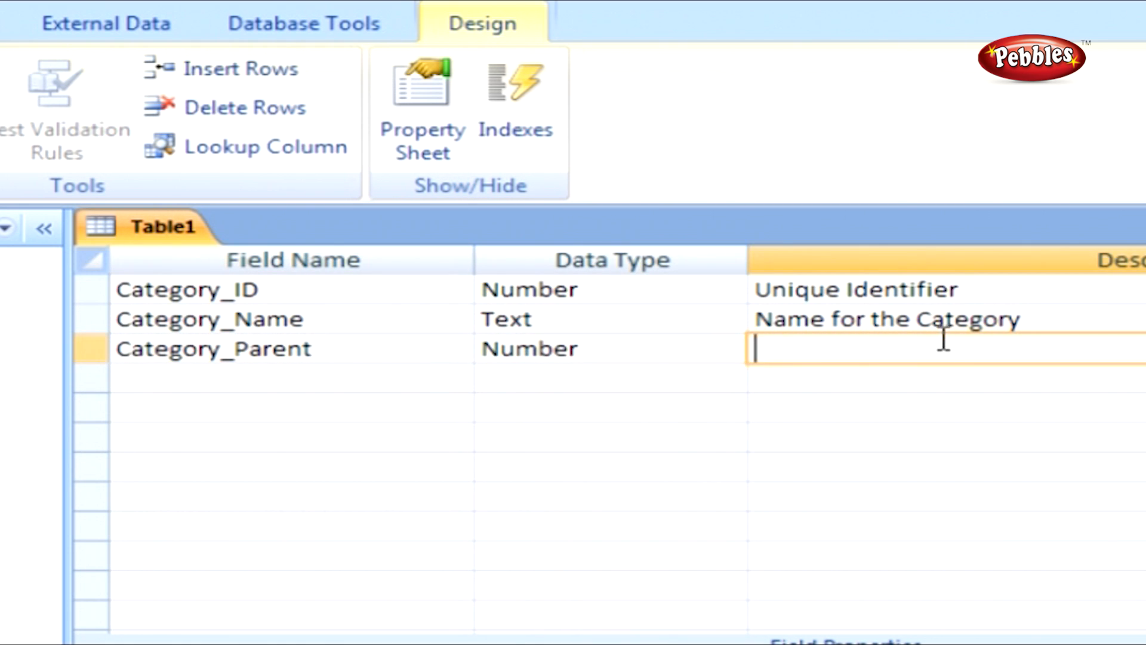
pyautogui.write('Parent Identifier')
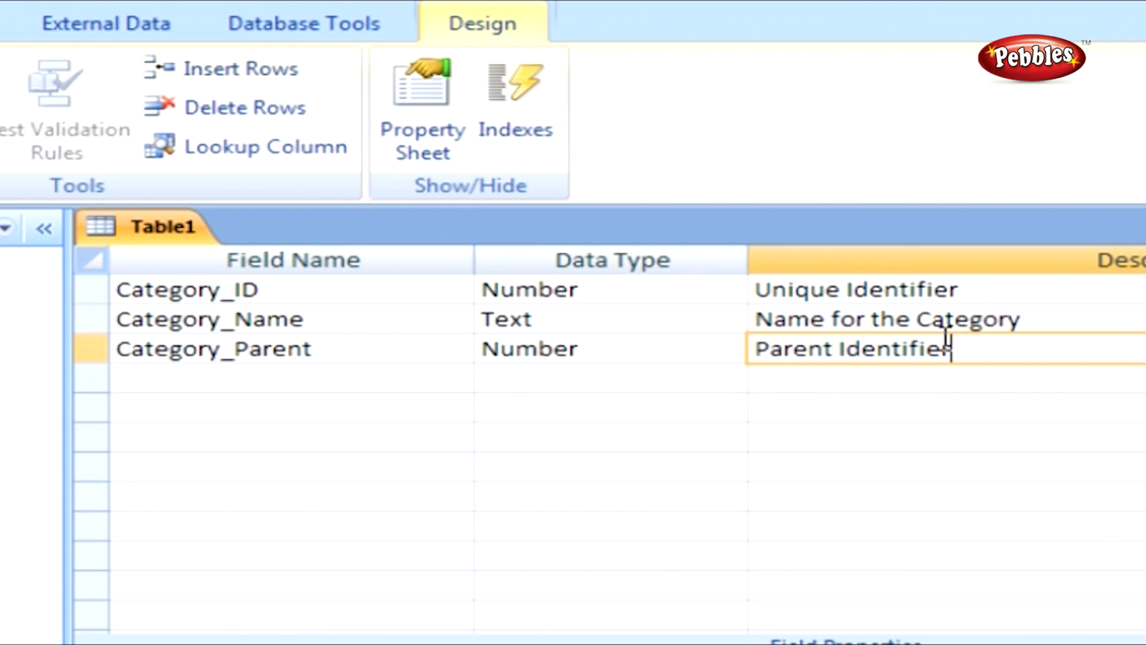
pyautogui.press('Tab')
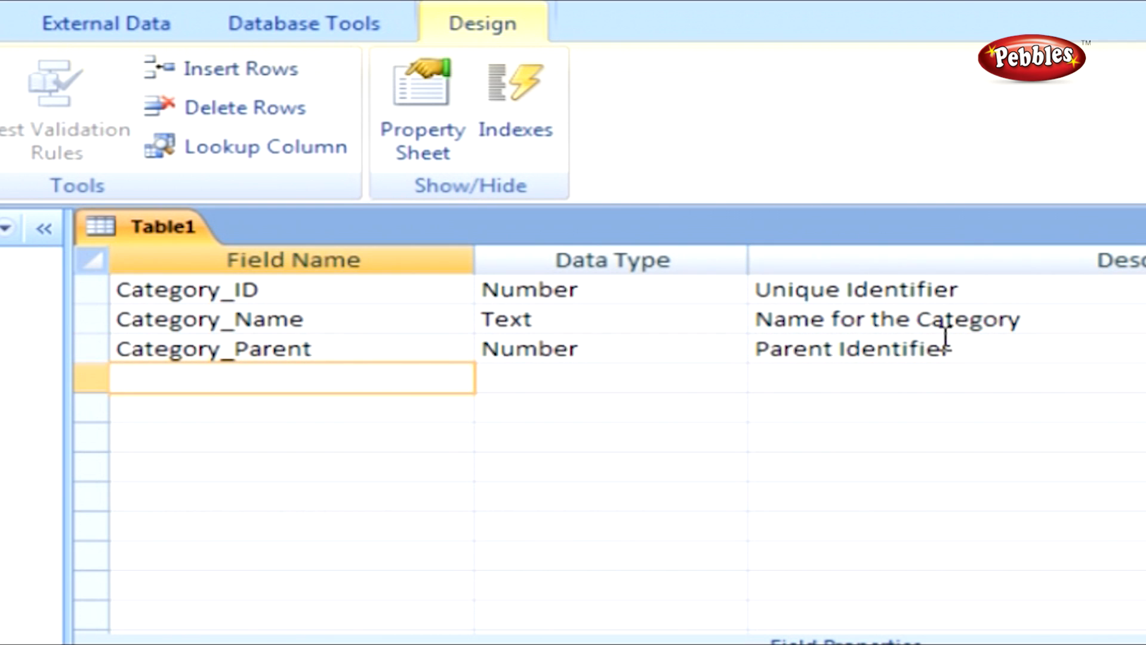
# Step: Add the field Category_Product with data type Text and description "Category of Product" in the fourth row
pyautogui.write('Category_Product')
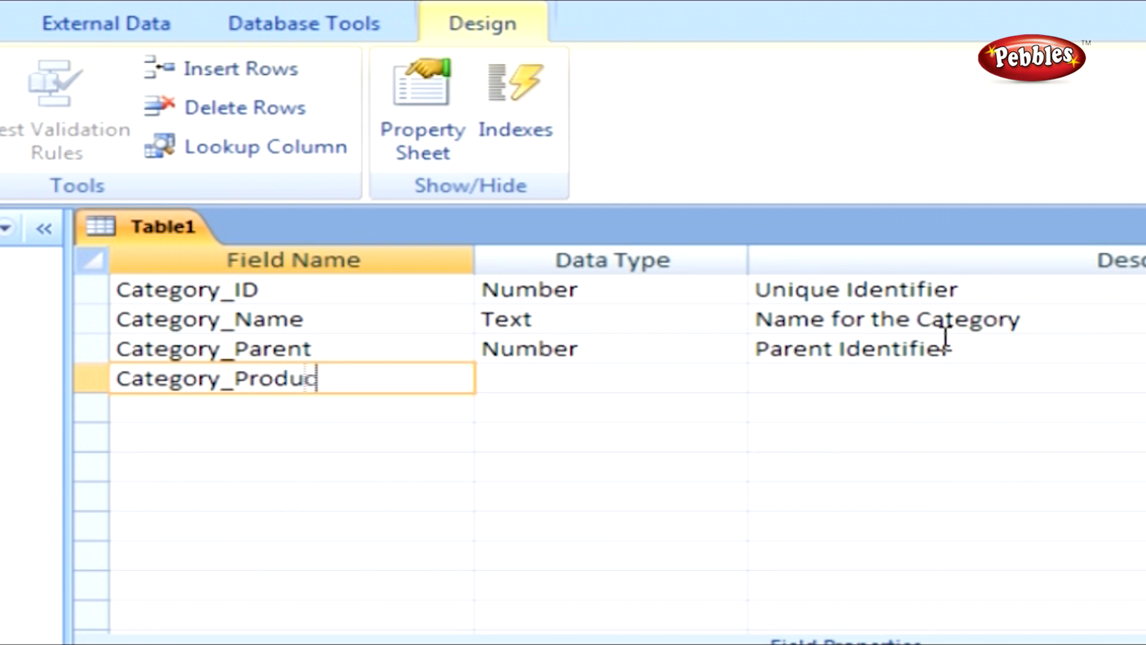
pyautogui.press('Tab')
pyautogui.press('Tab')
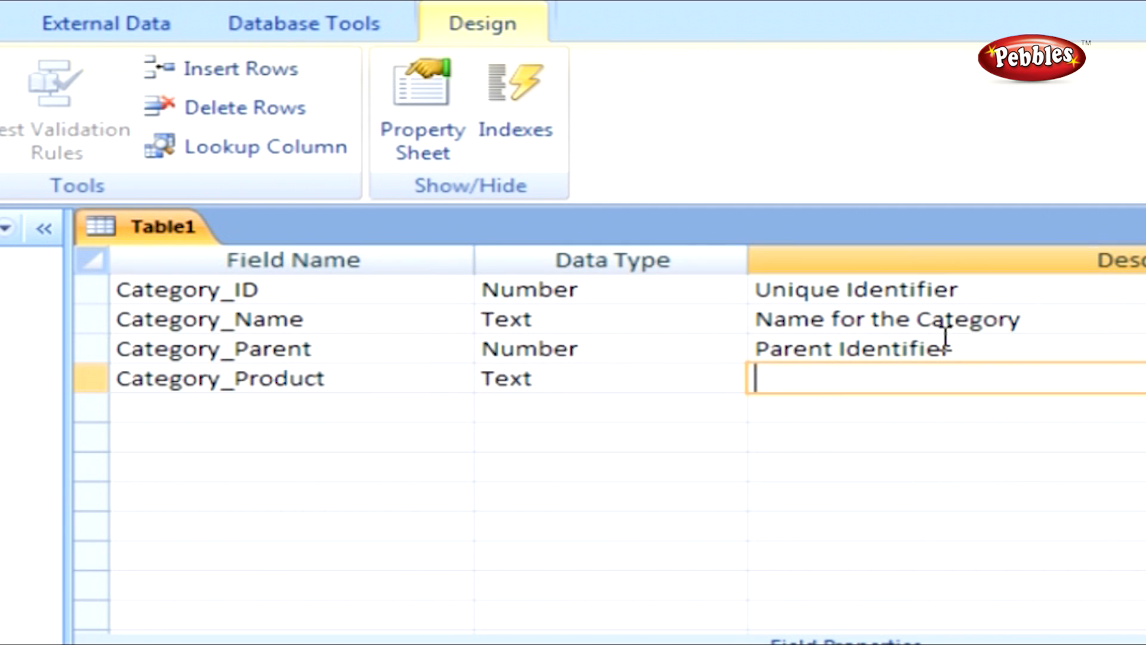
pyautogui.write('Category ')
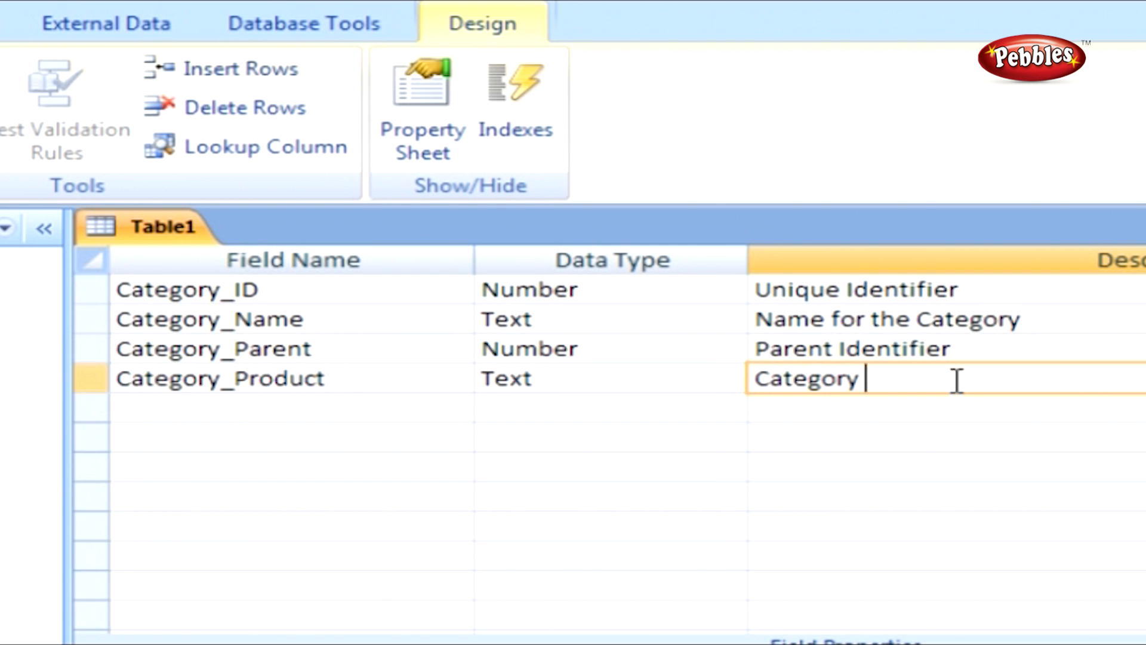
pyautogui.write('of Product')
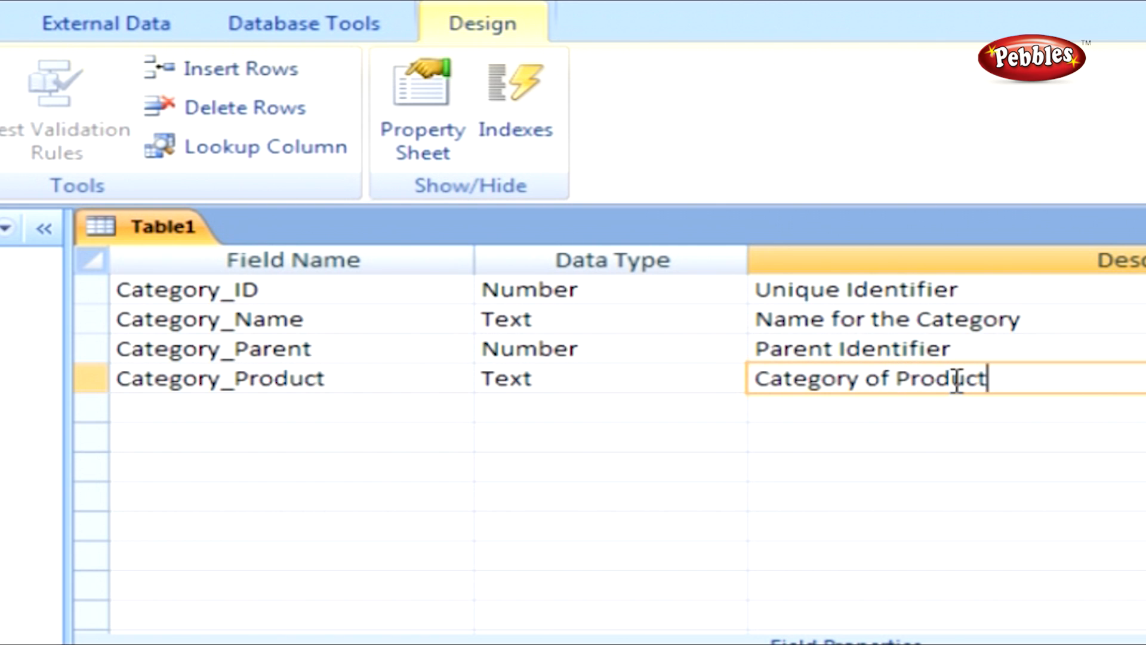
# Step: Add the field Category_Product_Count with data type Number and description "Total Products In Category" in the fifth row
pyautogui.press('Tab')
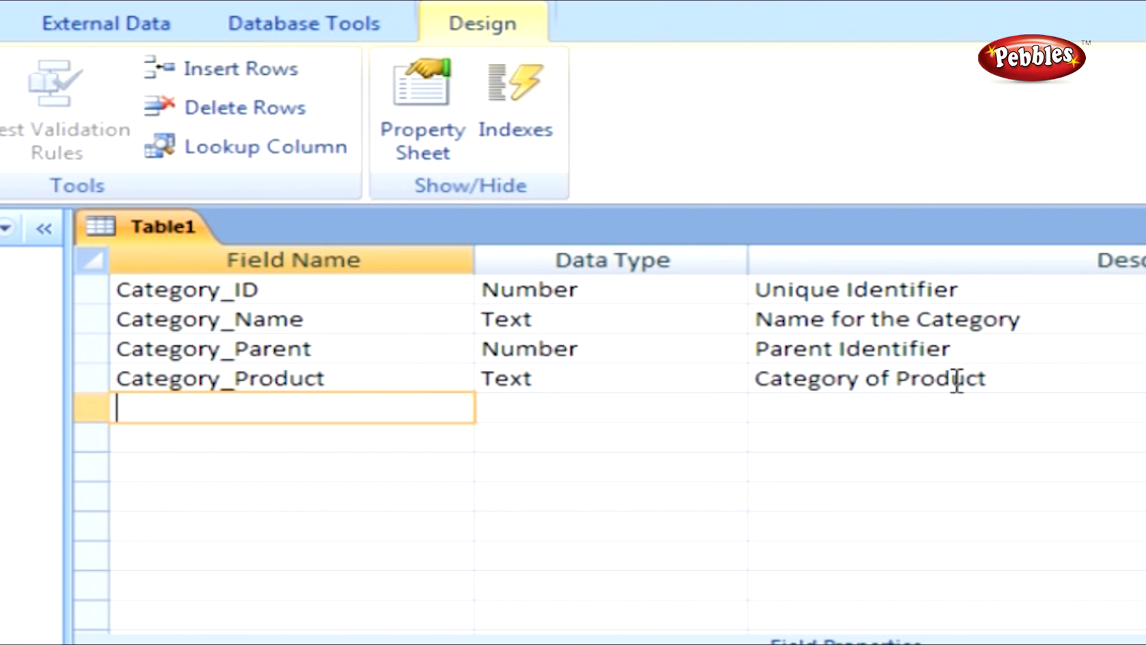
pyautogui.write('Category_P')
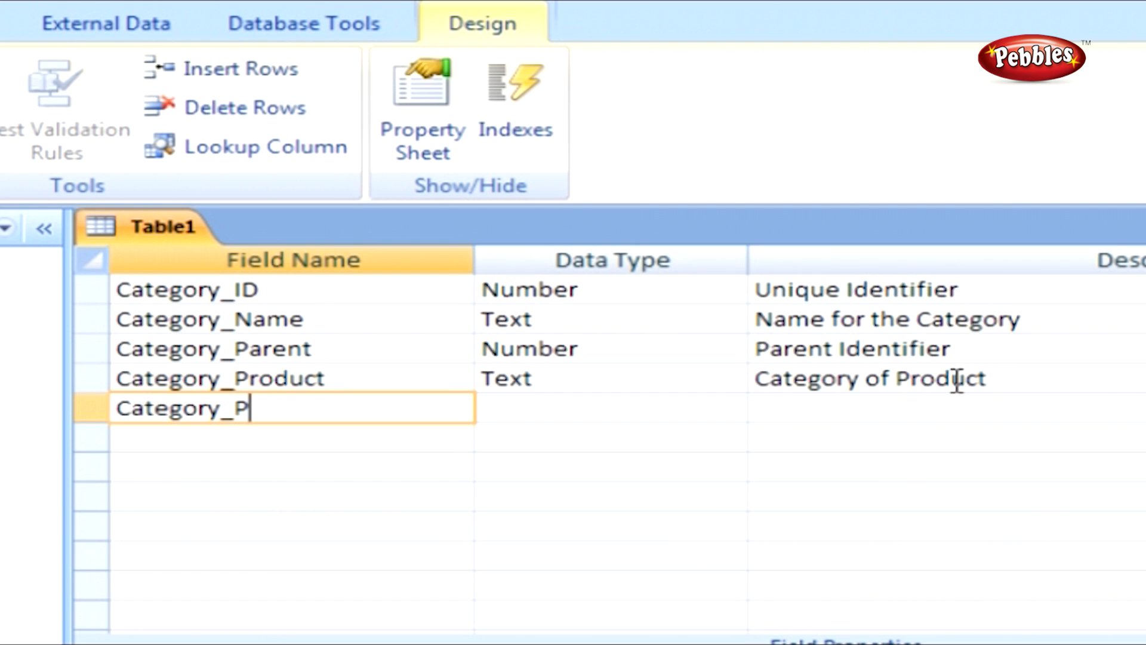
pyautogui.write('roduct_Count')
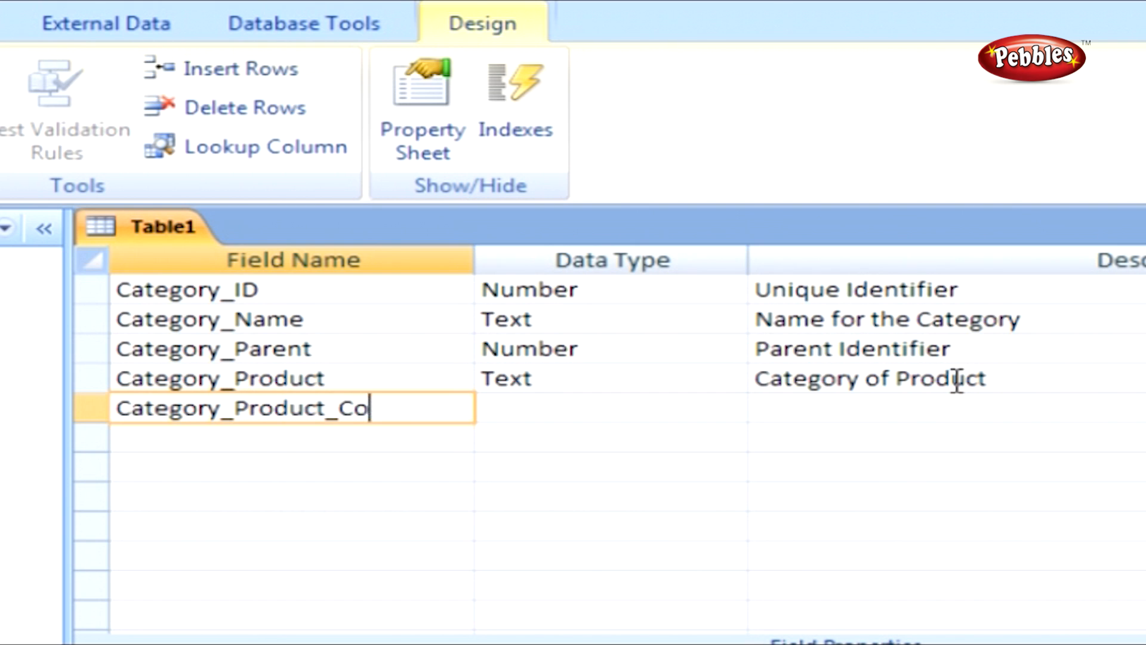
pyautogui.press('Tab')
pyautogui.write('n')
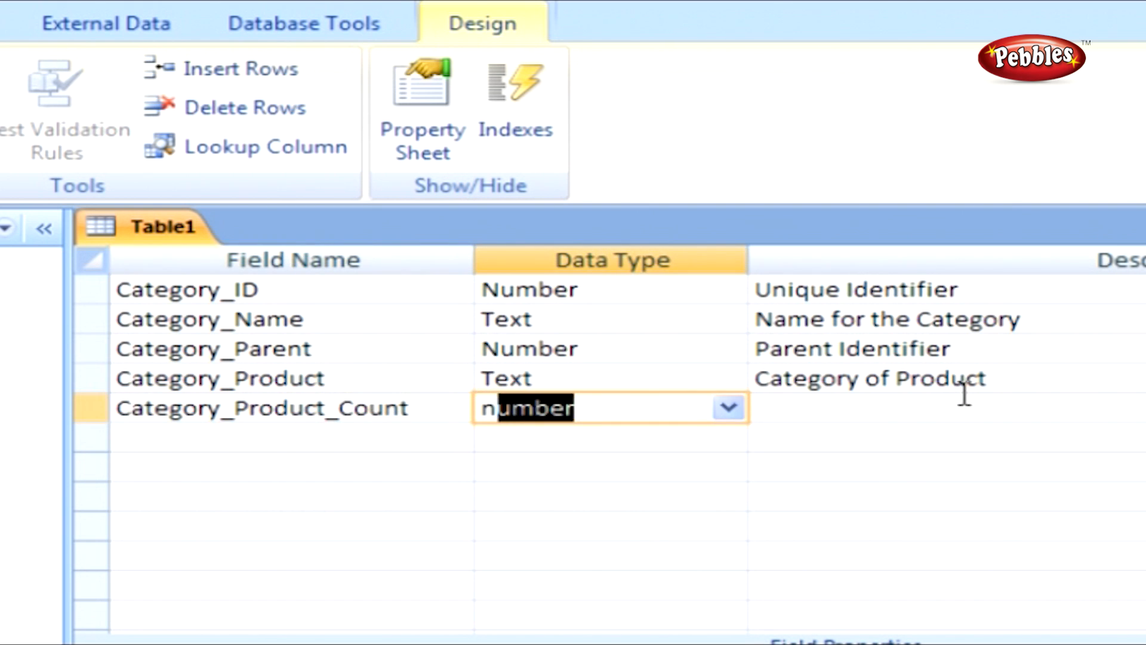
pyautogui.press('Tab')
pyautogui.write('Total P')
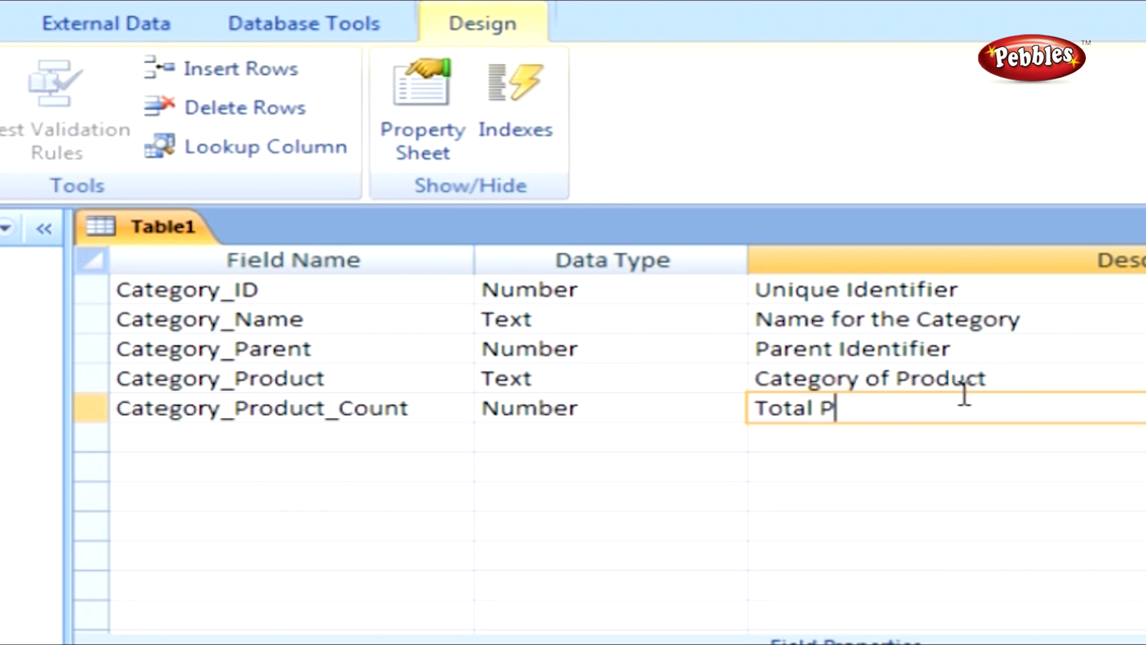
pyautogui.write('roducts ')
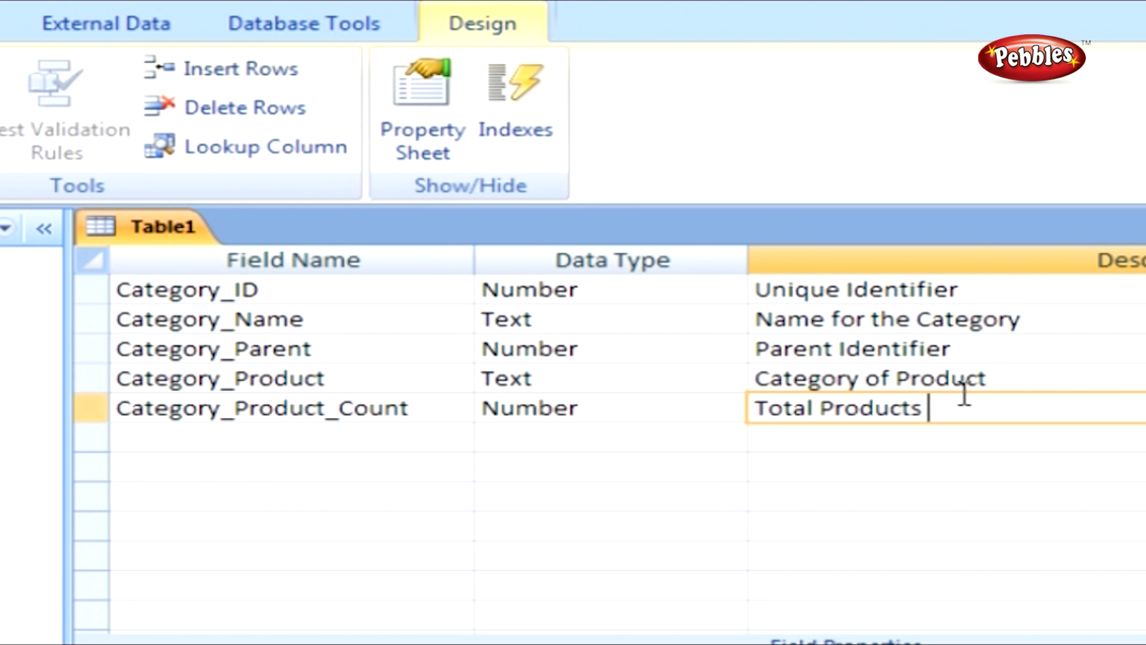
pyautogui.write('In Category')
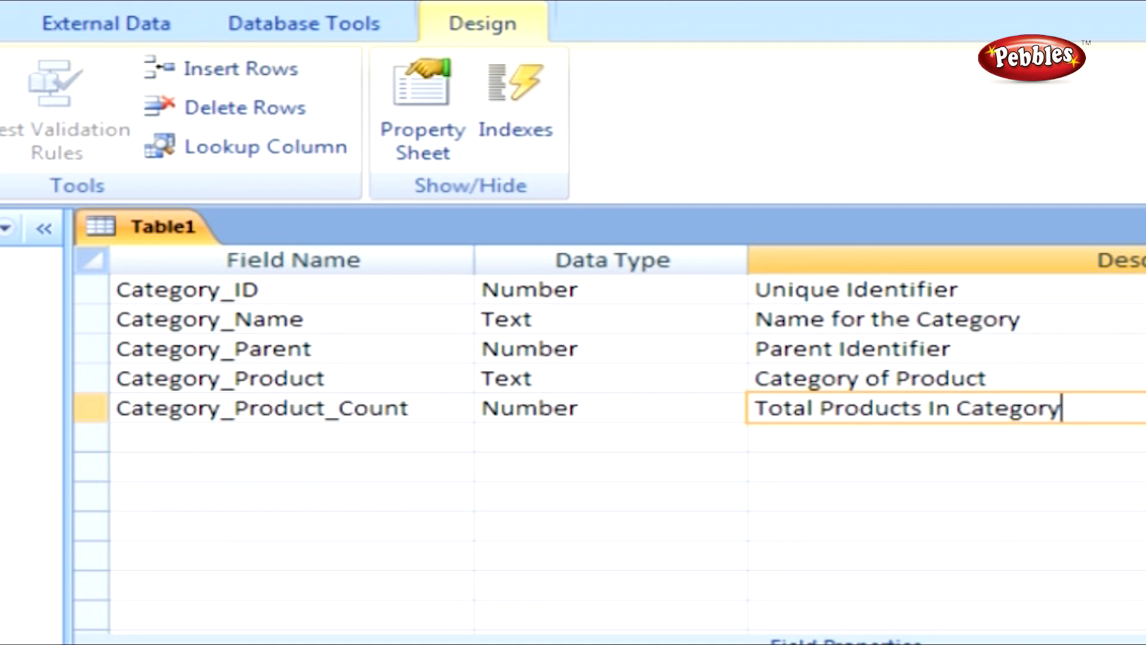
# Step: Save the table design under the name Category and answer the primary key prompt
pyautogui.hotkey('ctrl', 's')
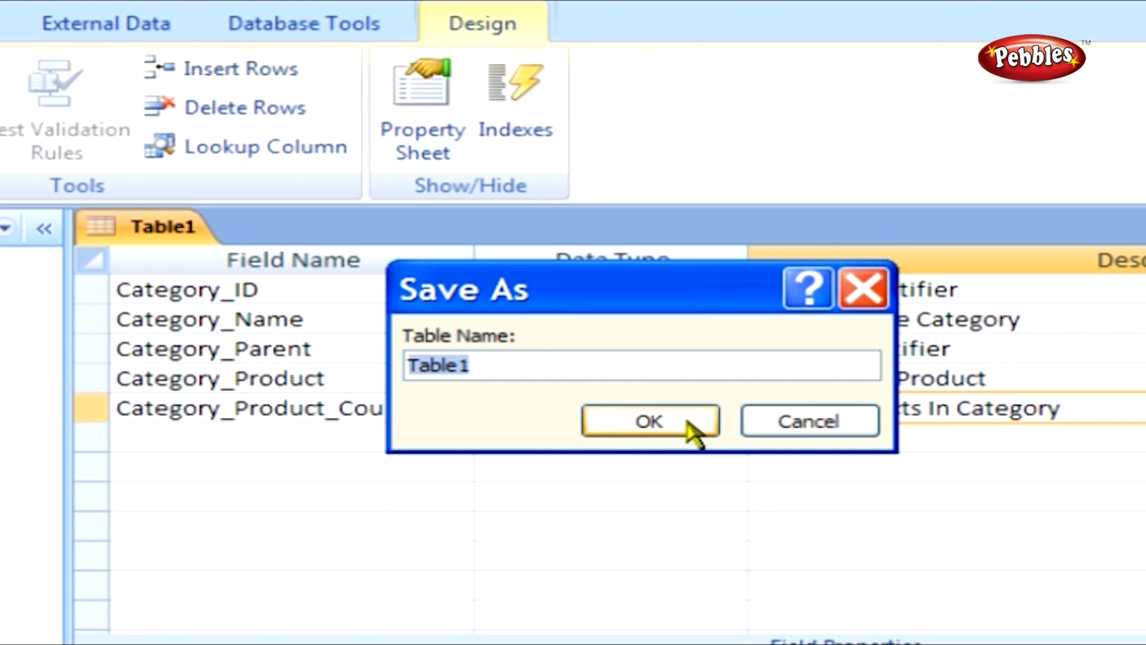
pyautogui.write('C')
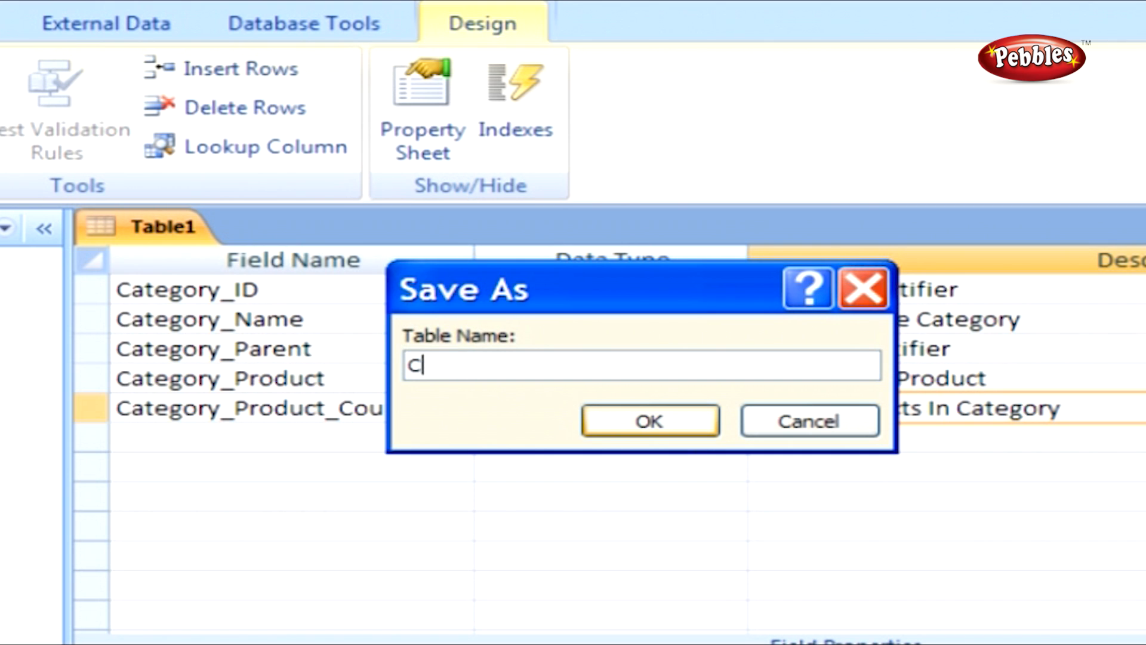
pyautogui.write('ategory')
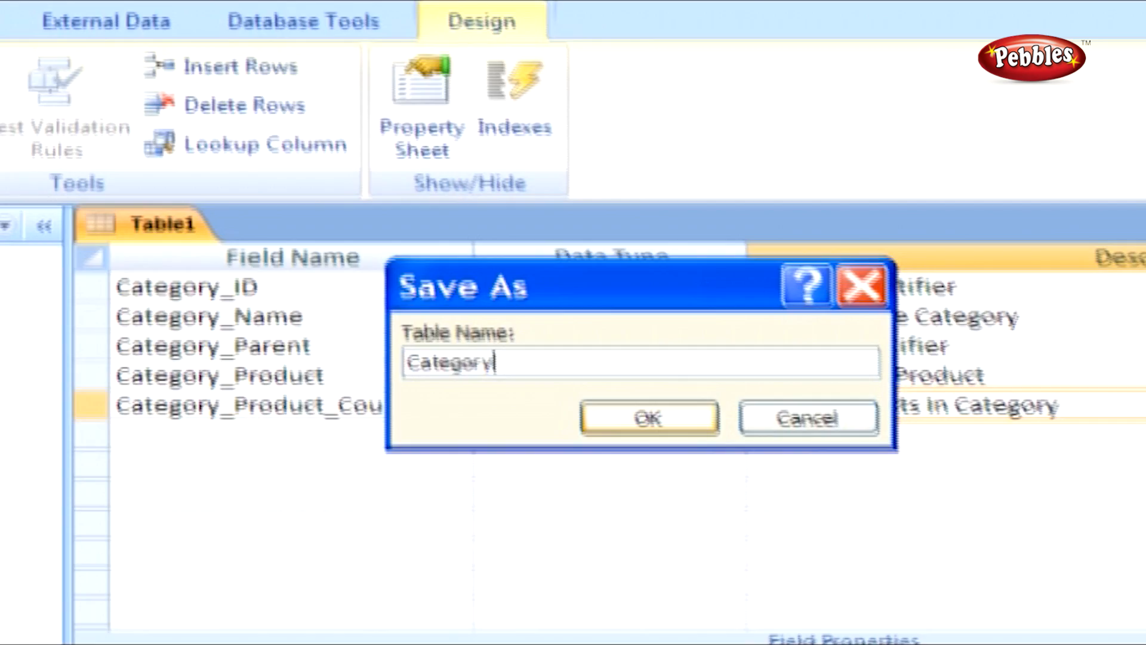
pyautogui.click(681, 422)
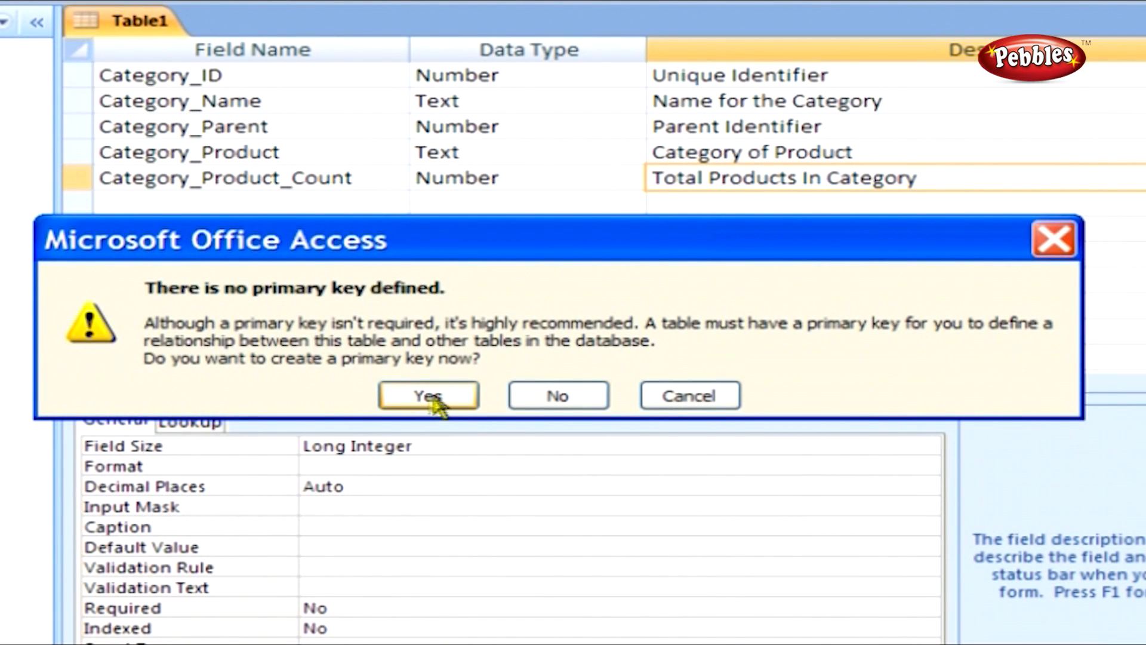
pyautogui.click(525, 411)
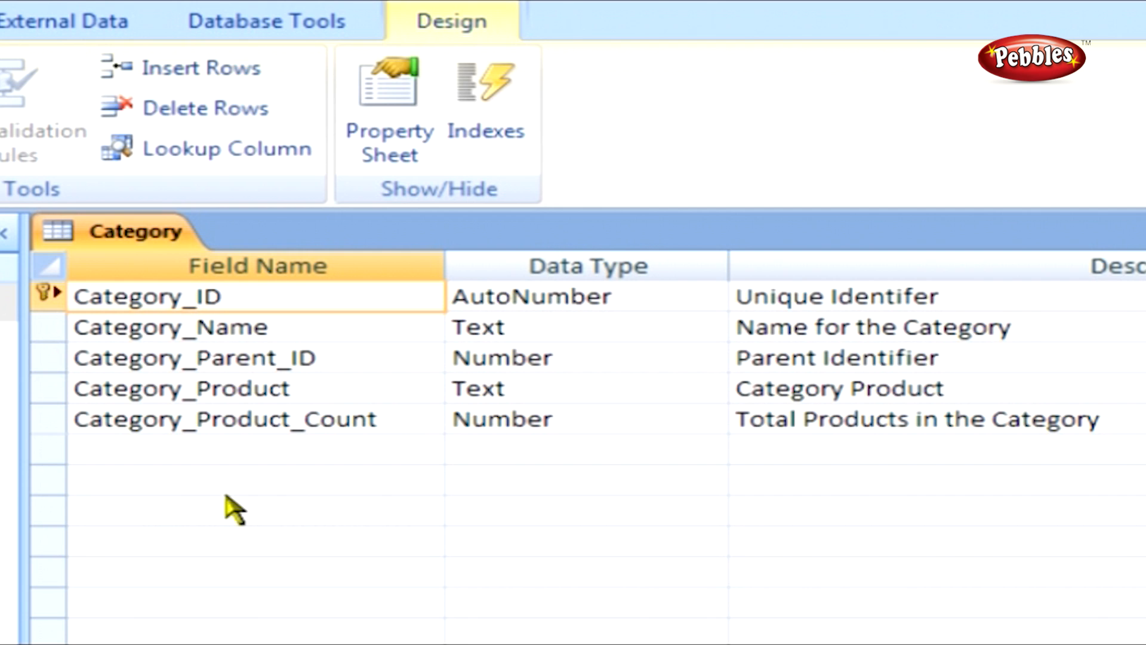
# Step: Add the field Category_Header with data type Text and a description beginning "Header Information for the" below Category_Product_Count
pyautogui.click(224, 459)
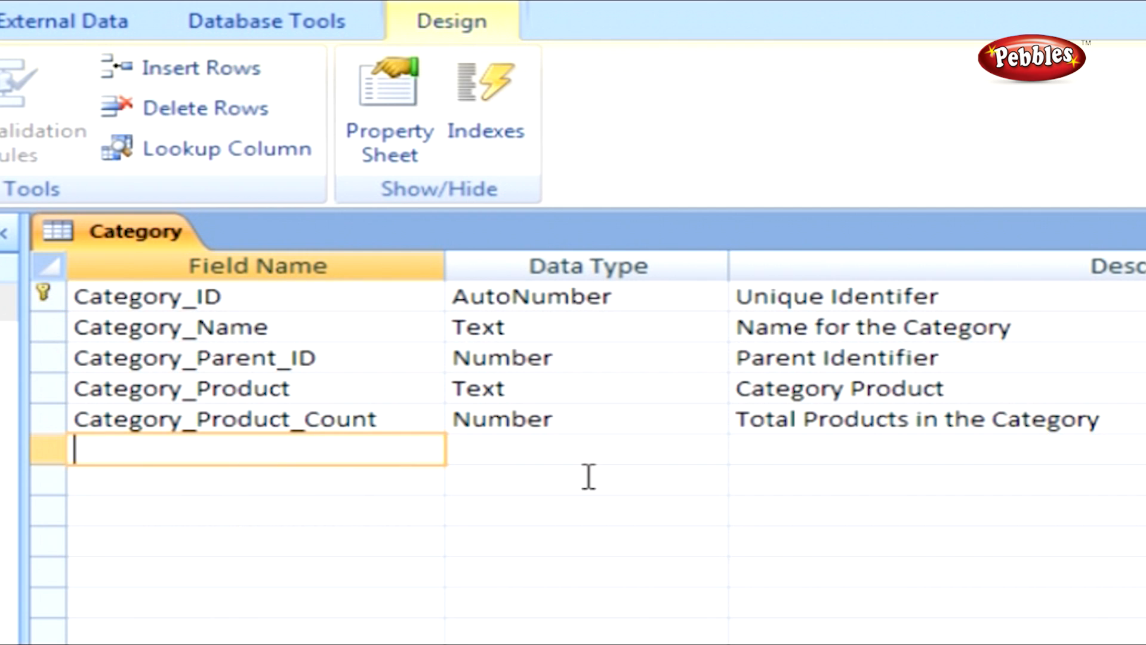
pyautogui.write('Category_')
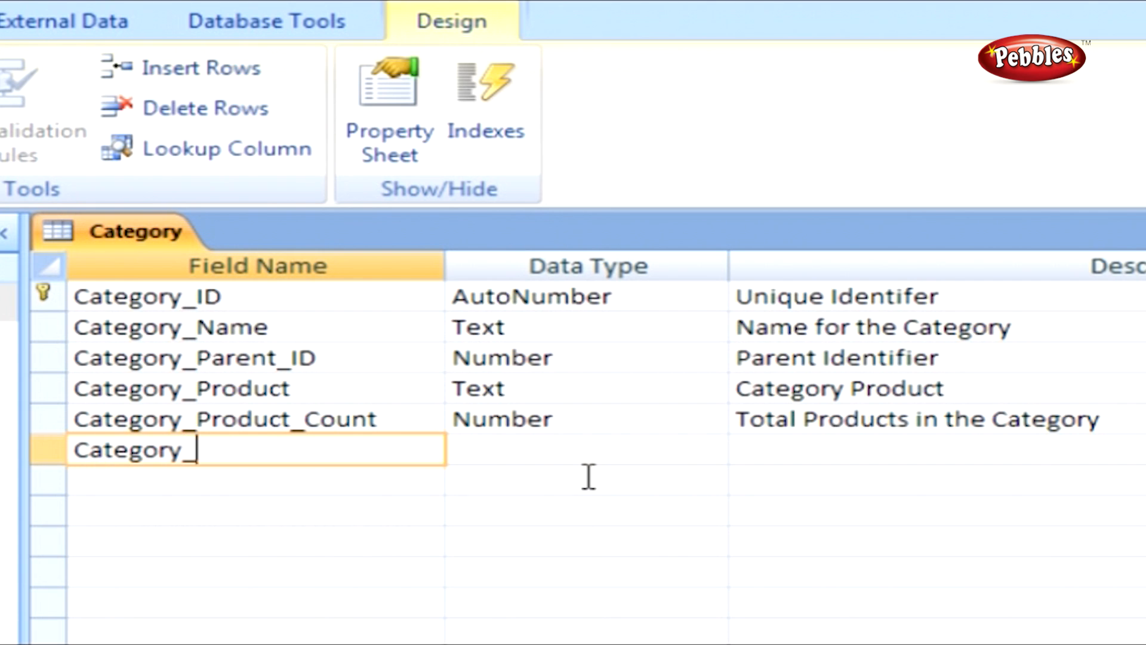
pyautogui.write('Header')
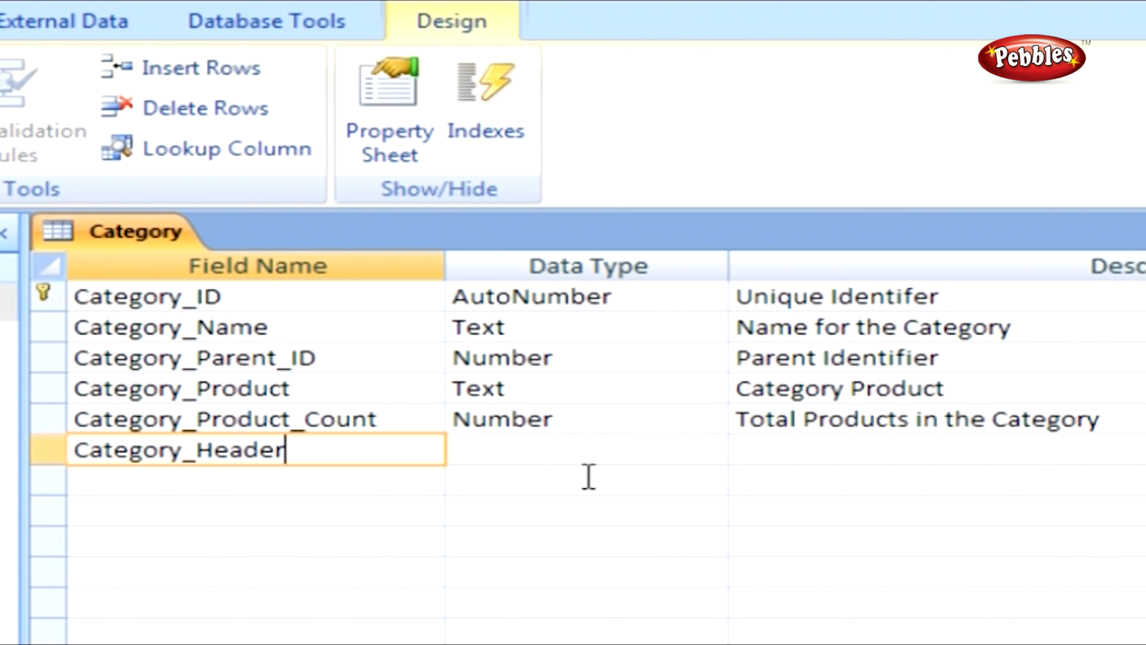
pyautogui.press('Tab')
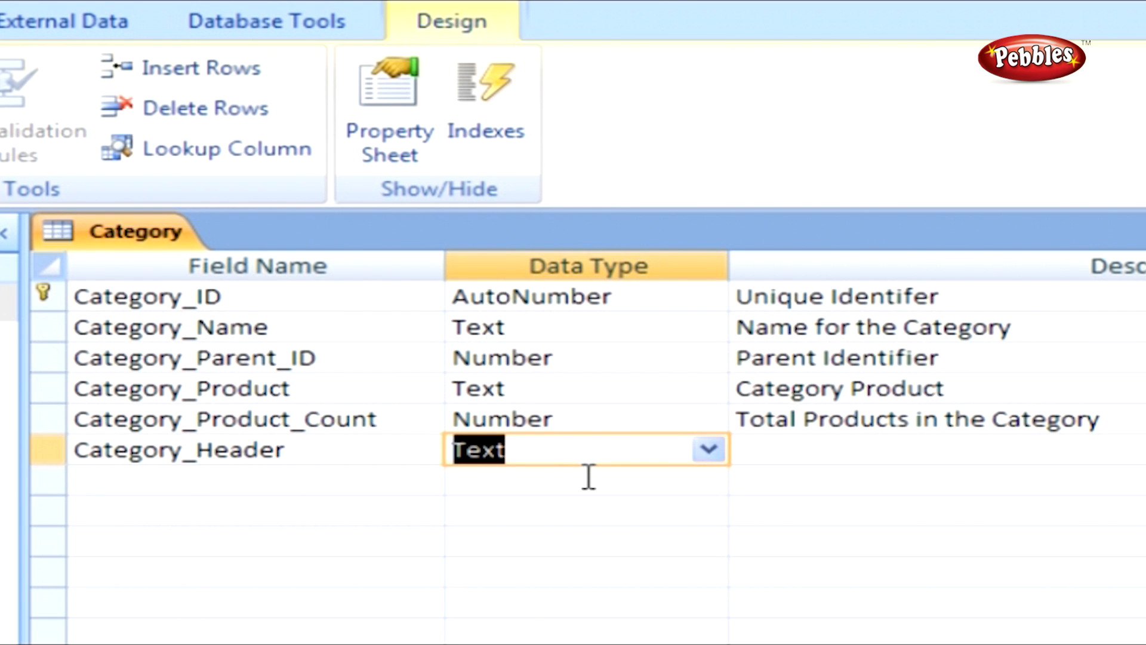
pyautogui.click(706, 455)
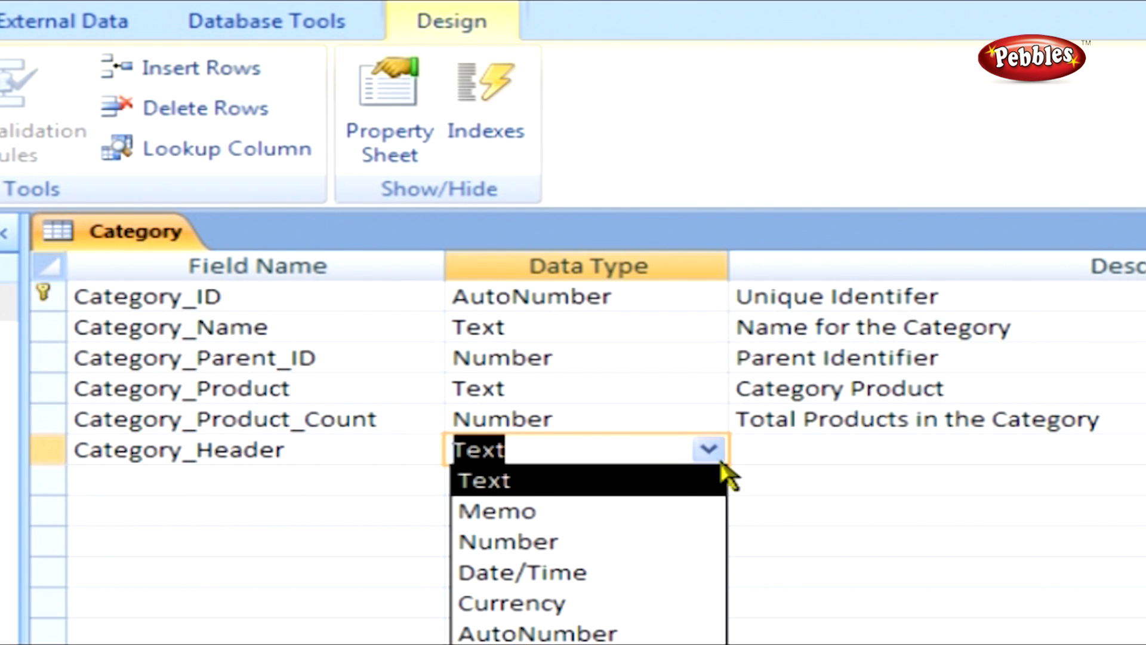
pyautogui.click(650, 480)
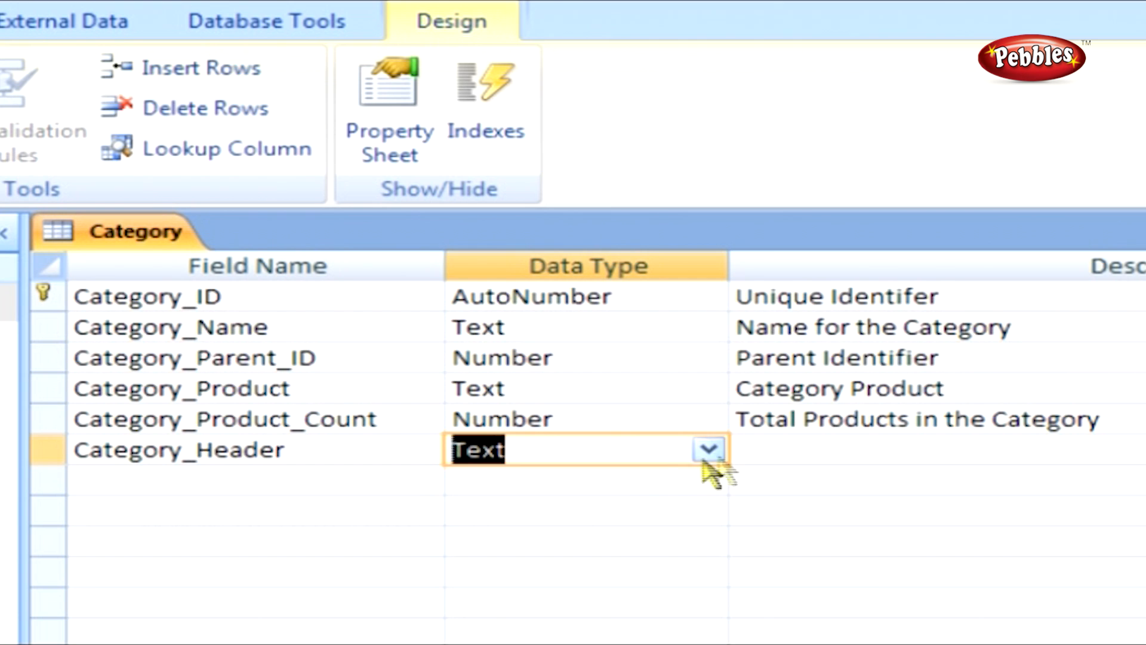
pyautogui.click(740, 447)
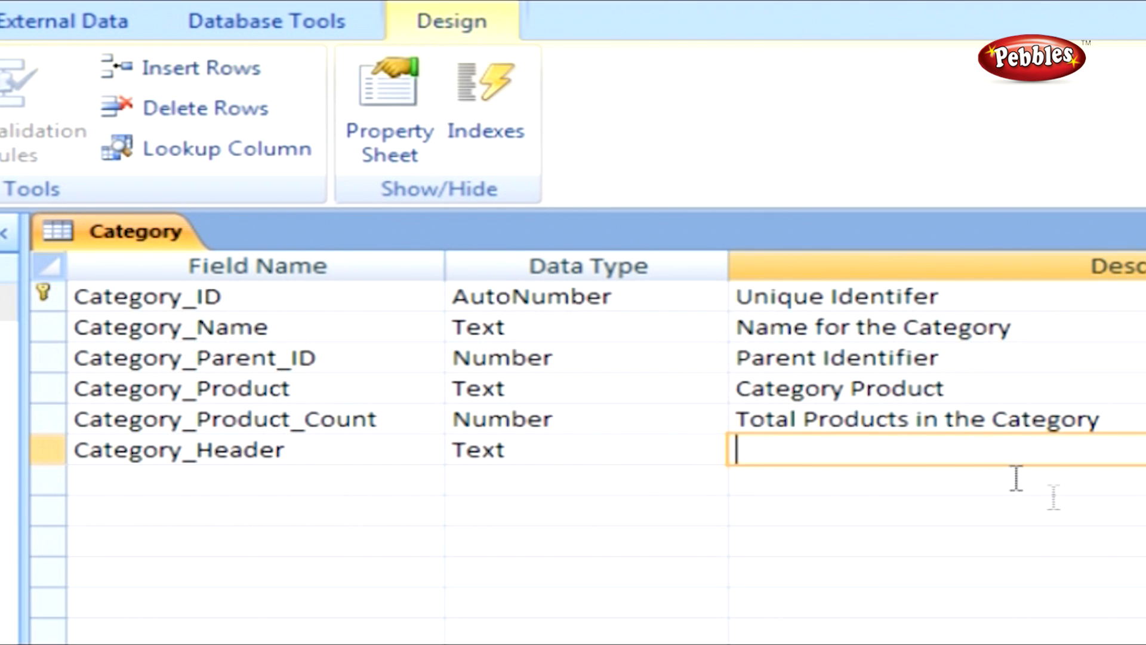
pyautogui.write('Header Information for the Catego')
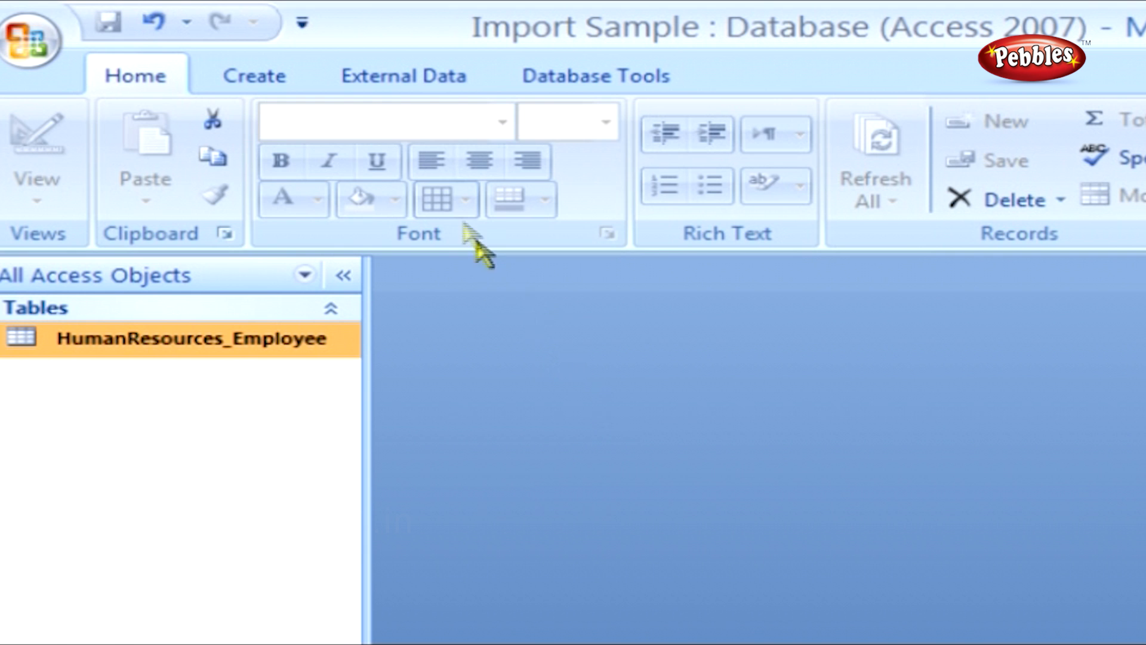
# Step: Start an Excel import of D:\eGizmos\Department Details.xls into a new table in the current database
pyautogui.click(418, 91)
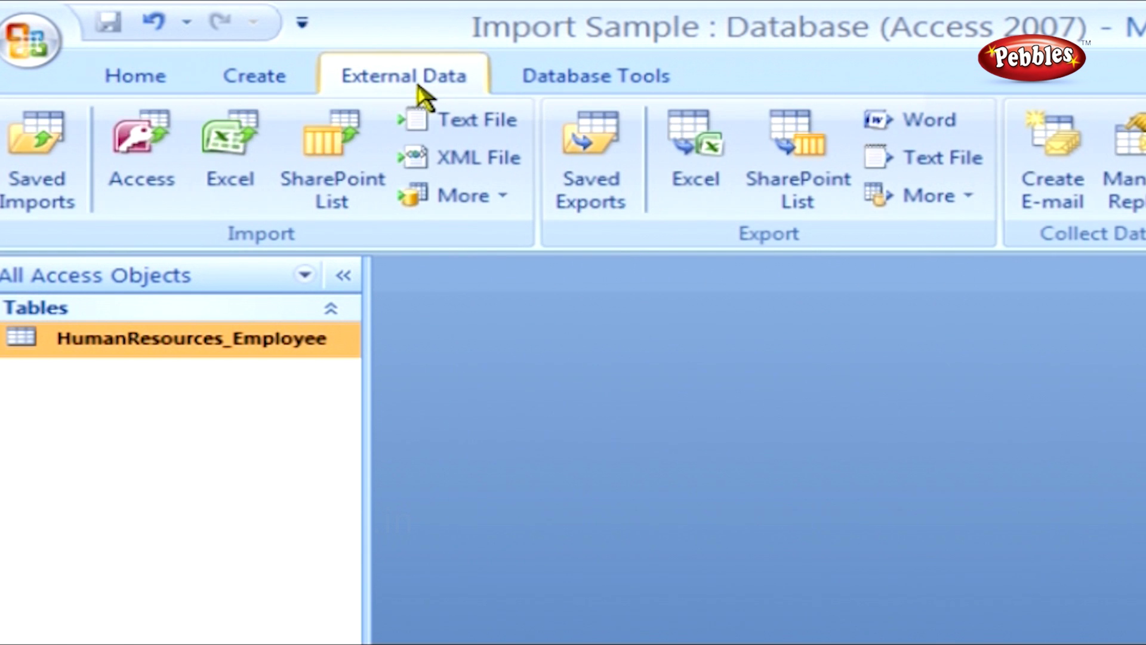
pyautogui.click(245, 159)
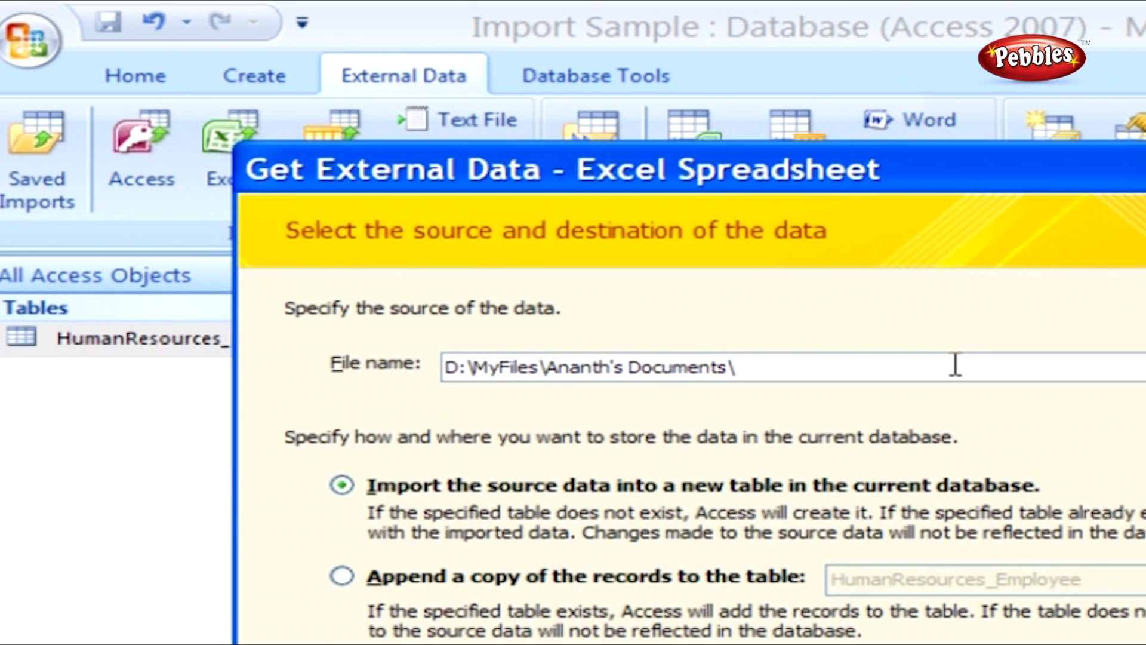
pyautogui.hotkey('shift', 'Home')
pyautogui.press('BackSpace')
pyautogui.write('D:\\')
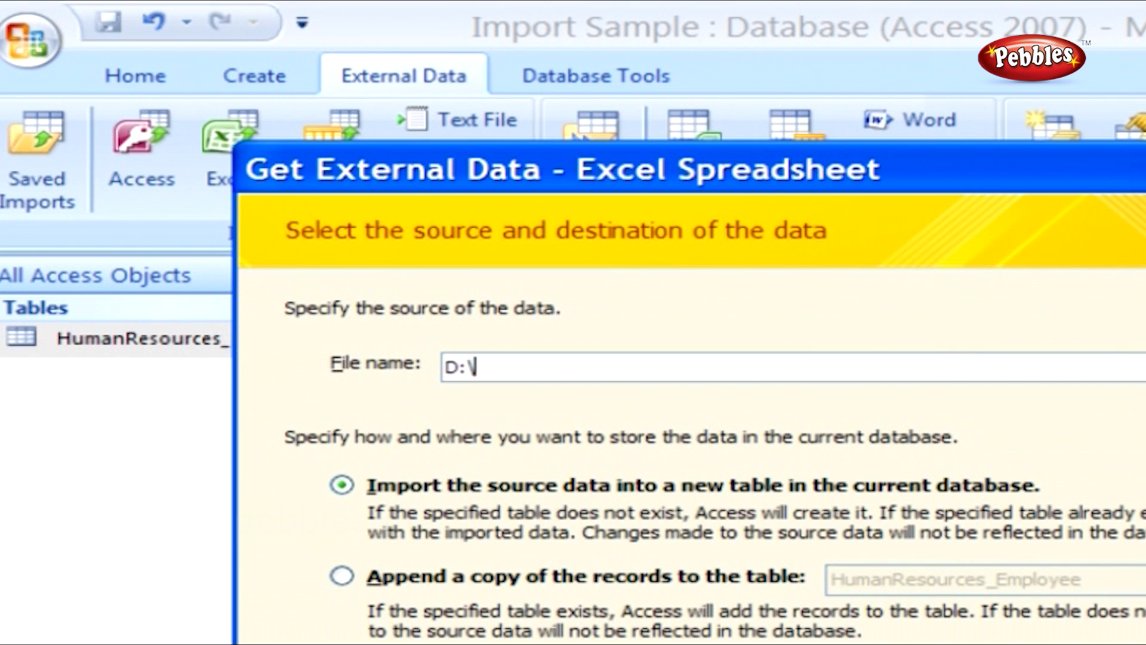
pyautogui.write('eGizmos\\Department Details.xls')
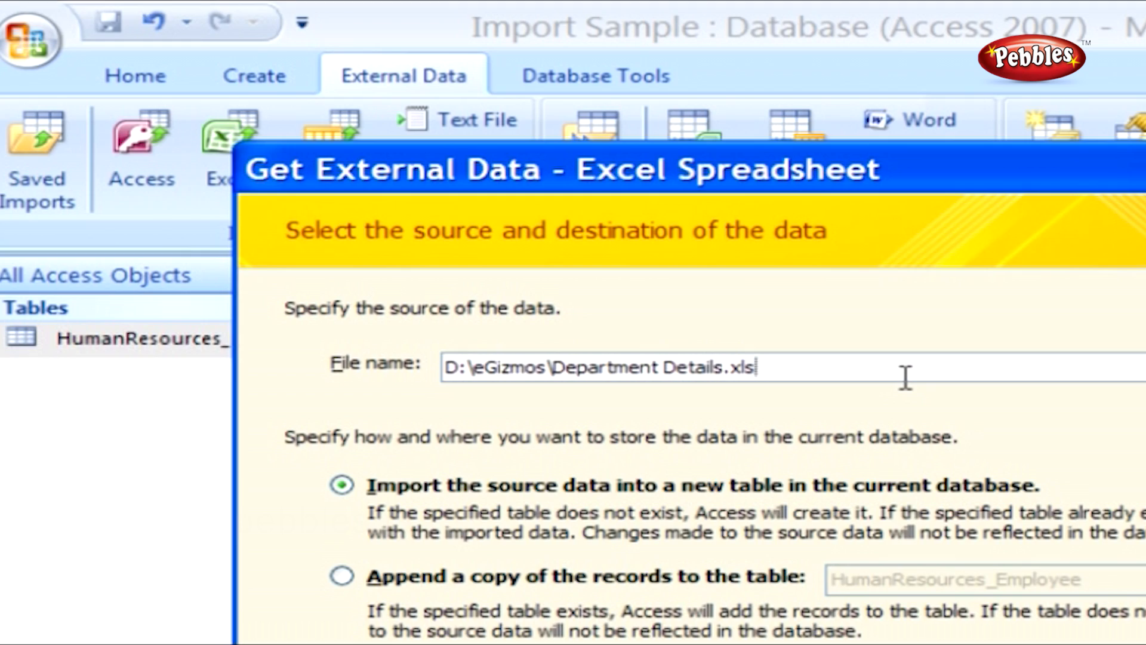
pyautogui.click(761, 493)
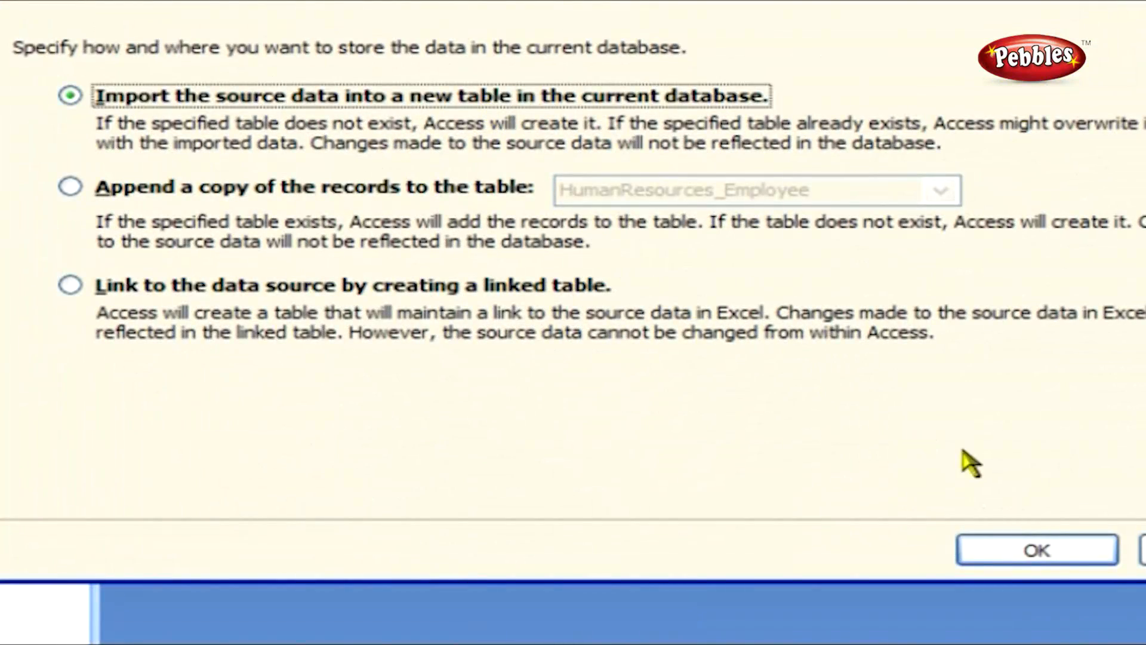
pyautogui.click(1060, 550)
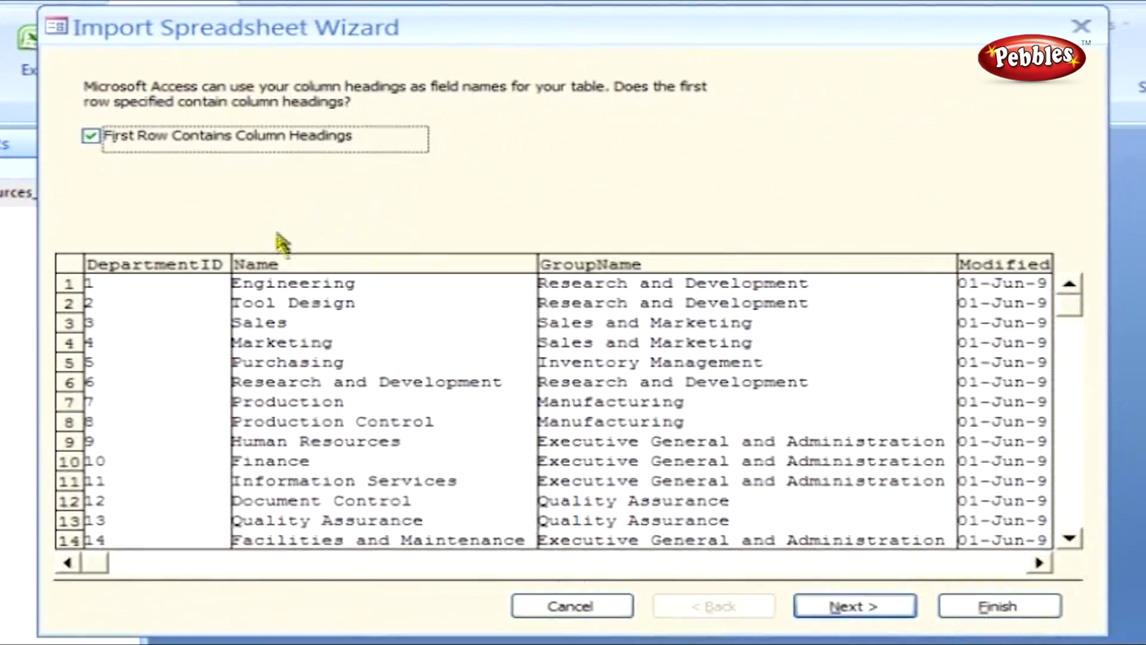
# Step: Accept the first row as column headings and go through the import field options, keeping Date/Time as the ModifiedDate data type
pyautogui.click(860, 608)
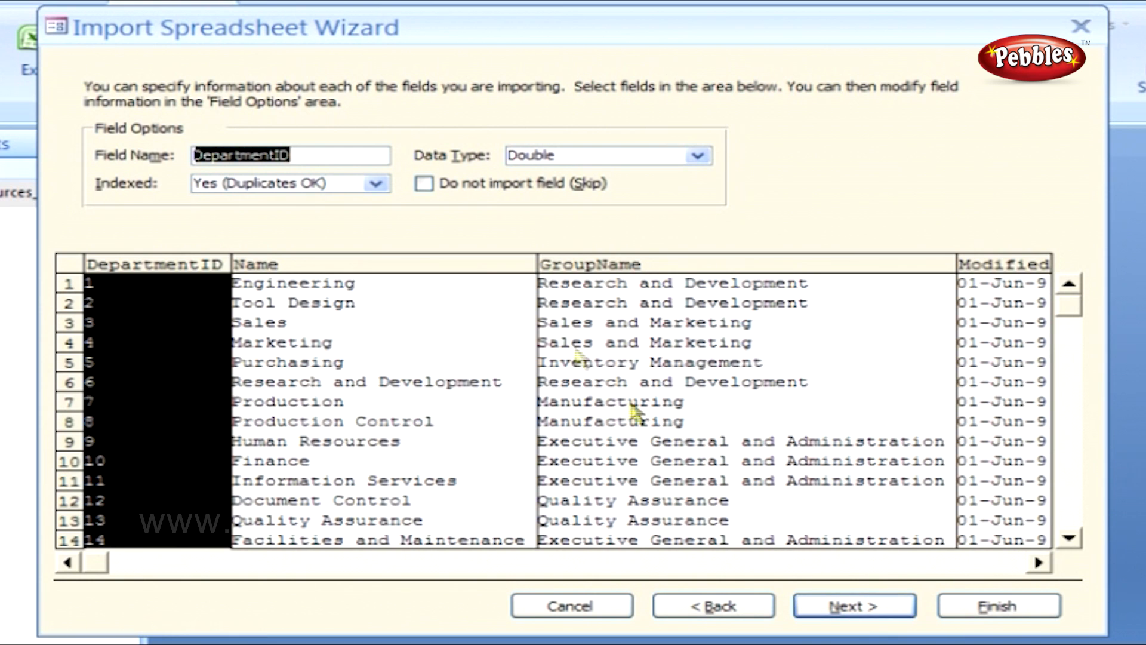
pyautogui.click(478, 273)
pyautogui.click(600, 264)
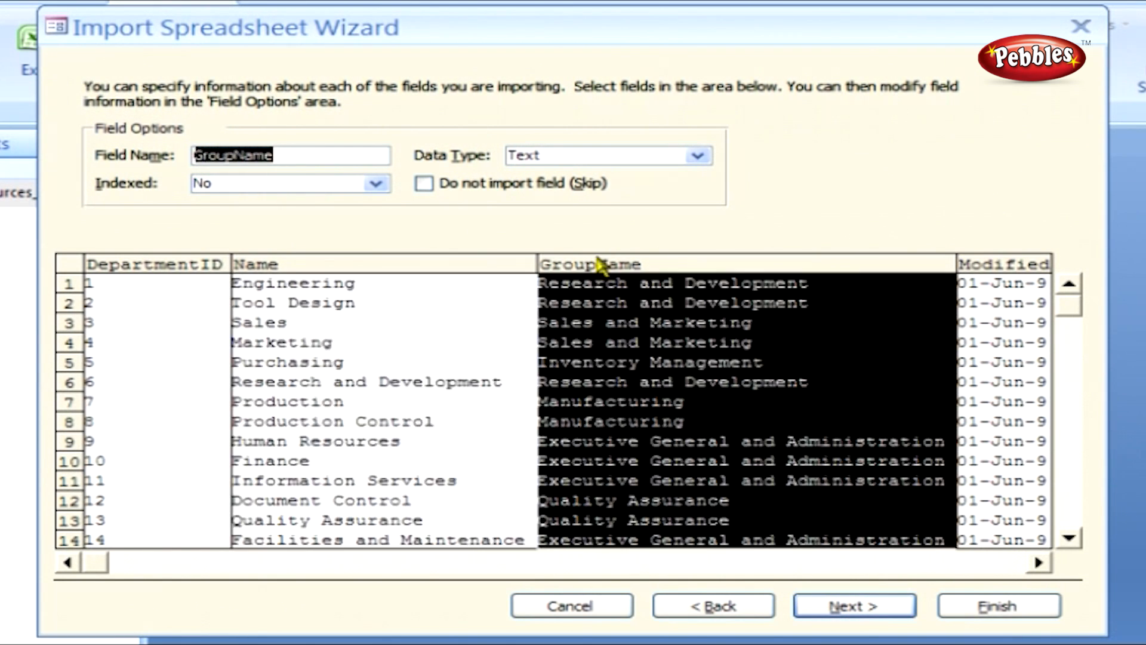
pyautogui.click(1022, 267)
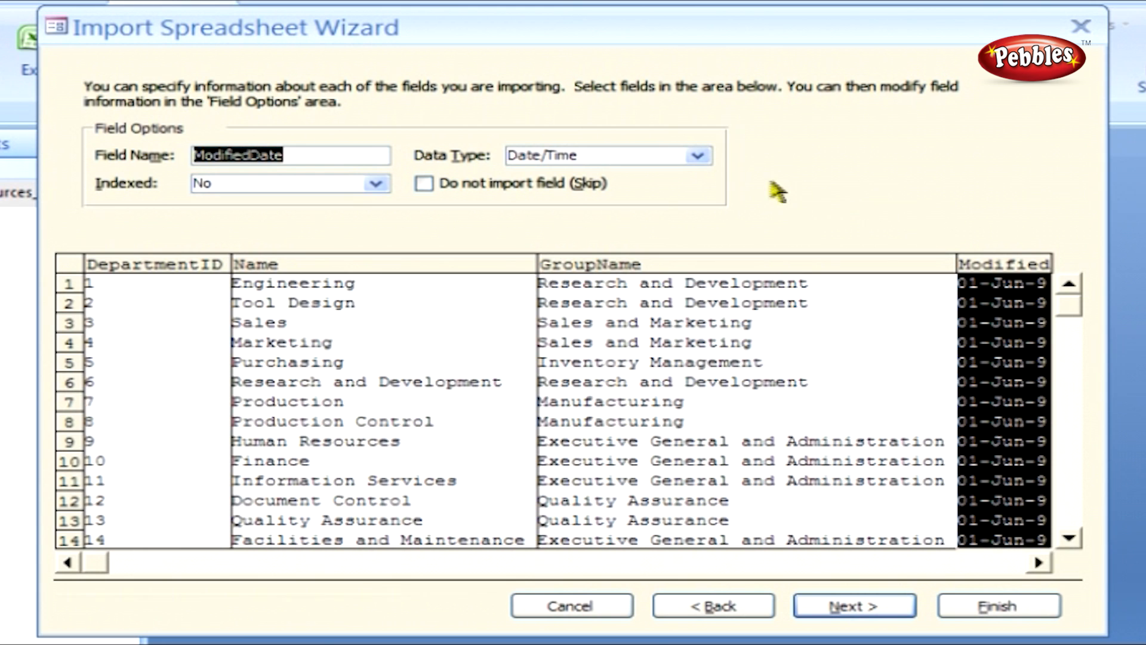
pyautogui.click(700, 159)
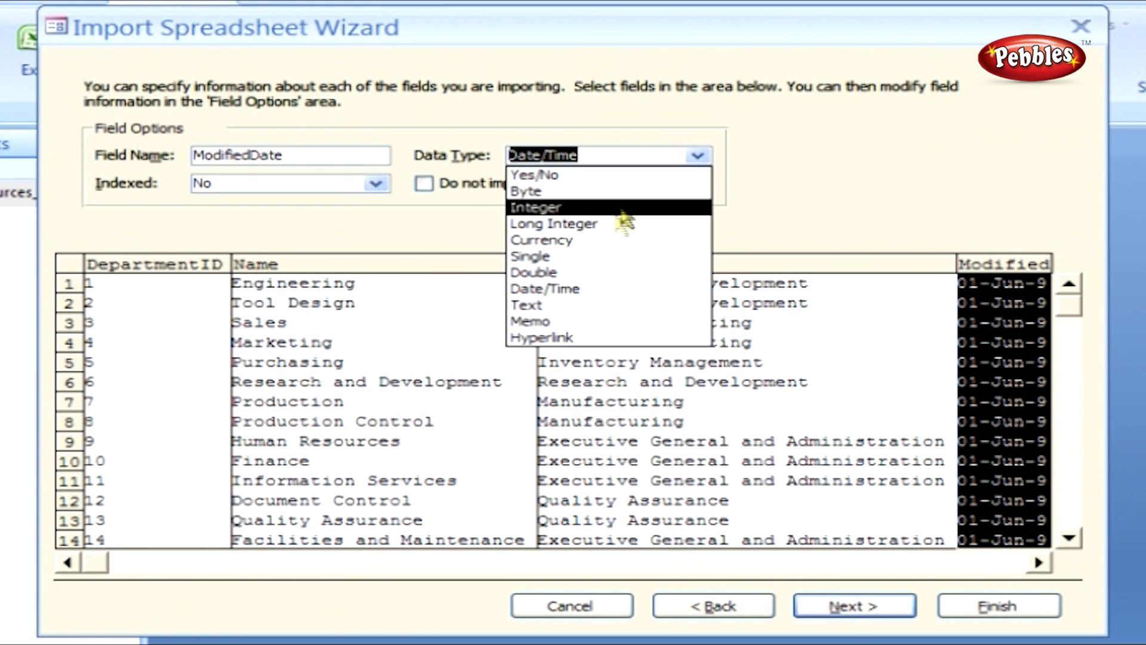
pyautogui.click(784, 198)
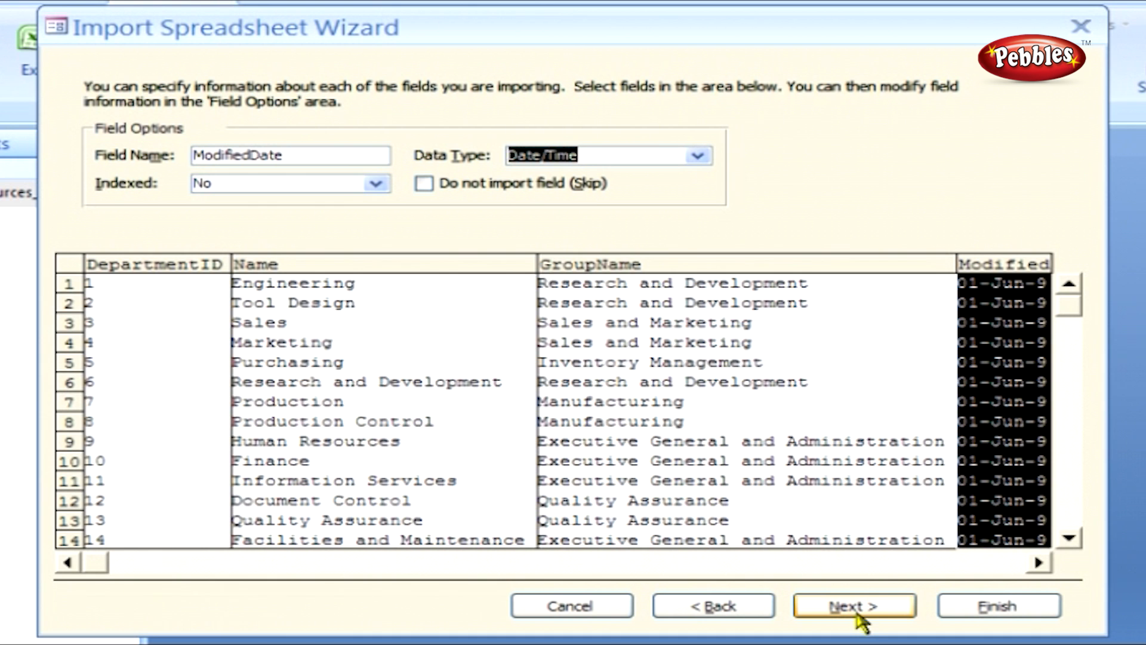
pyautogui.click(858, 614)
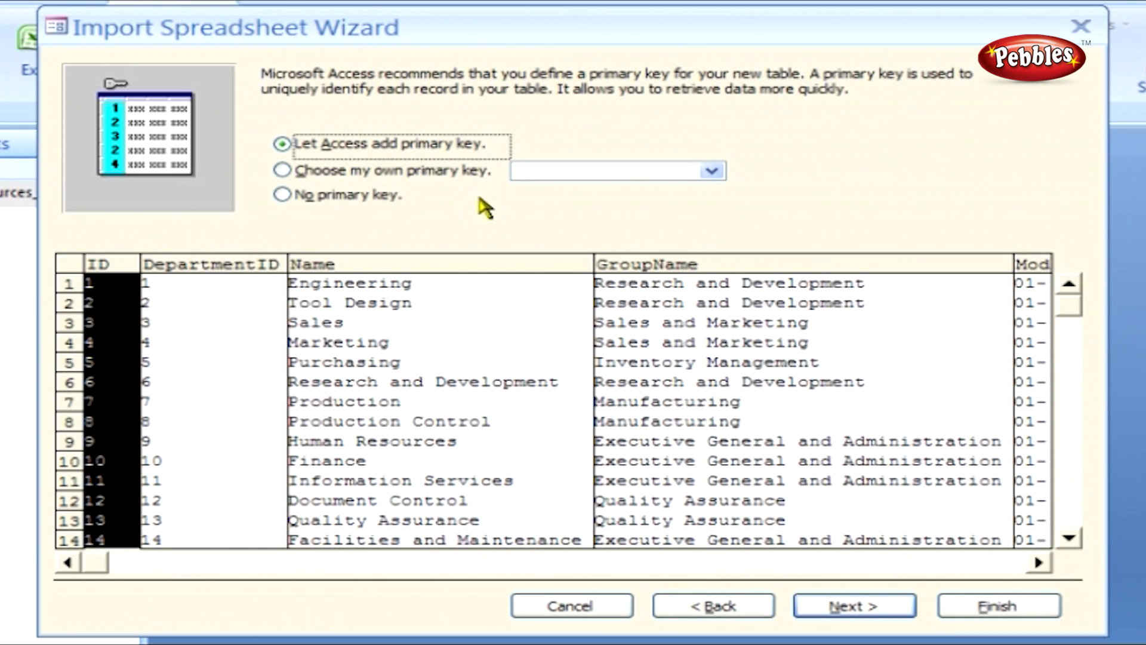
# Step: Choose DepartmentID as the primary key for the imported table instead of letting Access add one
pyautogui.click(449, 173)
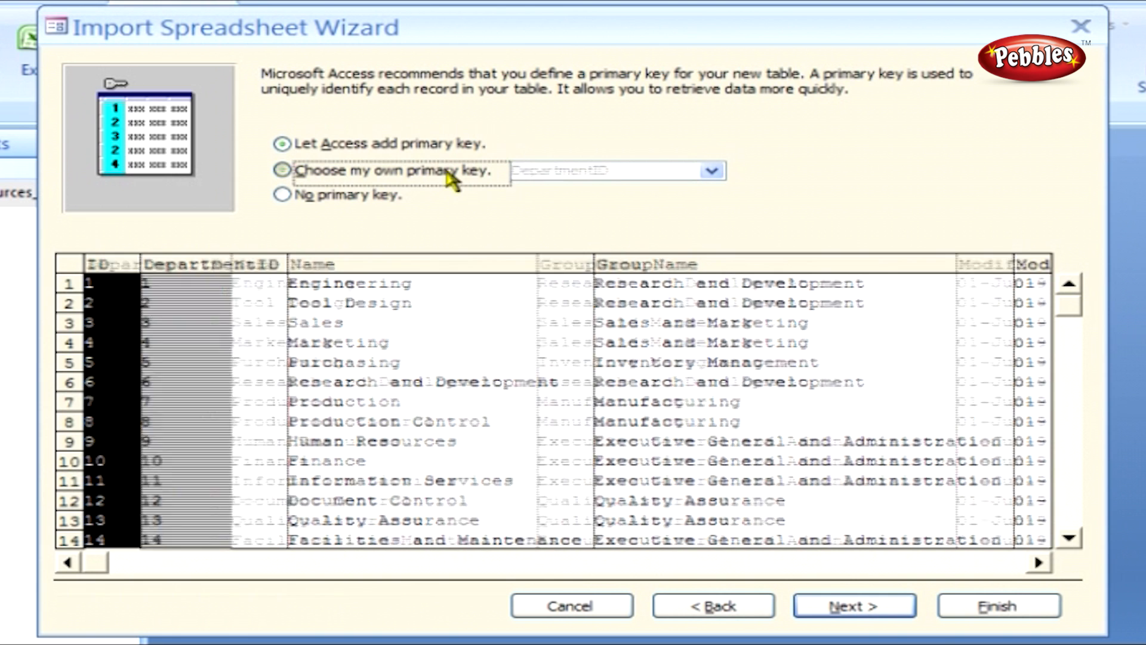
pyautogui.click(712, 171)
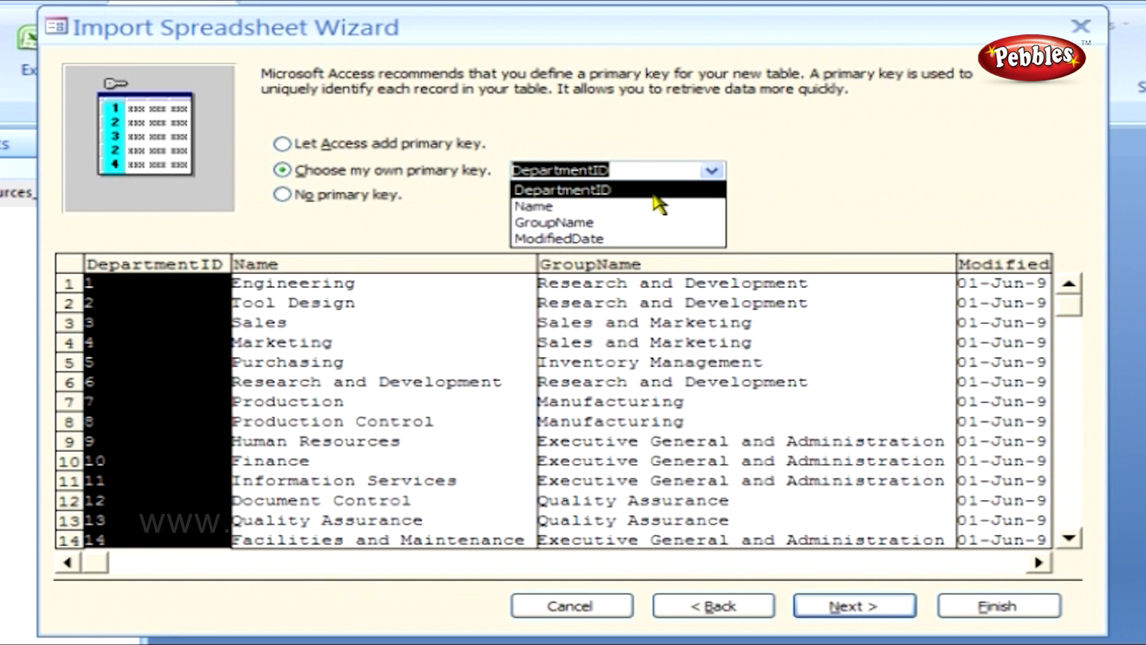
pyautogui.click(654, 194)
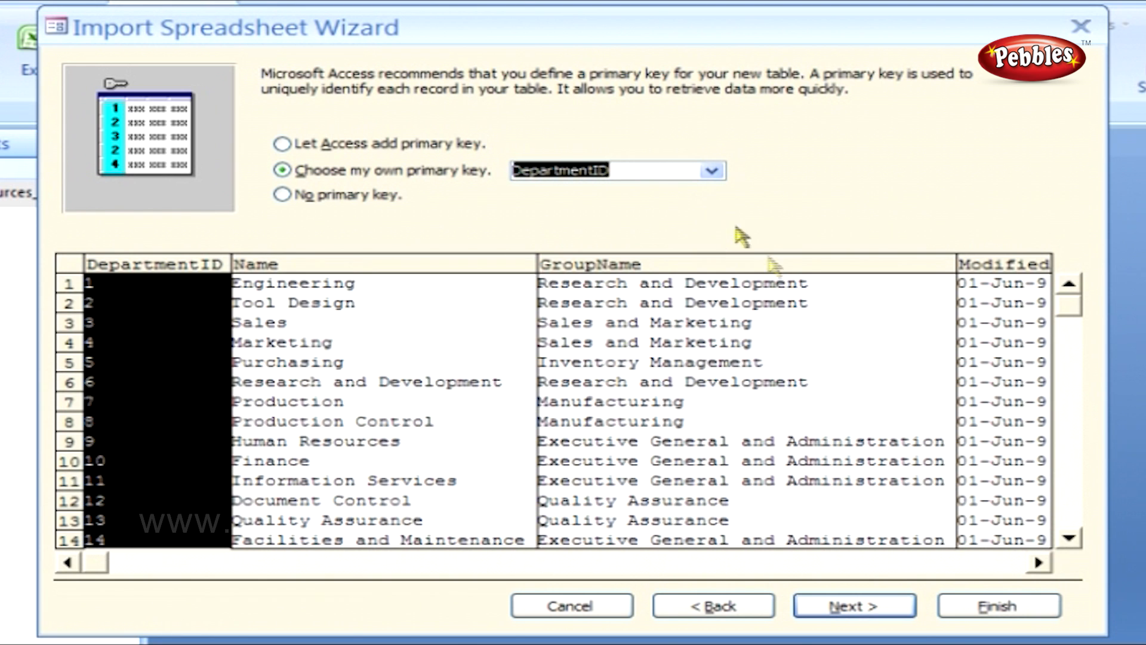
# Step: Finish importing the spreadsheet into a table named Department, without having a wizard analyze it
pyautogui.click(872, 608)
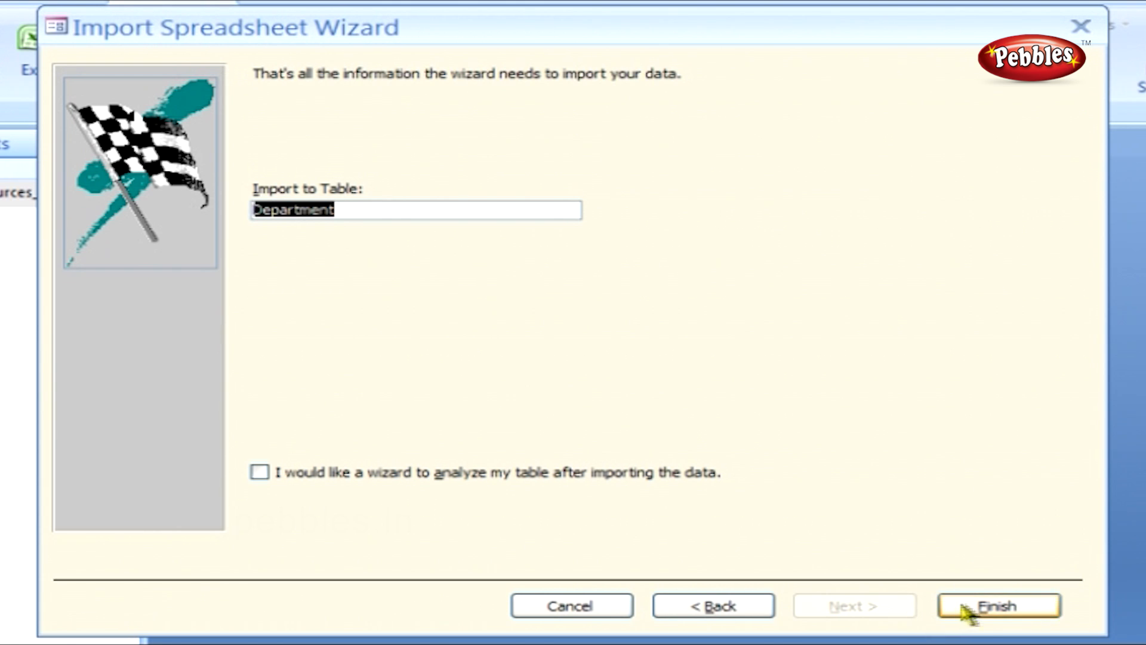
pyautogui.click(982, 612)
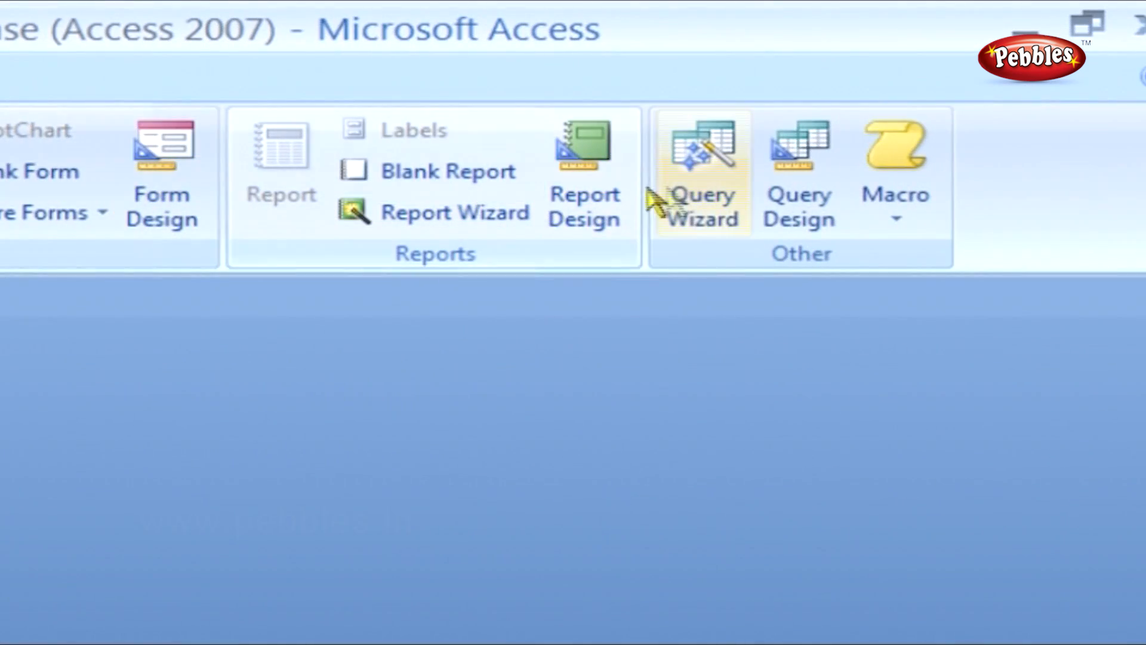
# Step: Start a Find Unmatched Query on existing tables, using Categories as the table whose records appear in the results
pyautogui.click(696, 199)
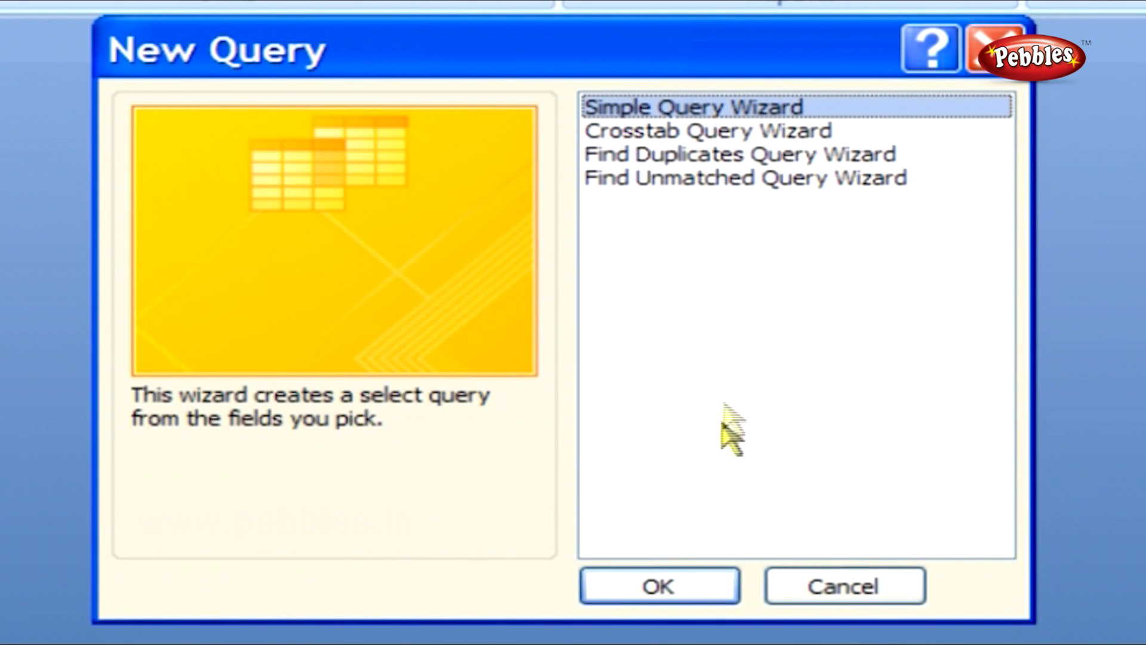
pyautogui.click(689, 180)
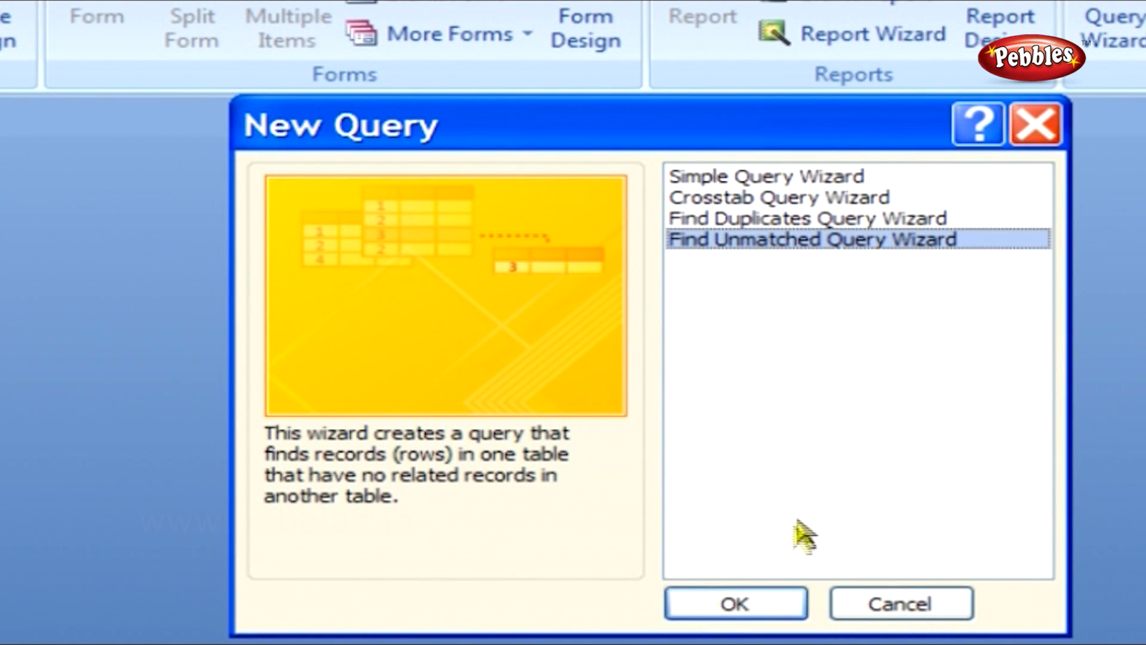
pyautogui.click(789, 604)
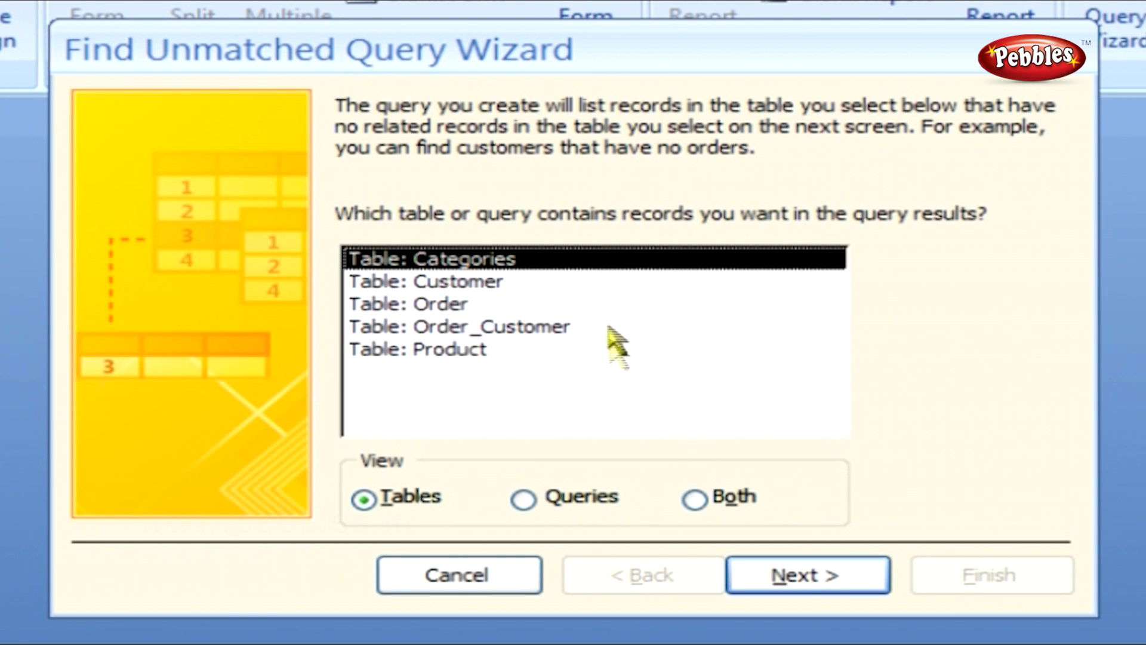
pyautogui.click(418, 509)
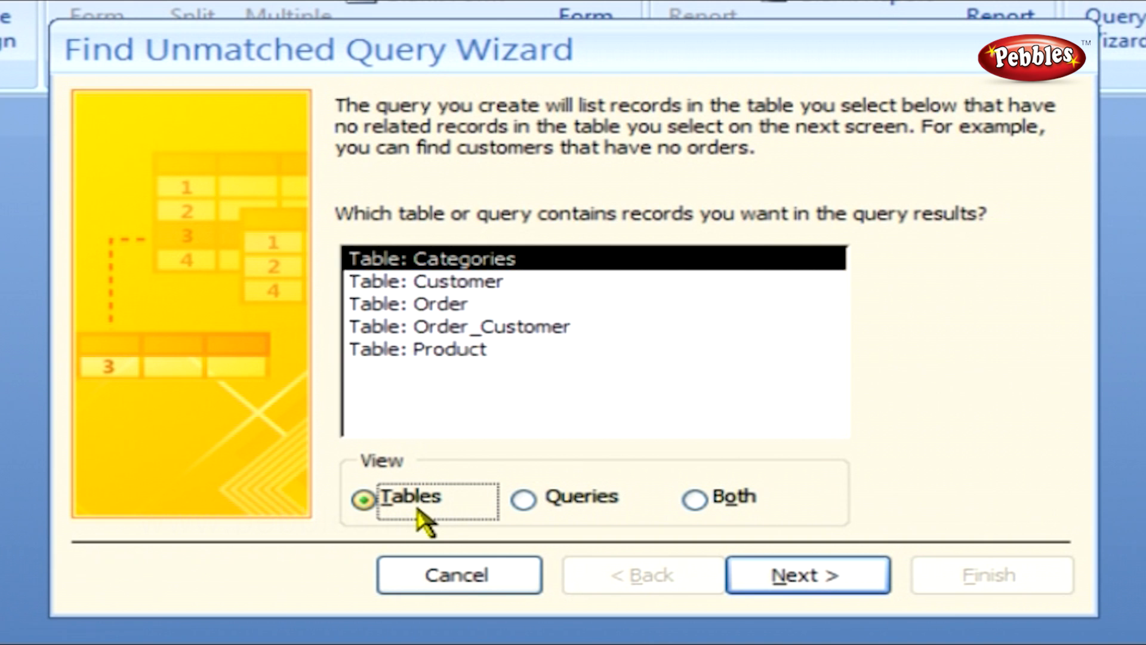
pyautogui.click(779, 570)
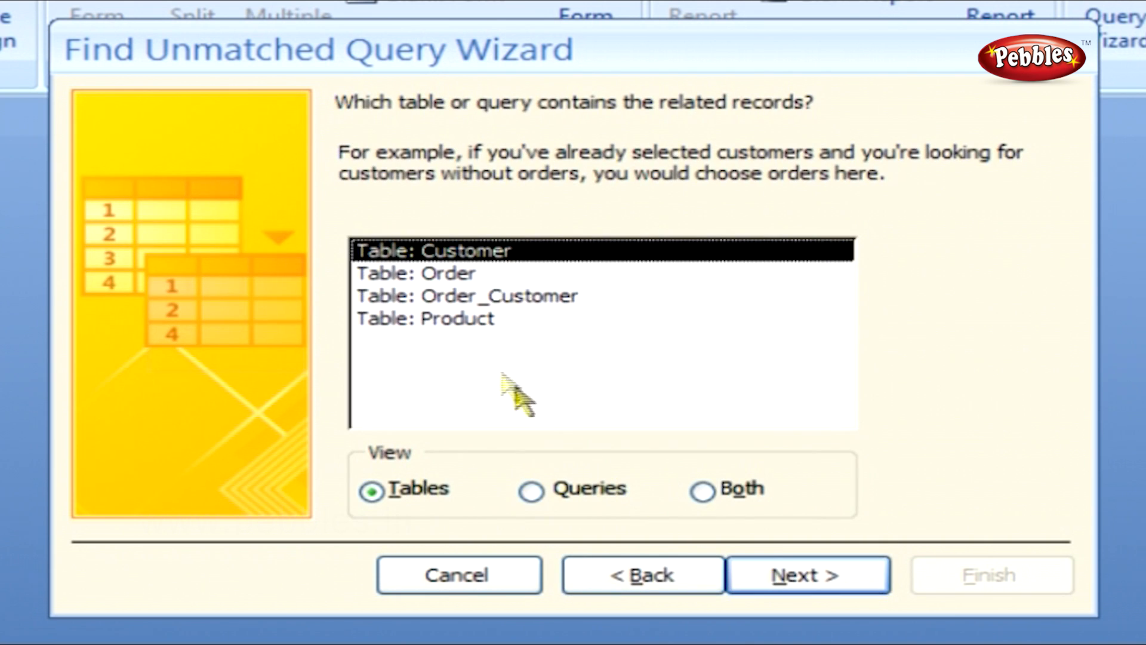
# Step: Choose the Product table for the related records and match the two tables on Category_ID
pyautogui.click(443, 320)
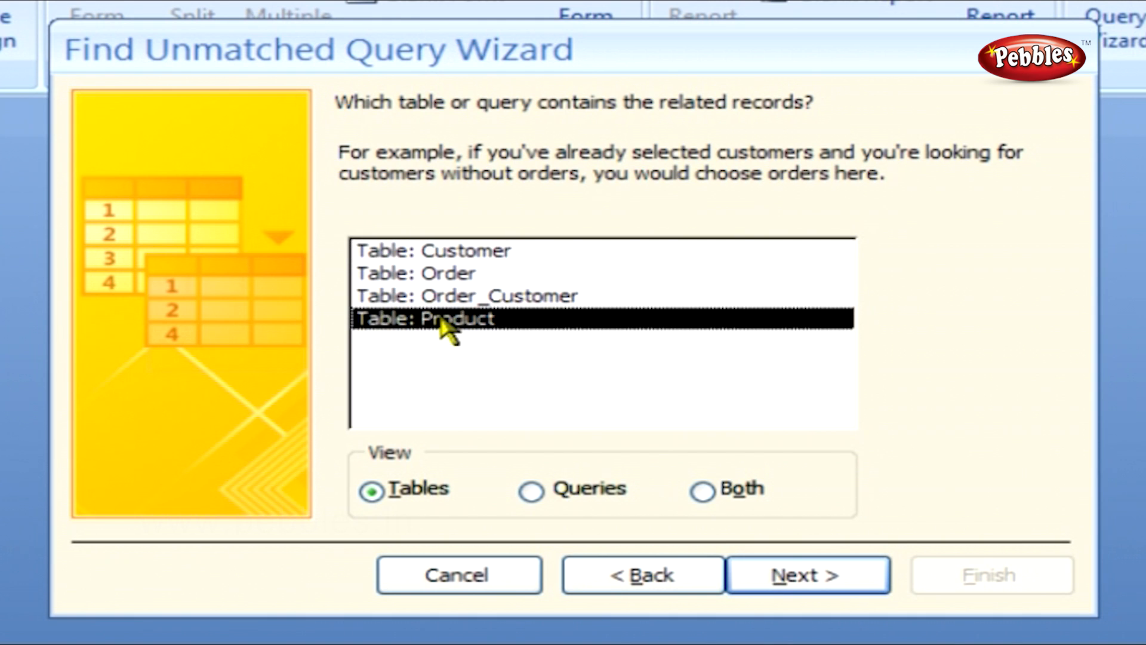
pyautogui.click(440, 492)
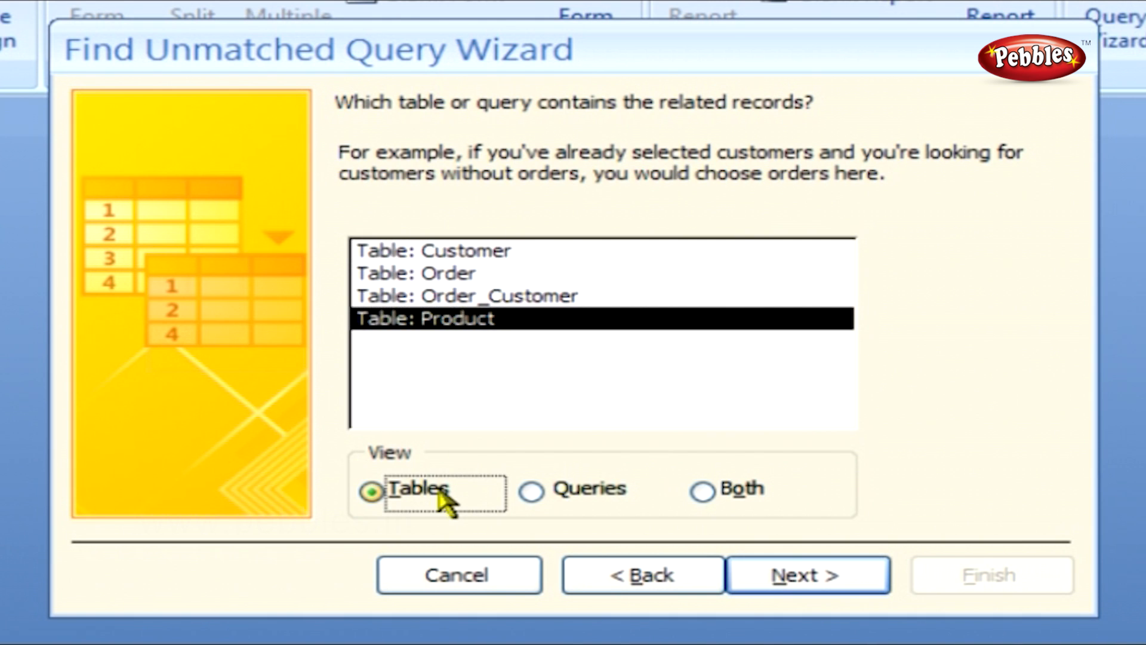
pyautogui.click(765, 582)
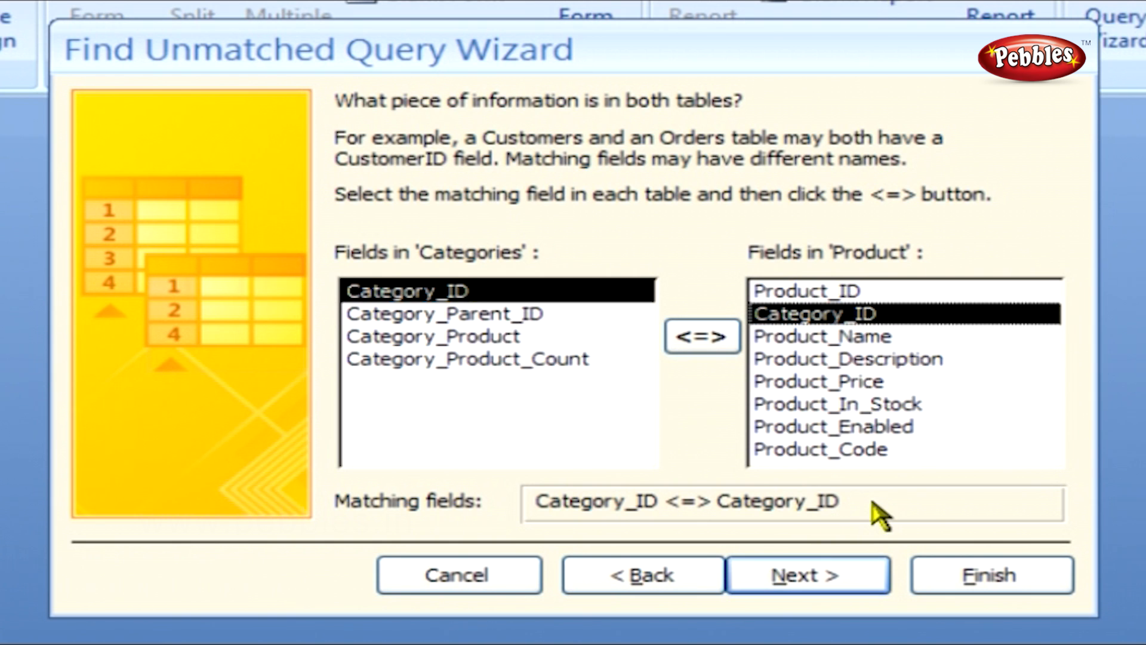
pyautogui.click(867, 579)
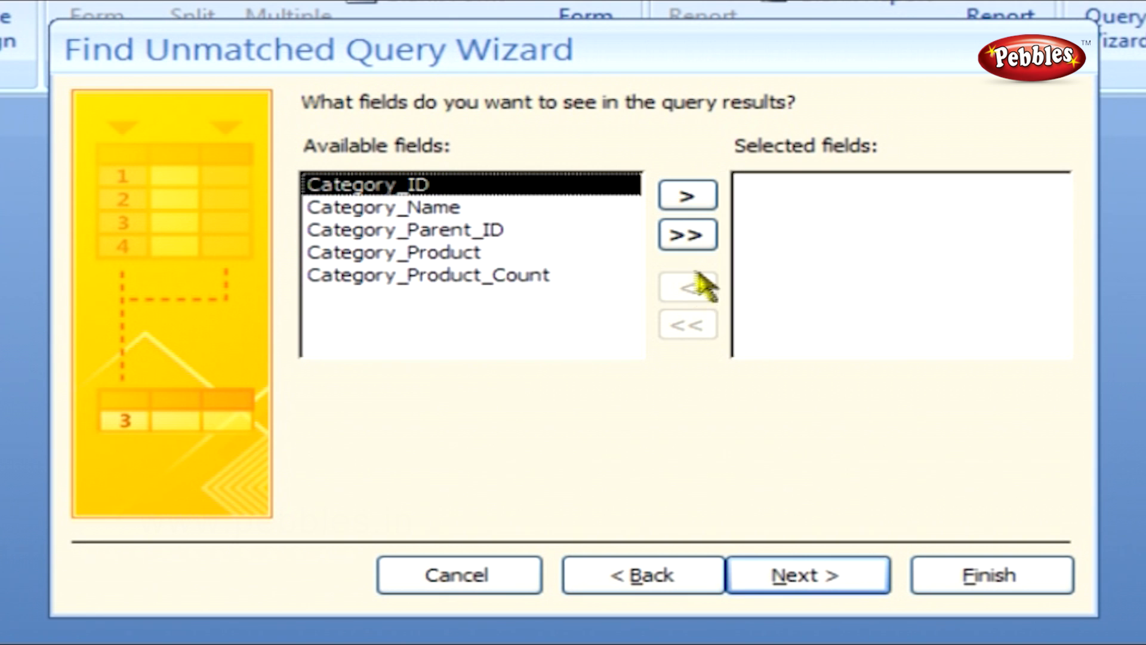
# Step: Include all the Categories fields and create the query as Categories Without Matching Product, opening its results
pyautogui.click(687, 235)
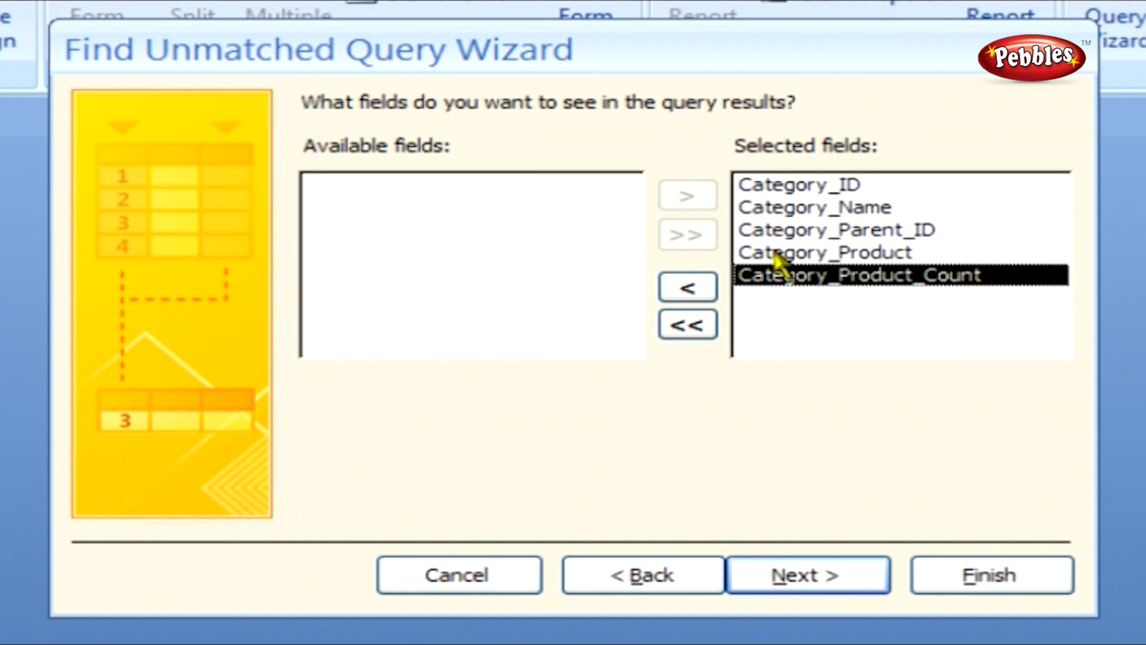
pyautogui.click(864, 590)
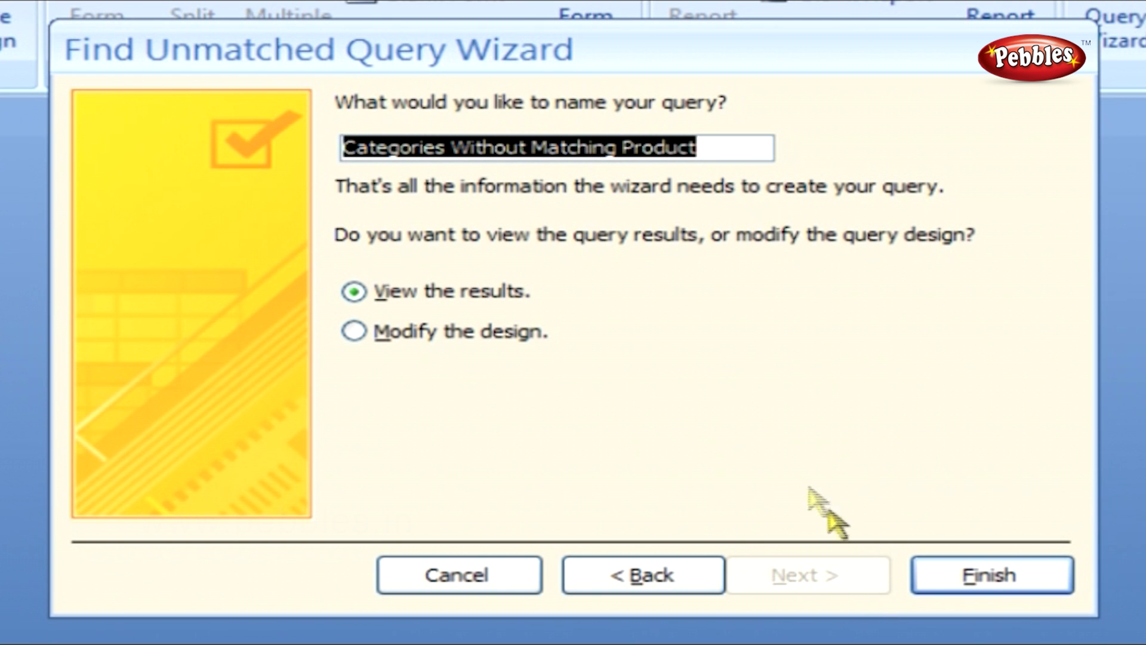
pyautogui.click(715, 145)
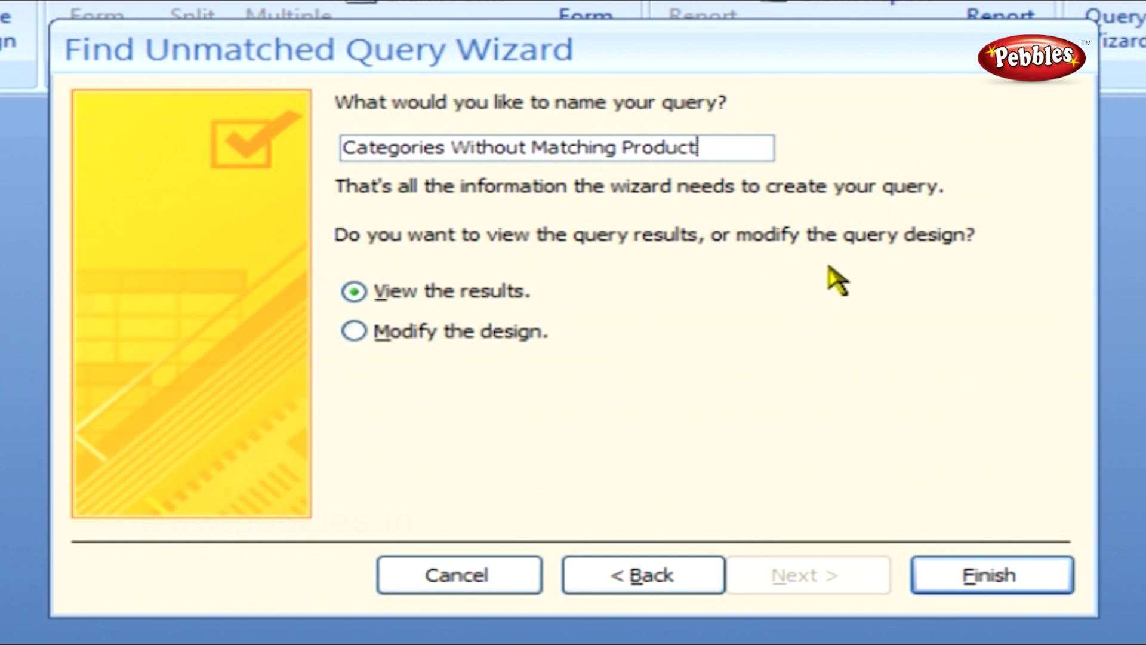
pyautogui.click(946, 579)
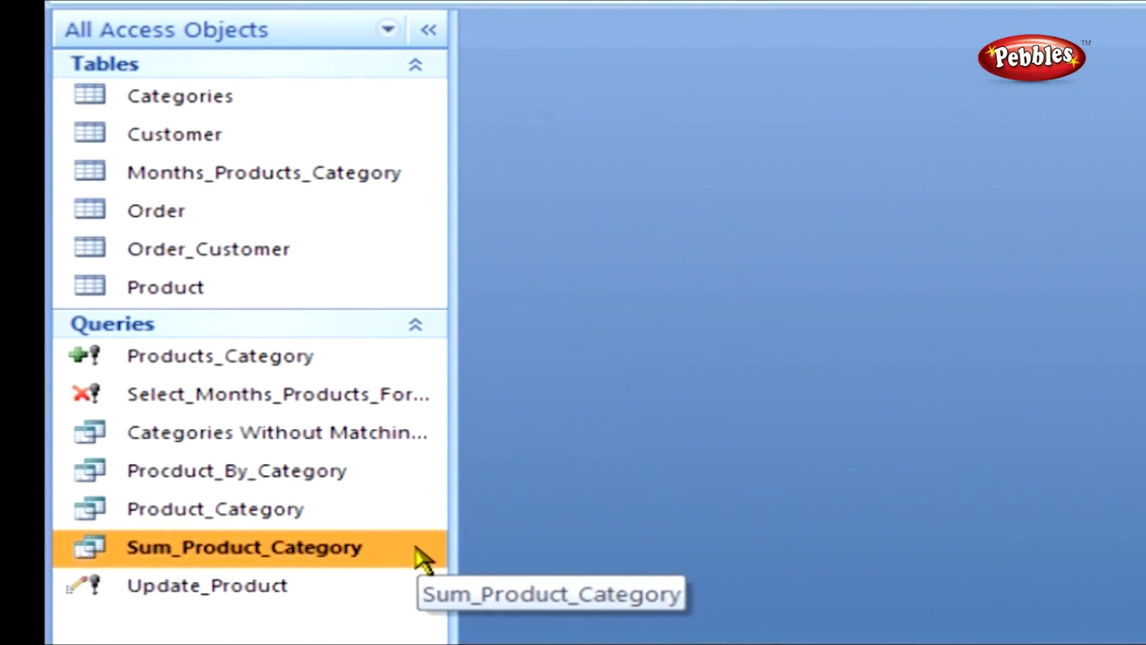
# Step: Open the Sum_Product_Category query in Design View and switch it to PivotTable View
pyautogui.rightClick(421, 558)
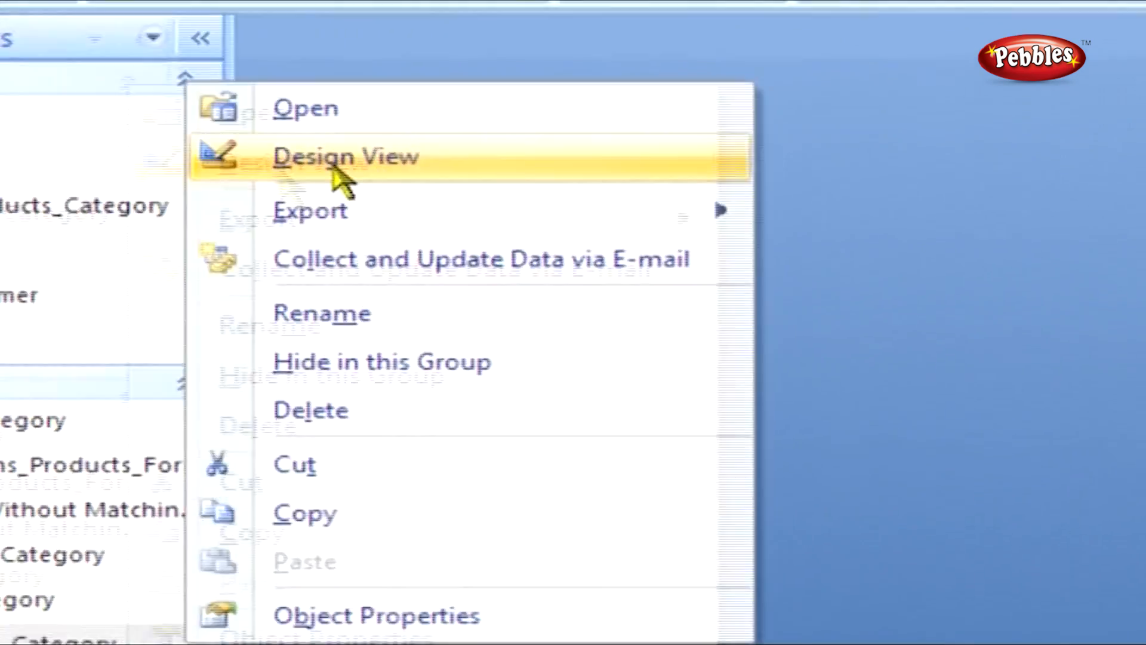
pyautogui.click(546, 134)
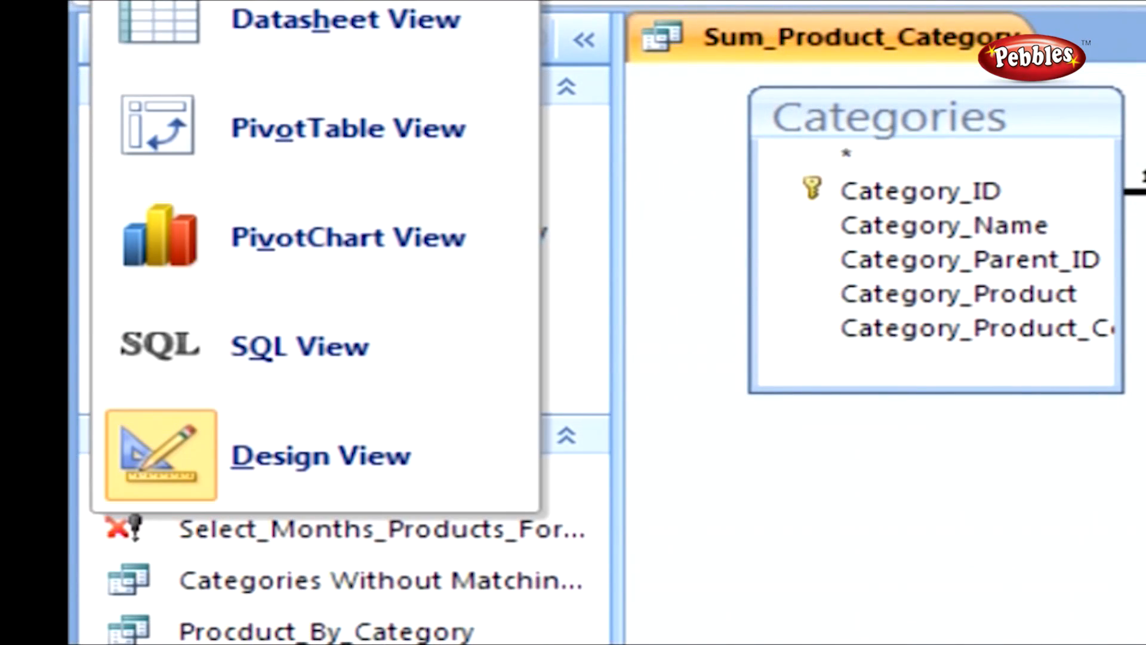
pyautogui.click(210, 123)
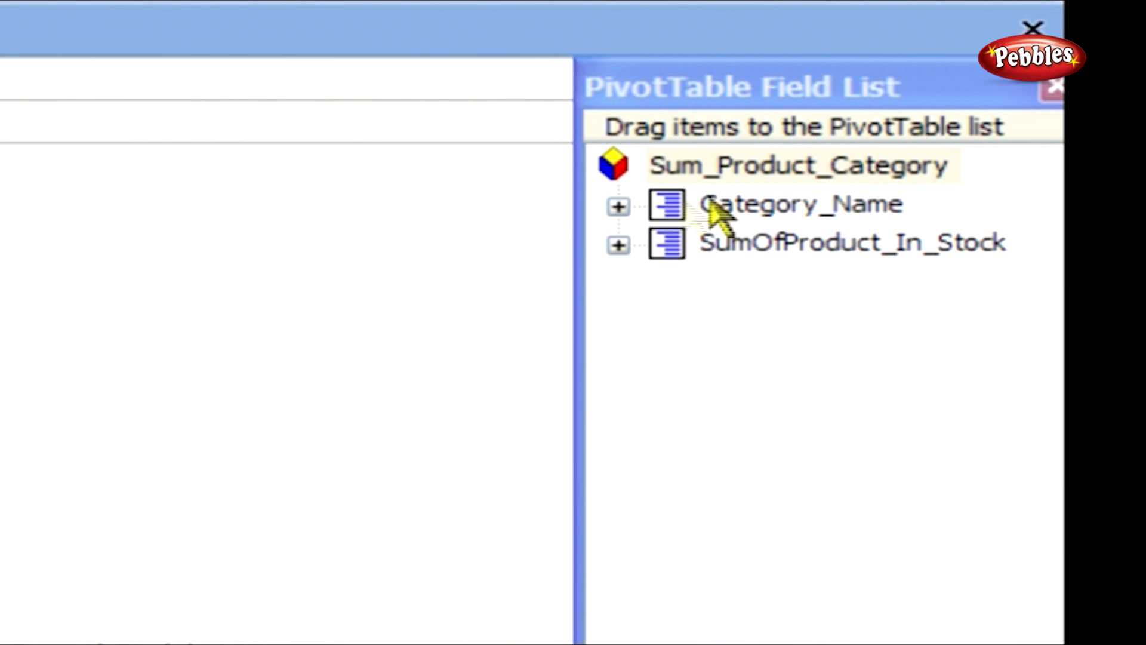
# Step: Place Category_Name as the column field and SumOfProduct_In_Stock as the detail field of the PivotTable, closing the field list
pyautogui.click(669, 205)
pyautogui.moveTo(673, 212); pyautogui.dragTo(0, 132)
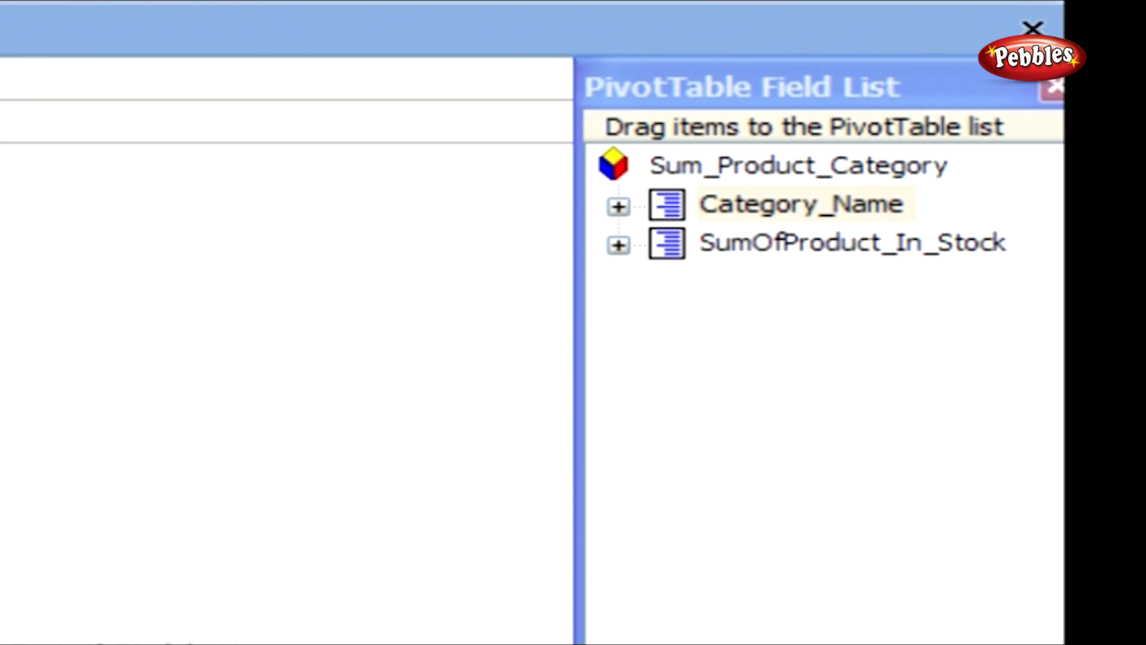
pyautogui.click(666, 250)
pyautogui.moveTo(665, 249); pyautogui.dragTo(101, 474)
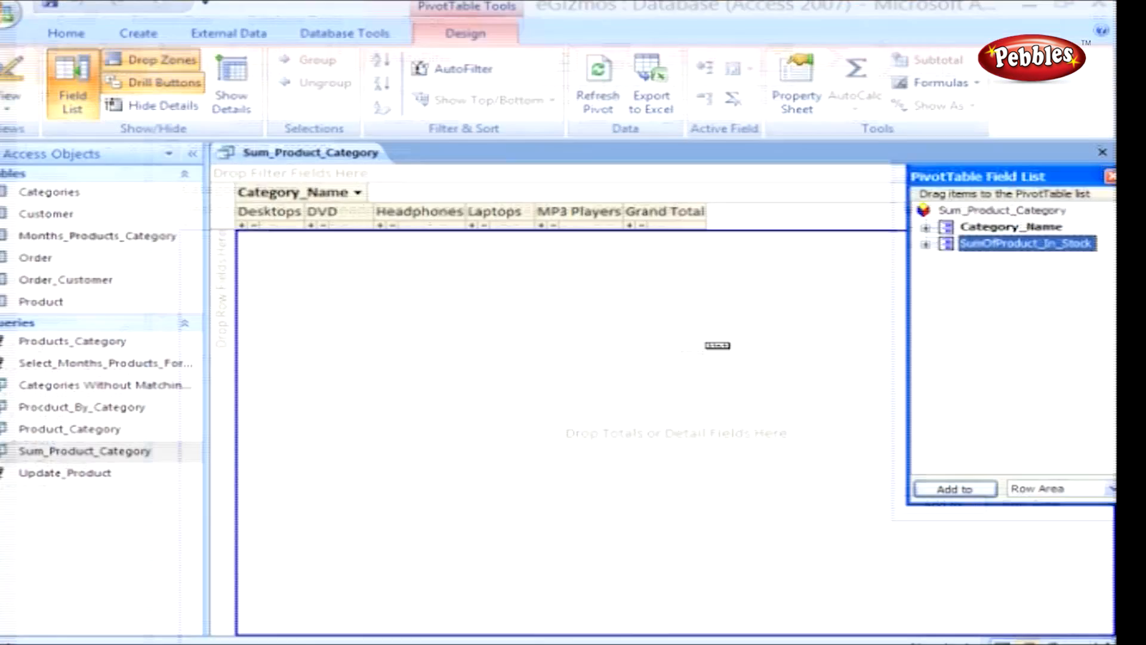
pyautogui.moveTo(717, 345); pyautogui.dragTo(712, 350)
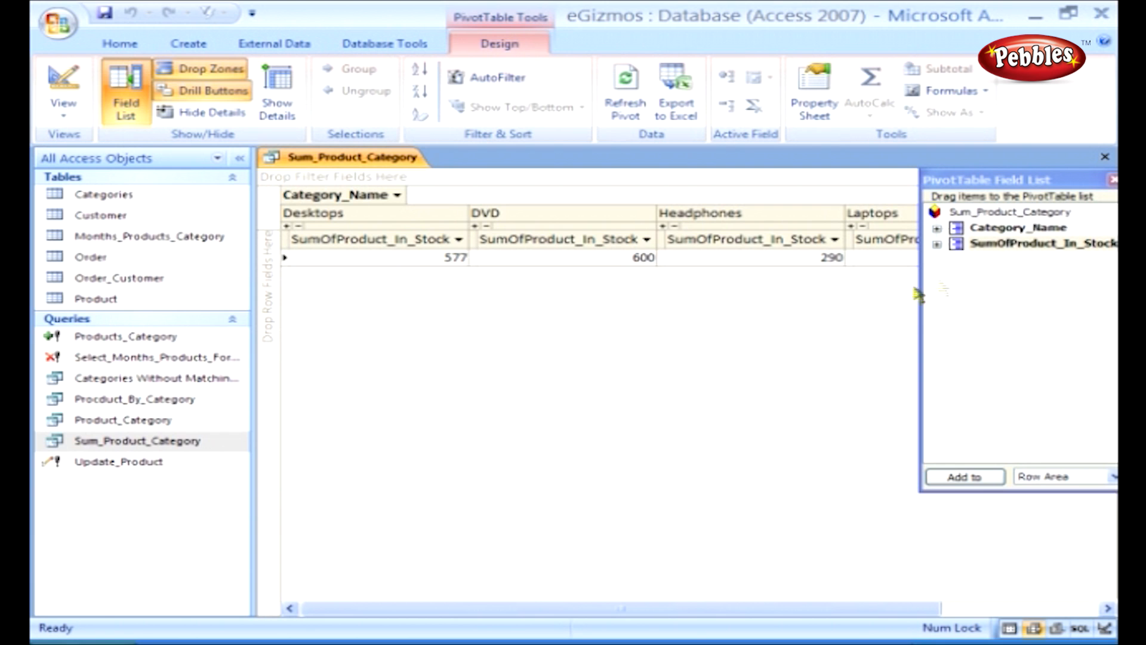
pyautogui.click(1113, 180)
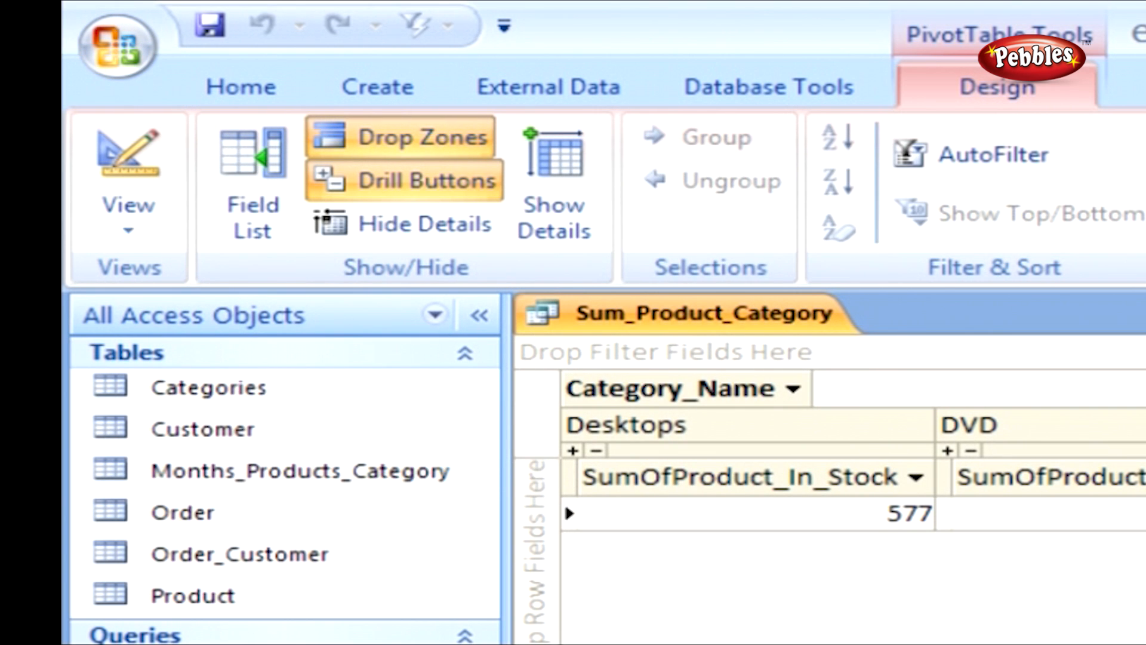
# Step: Switch the query to PivotChart View, with Category_Name as the category field and SumOfProduct_In_Stock as the data field
pyautogui.click(126, 236)
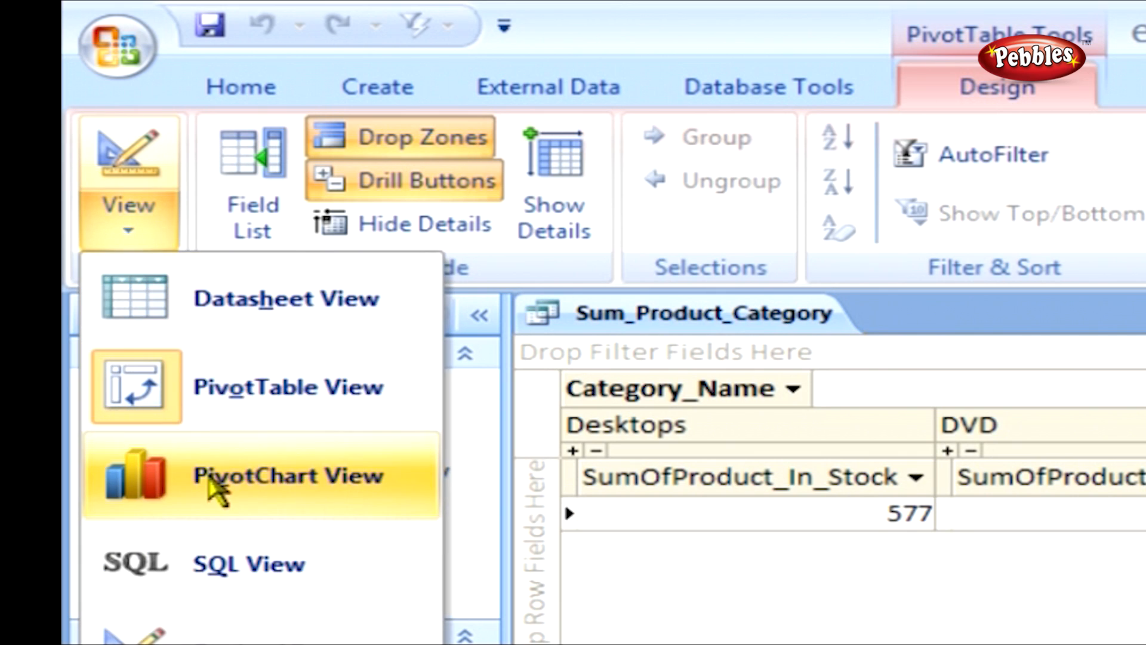
pyautogui.click(215, 486)
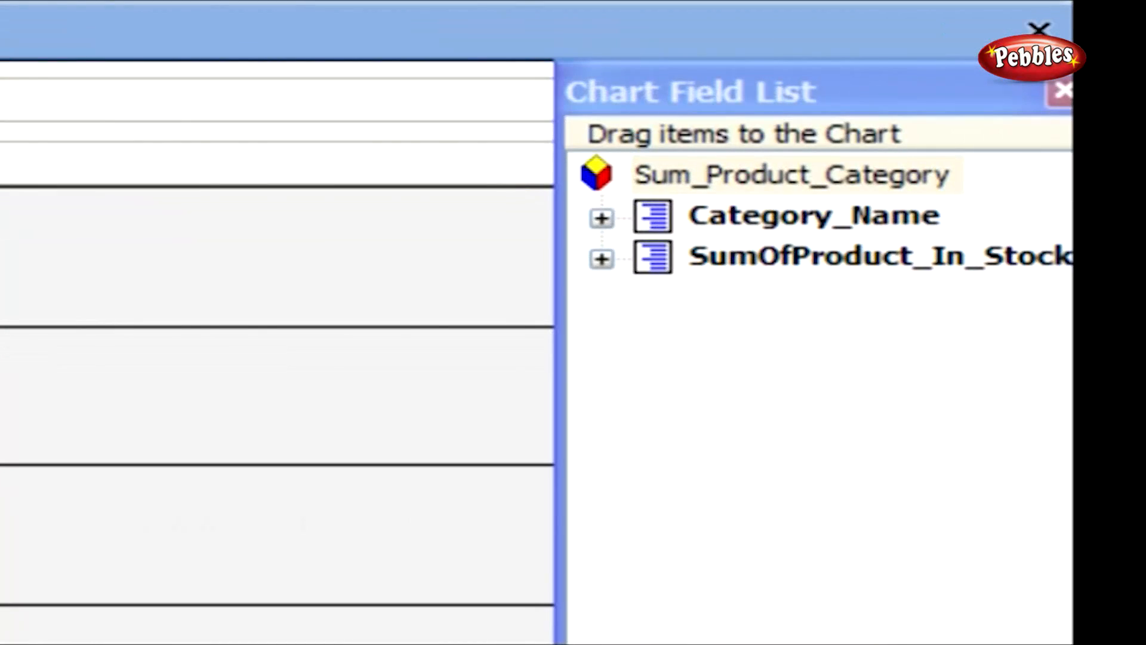
pyautogui.click(721, 108)
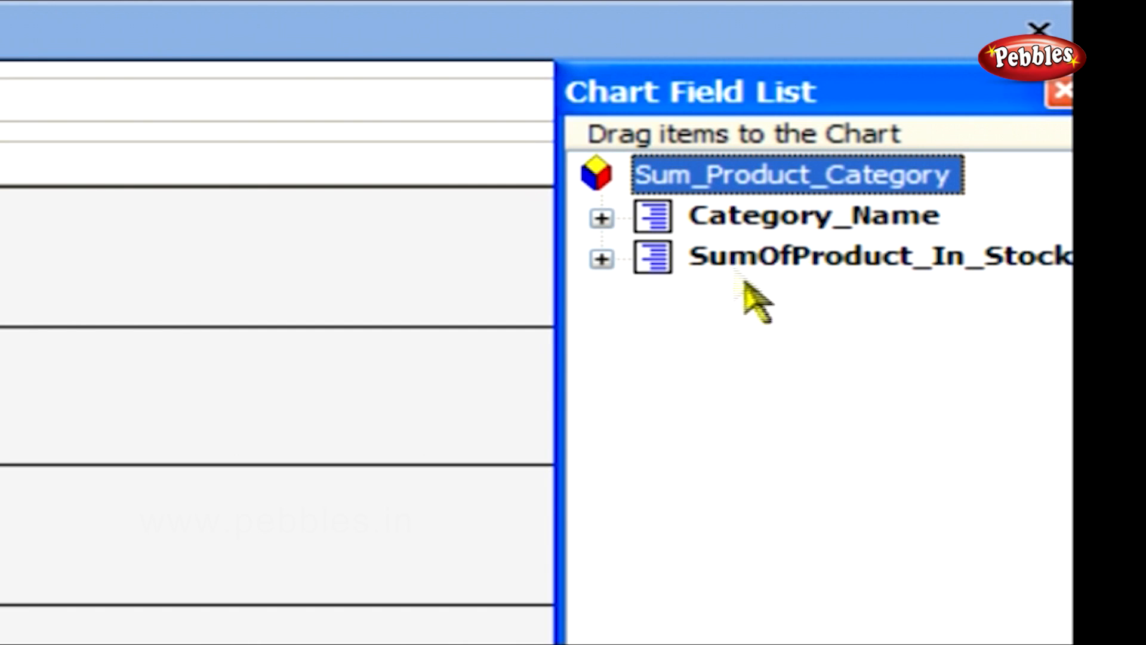
pyautogui.click(715, 218)
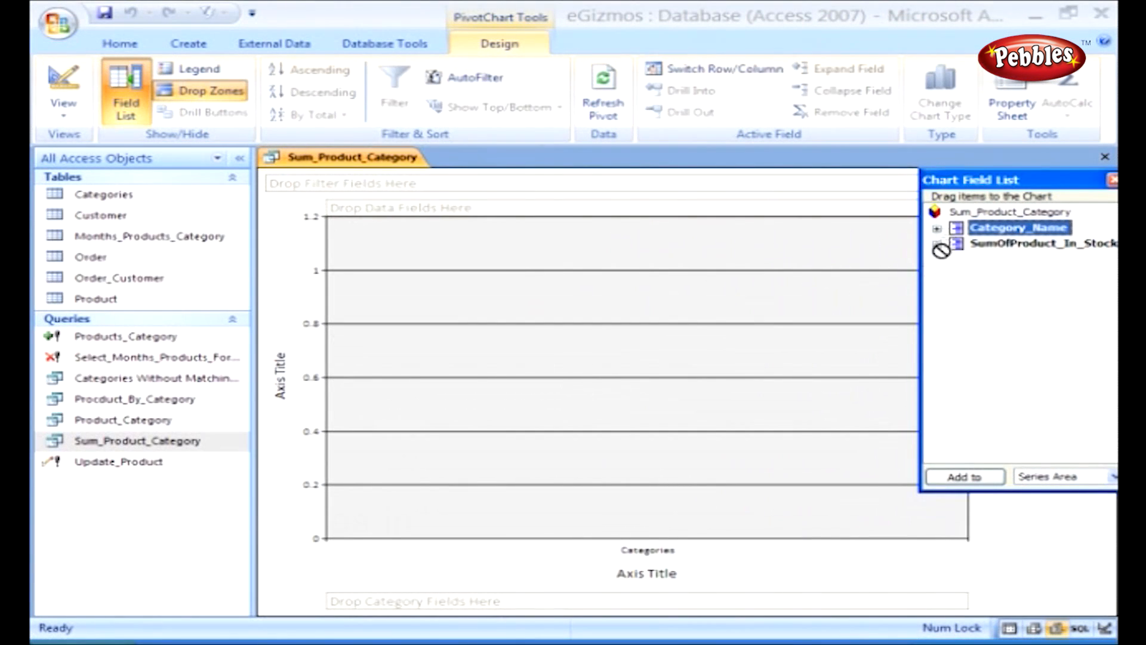
pyautogui.moveTo(734, 219); pyautogui.dragTo(770, 597)
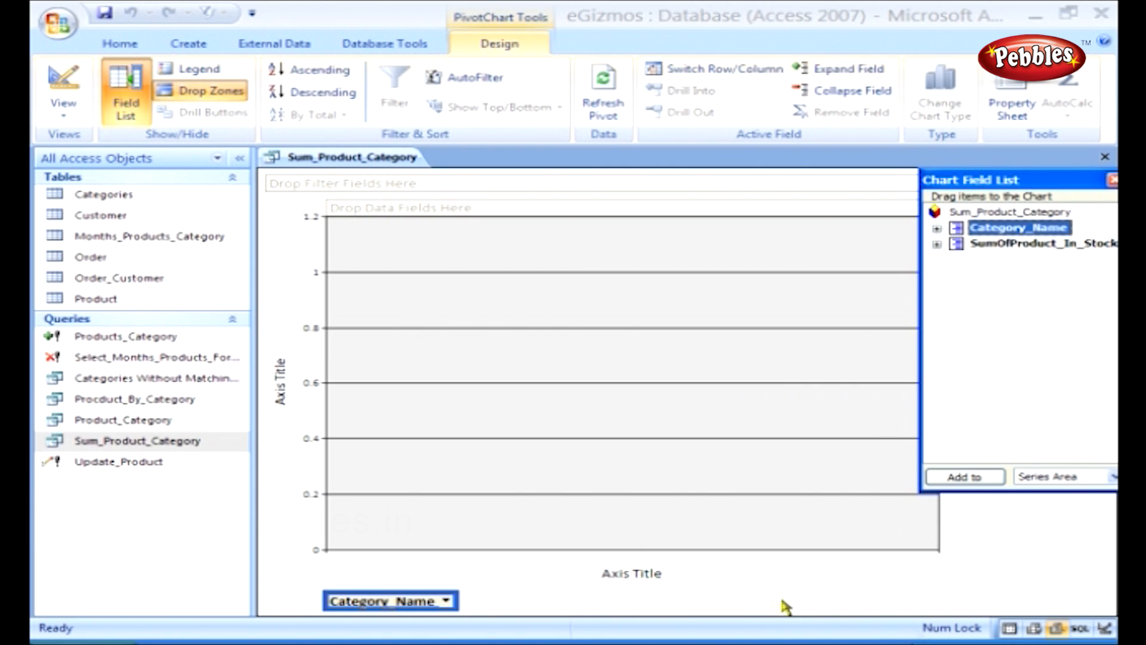
pyautogui.click(1010, 245)
pyautogui.moveTo(957, 250); pyautogui.dragTo(755, 341)
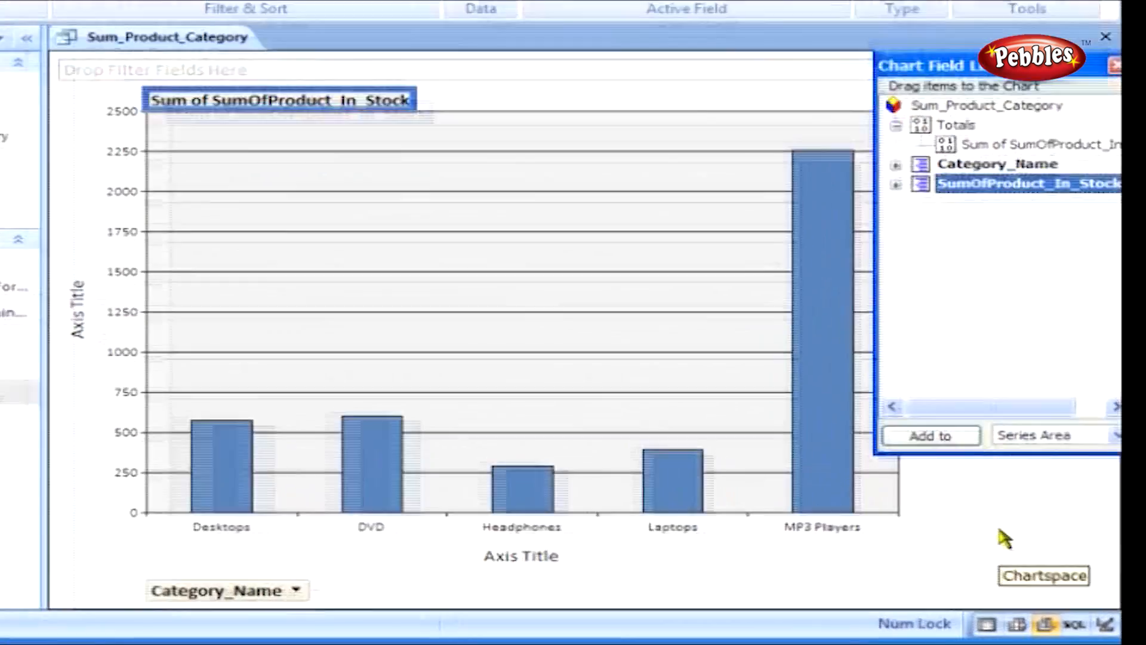
# Step: Set the caption of the chart's Category Axis 1 Title to Categories in the chart properties
pyautogui.rightClick(1004, 538)
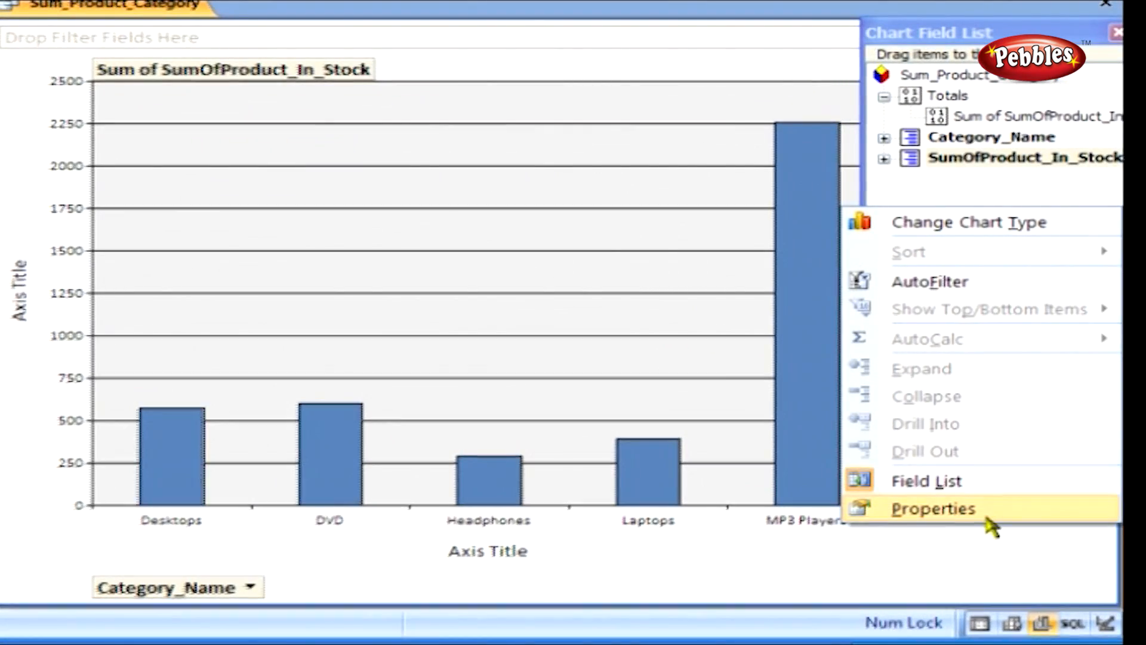
pyautogui.click(1001, 530)
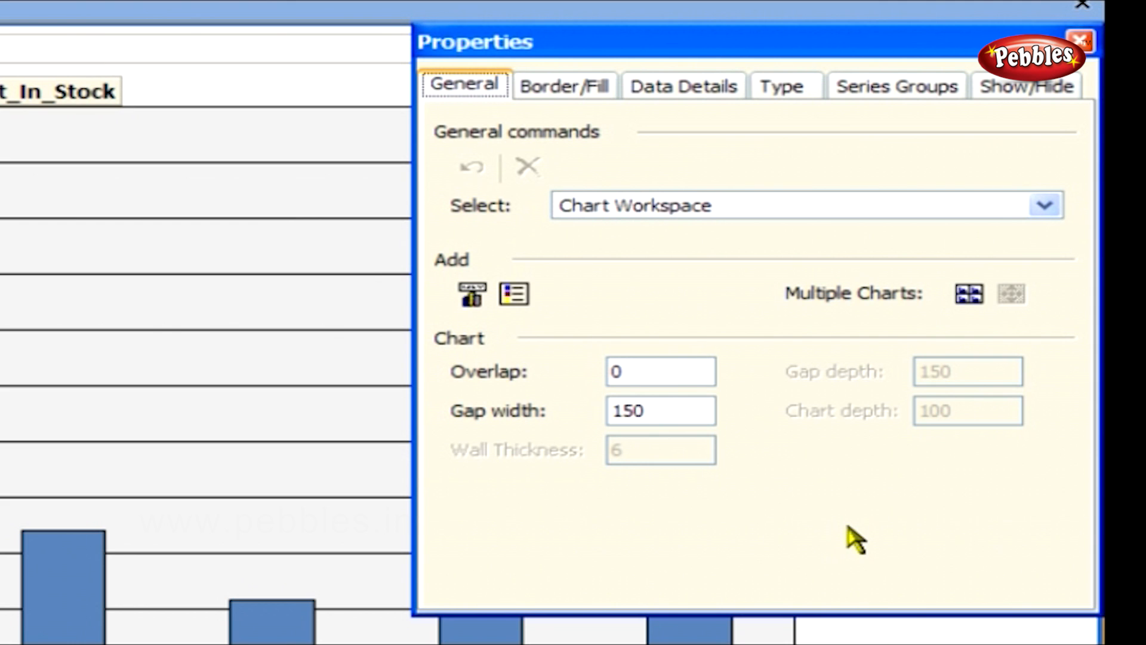
pyautogui.click(723, 209)
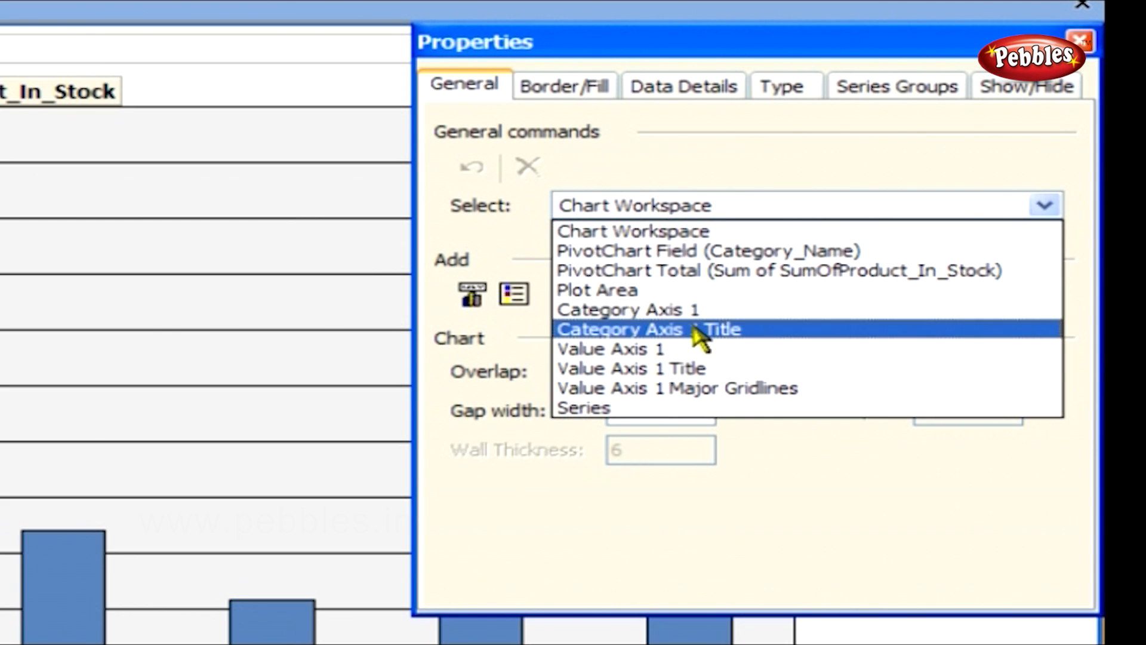
pyautogui.click(699, 332)
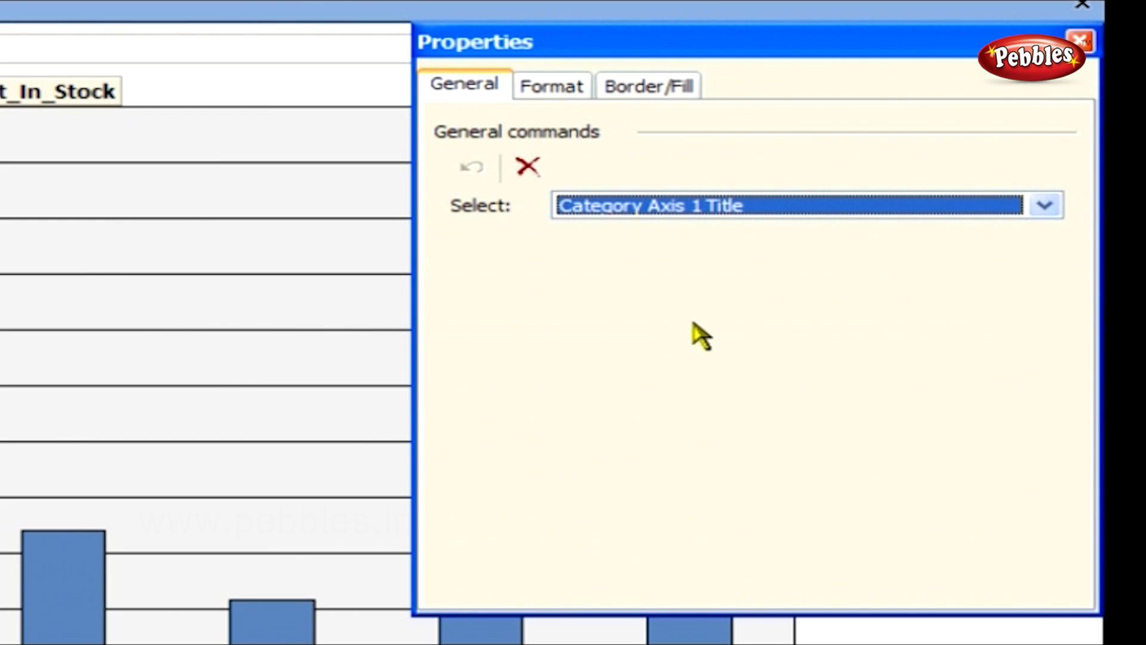
pyautogui.click(530, 96)
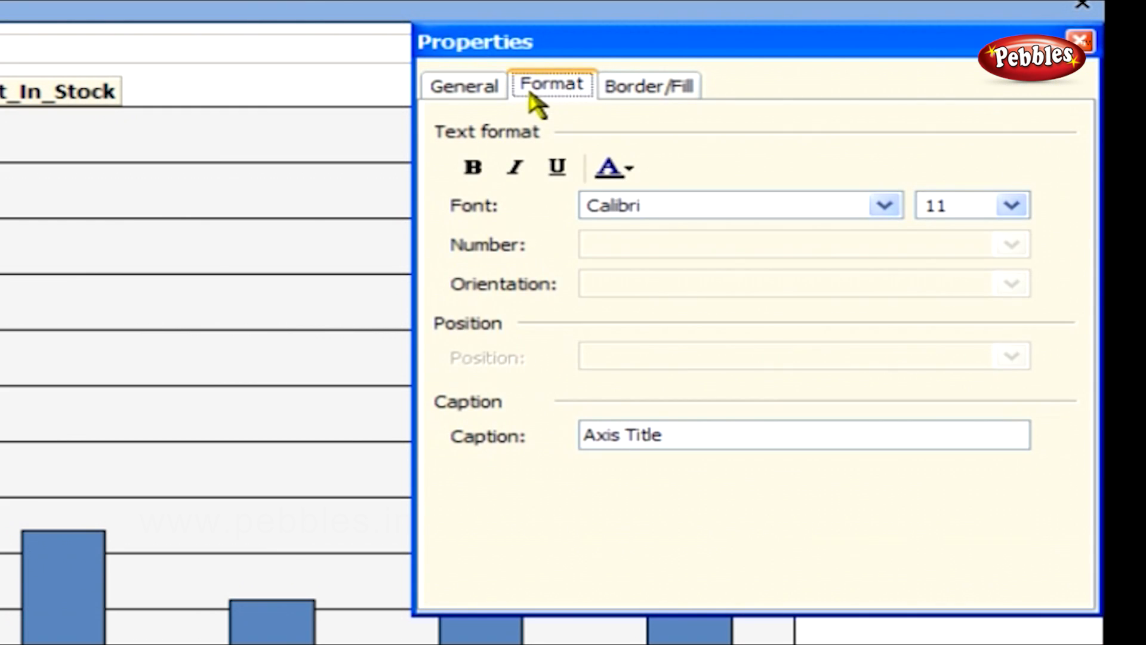
pyautogui.moveTo(670, 432); pyautogui.dragTo(545, 435)
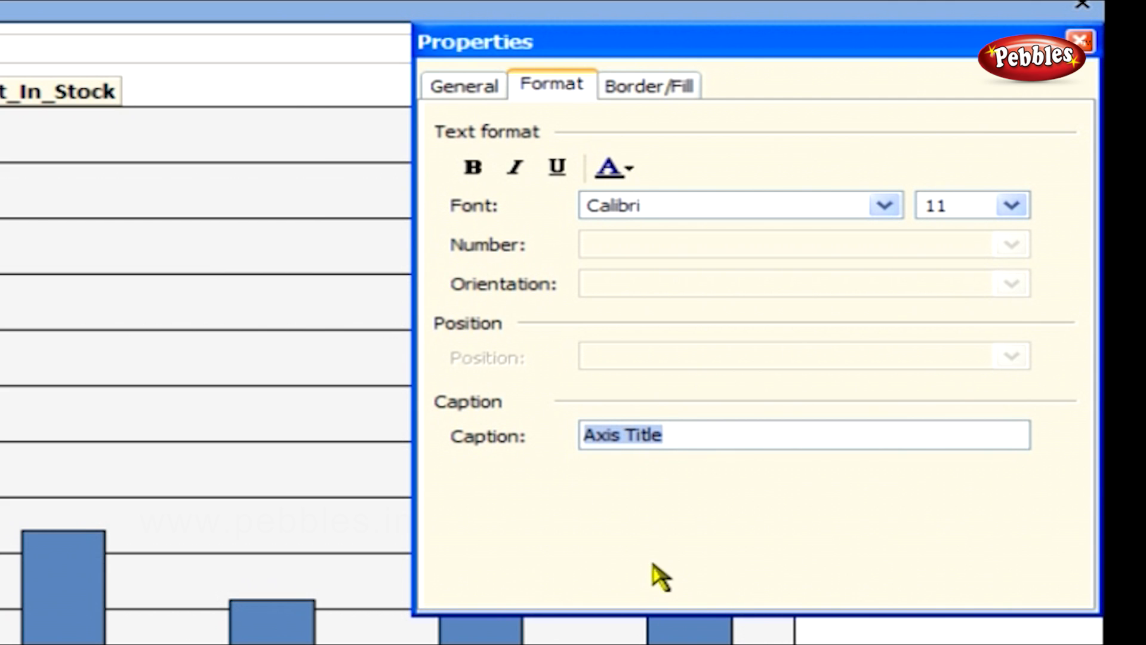
pyautogui.write('Cateo')
pyautogui.press('BackSpace')
pyautogui.write('gories')
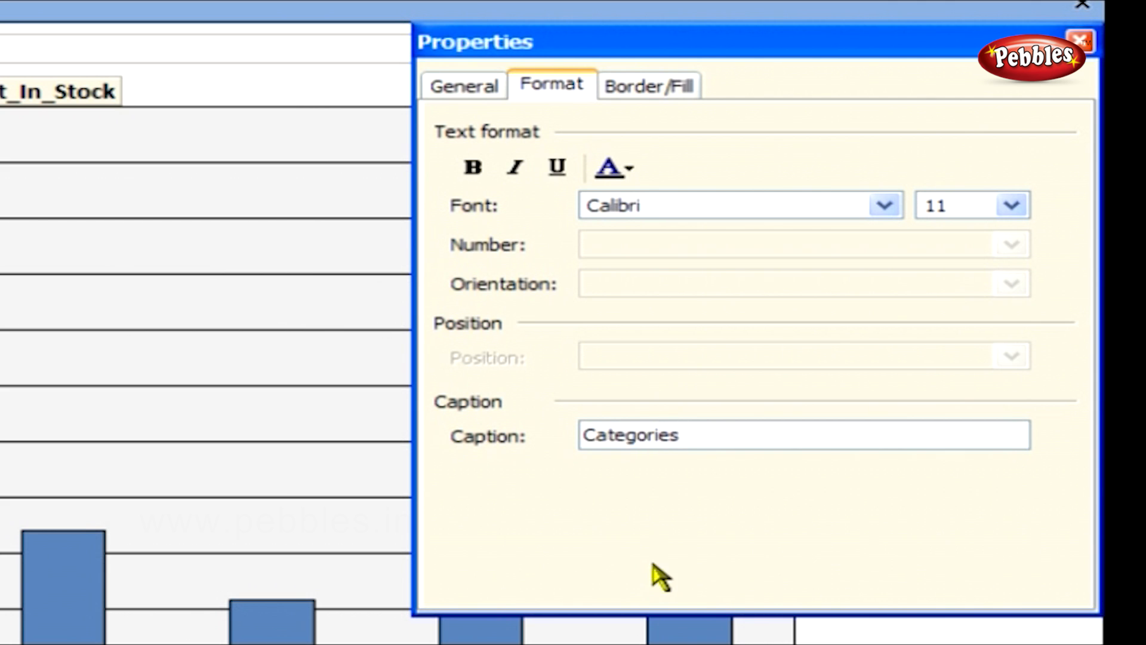
# Step: Set the caption of the chart's Value Axis 1 Title to Product Total, closing the chart properties and the field list
pyautogui.click(461, 97)
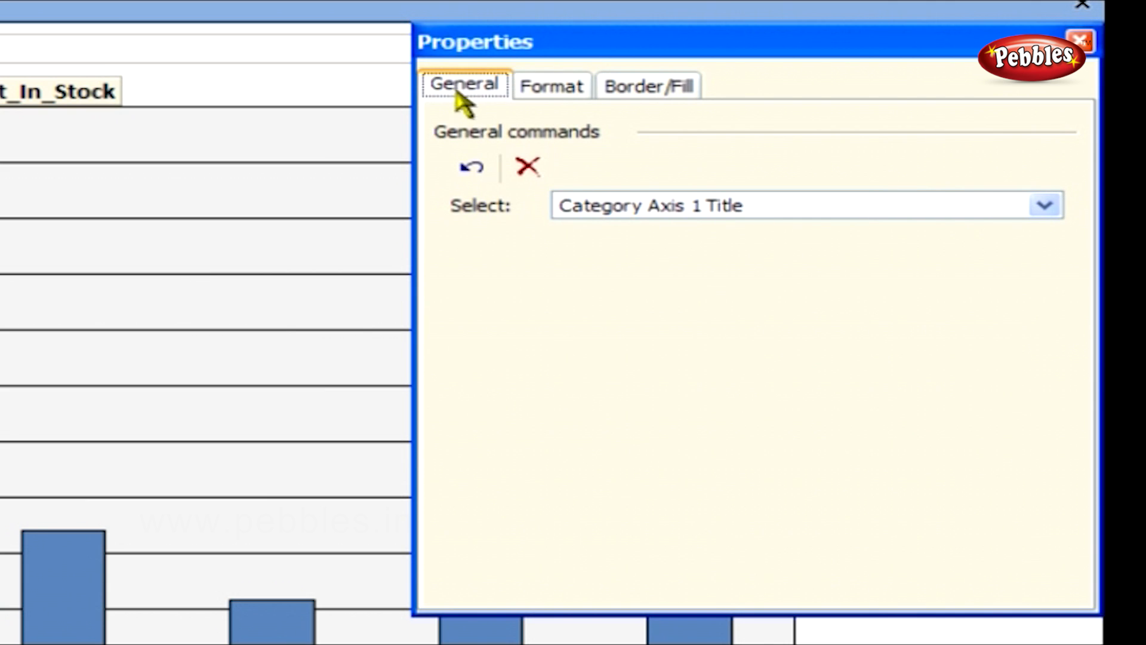
pyautogui.click(626, 208)
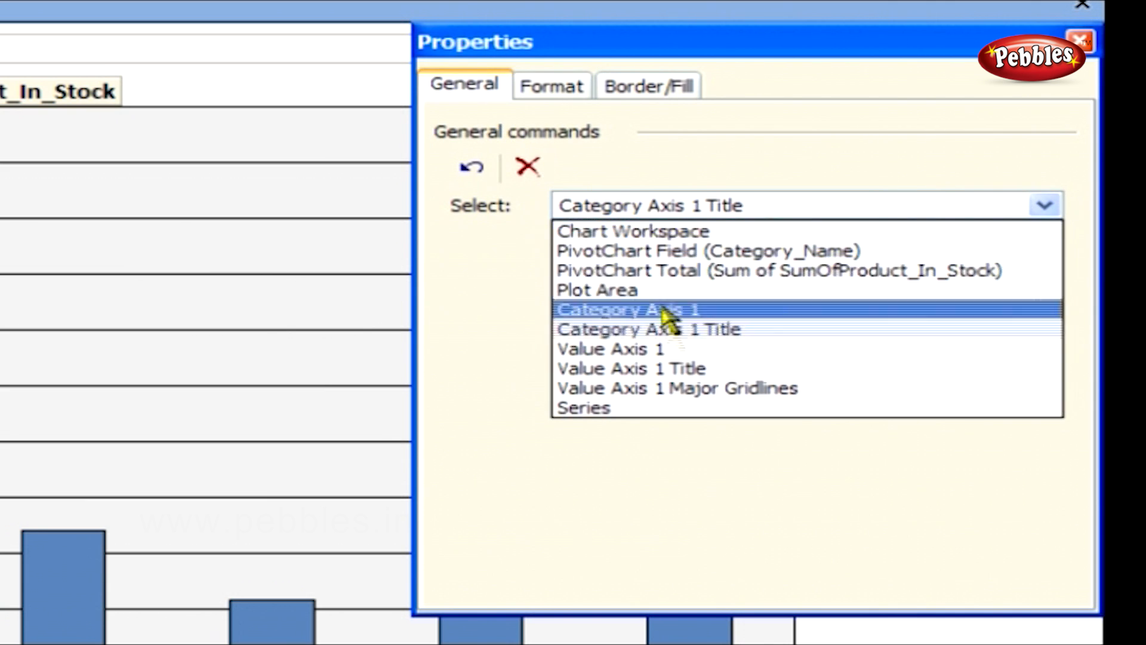
pyautogui.click(678, 369)
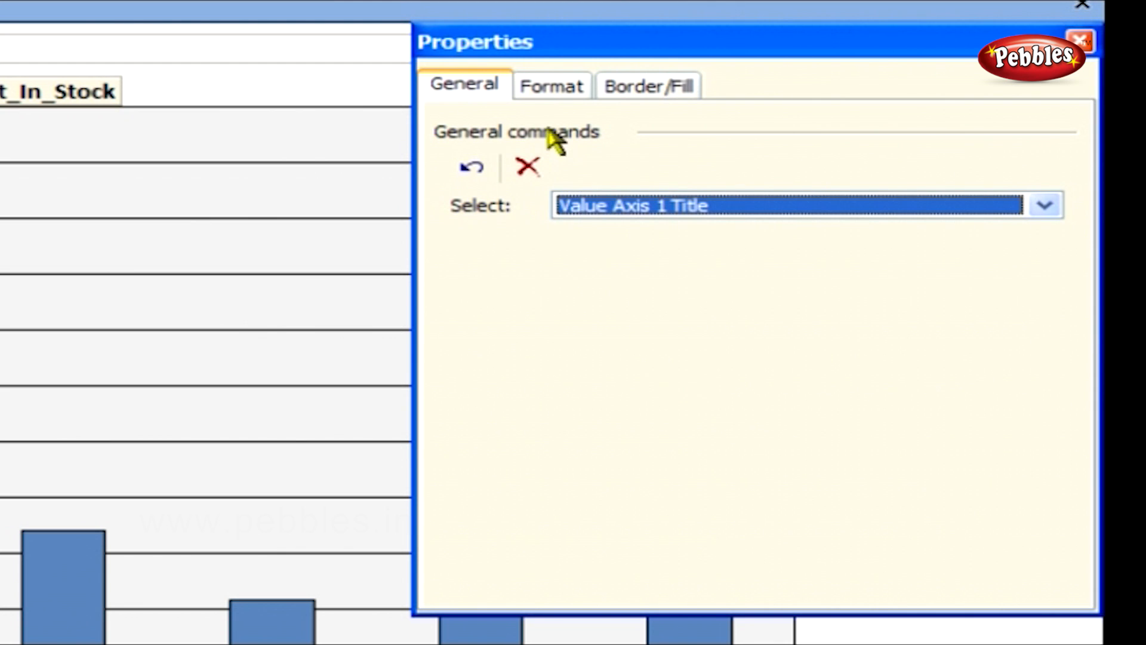
pyautogui.click(549, 91)
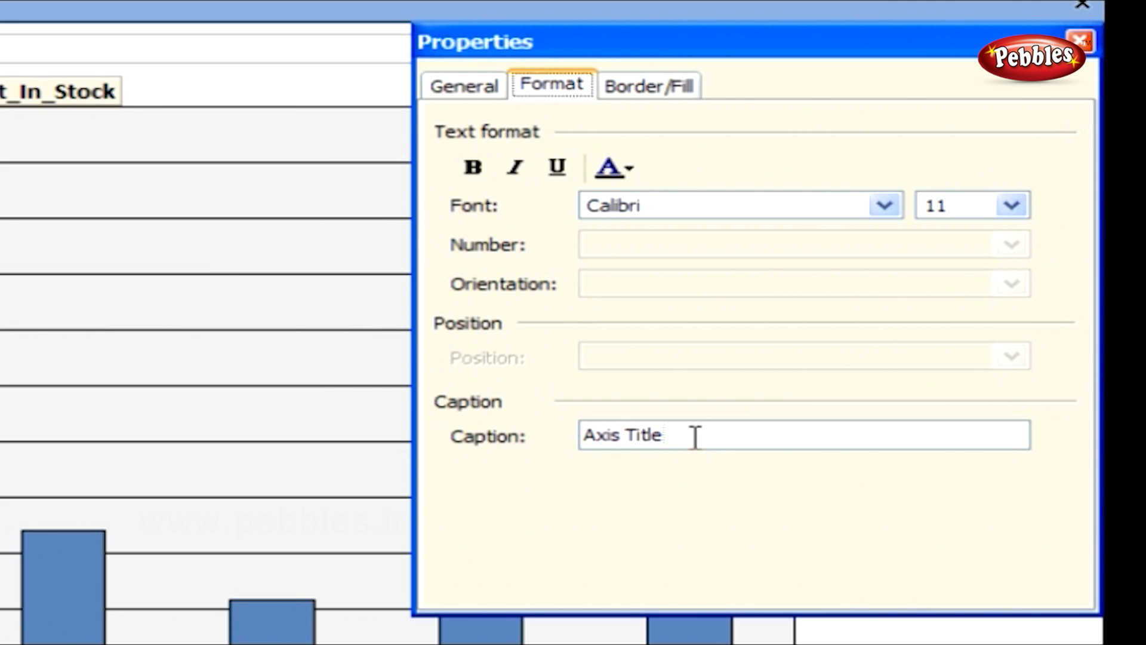
pyautogui.moveTo(695, 435); pyautogui.dragTo(545, 435)
pyautogui.write('P')
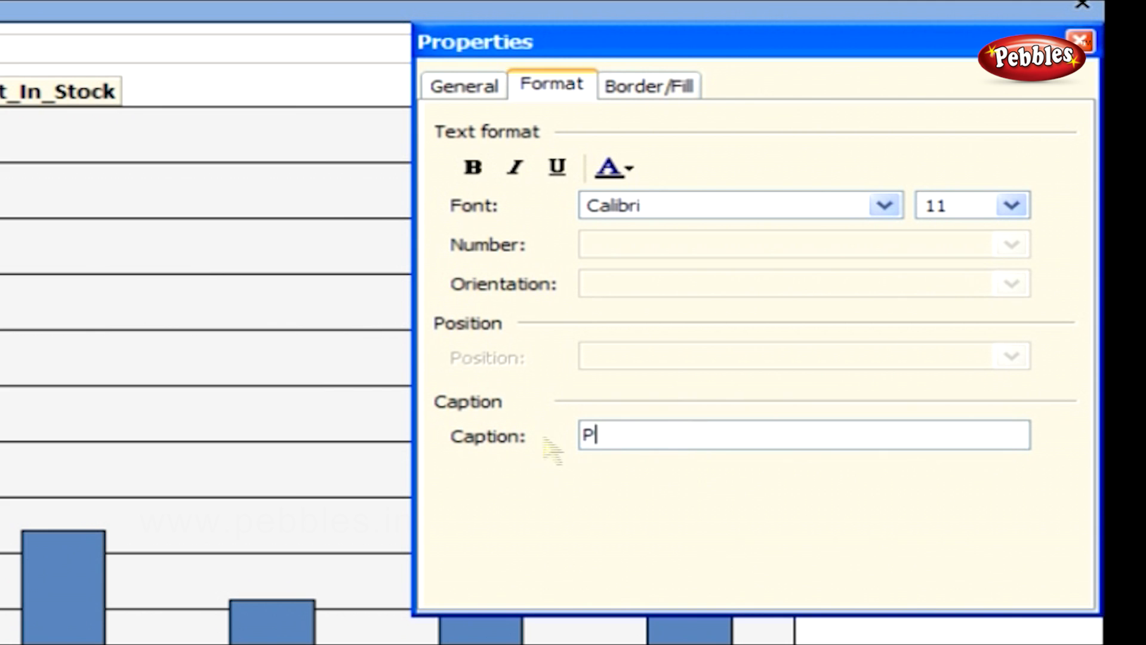
pyautogui.write('roduct Total')
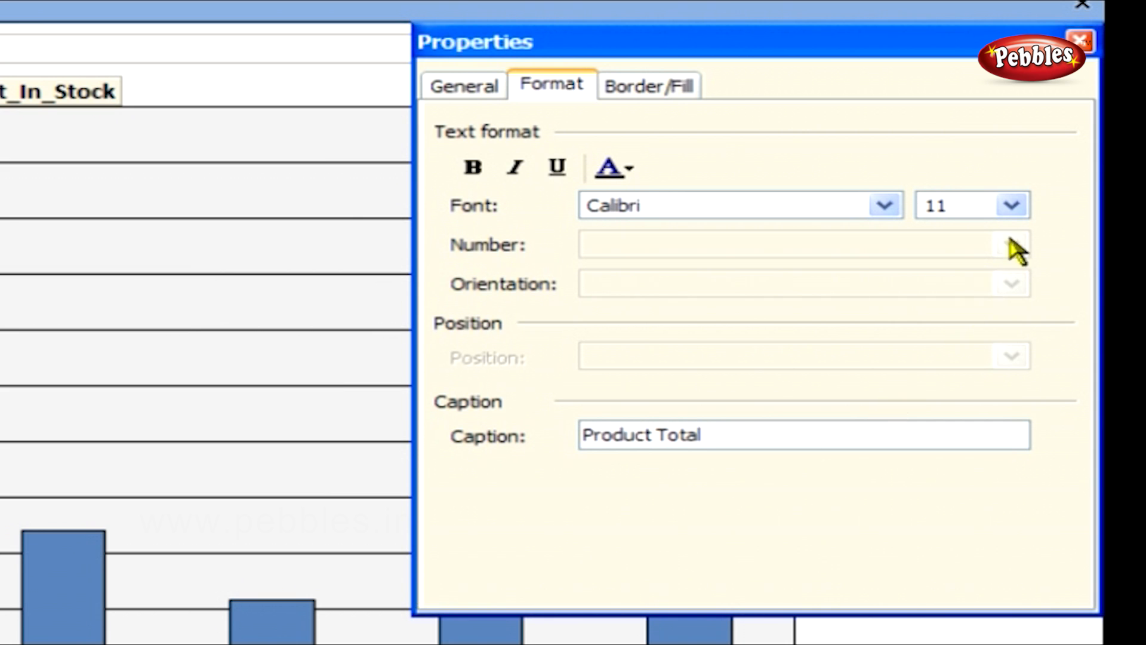
pyautogui.click(1087, 44)
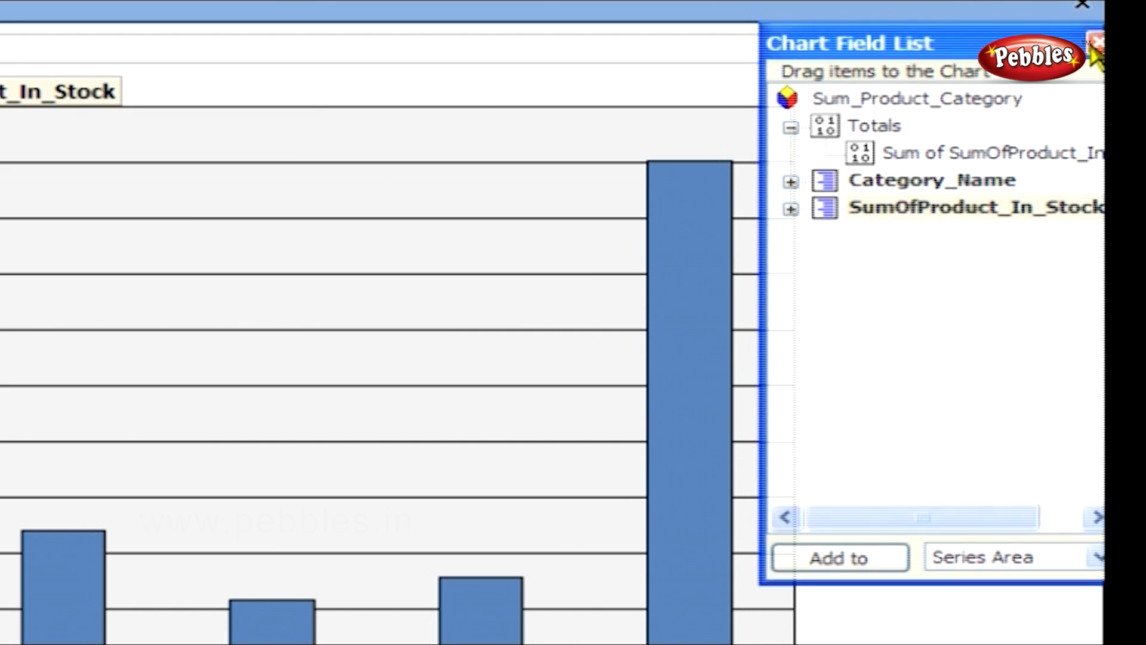
pyautogui.click(1094, 44)
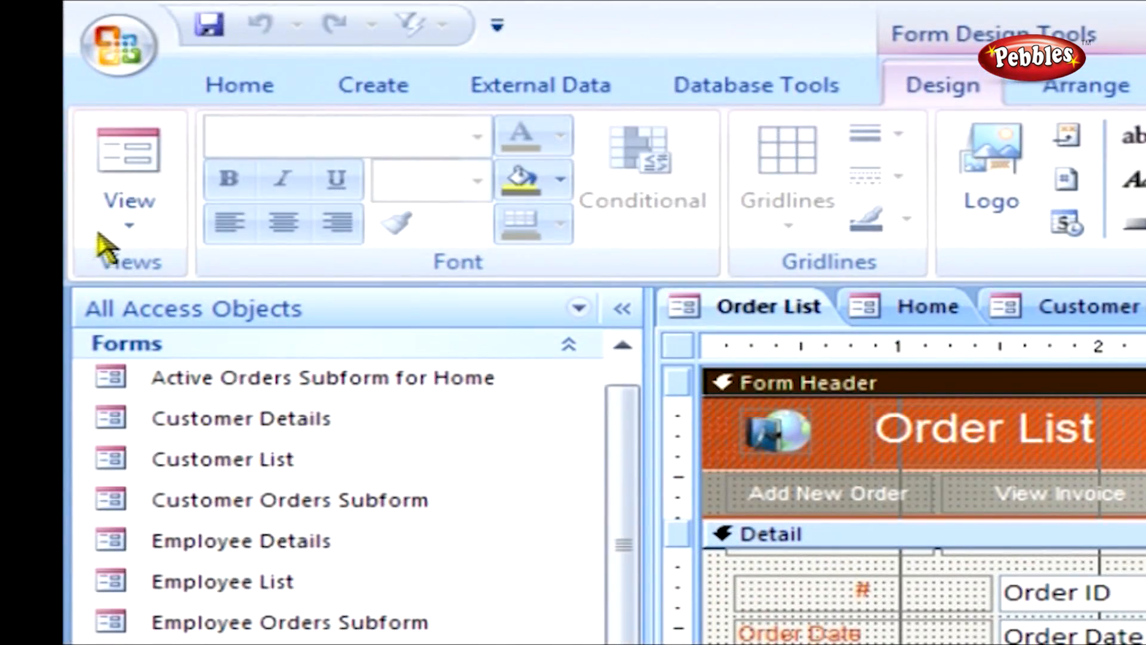
# Step: Switch the Order List form from Design View to Form View
pyautogui.click(140, 236)
pyautogui.click(173, 291)
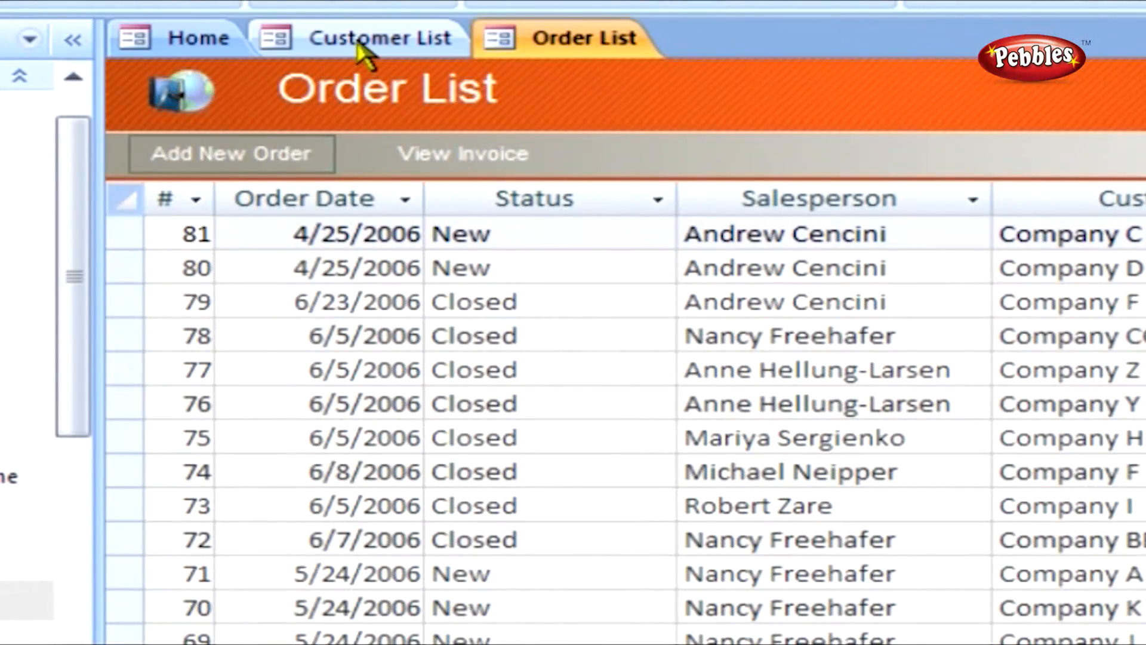
# Step: Examine the Home form in Design View together with its Inventory to Reorder subform
pyautogui.click(214, 43)
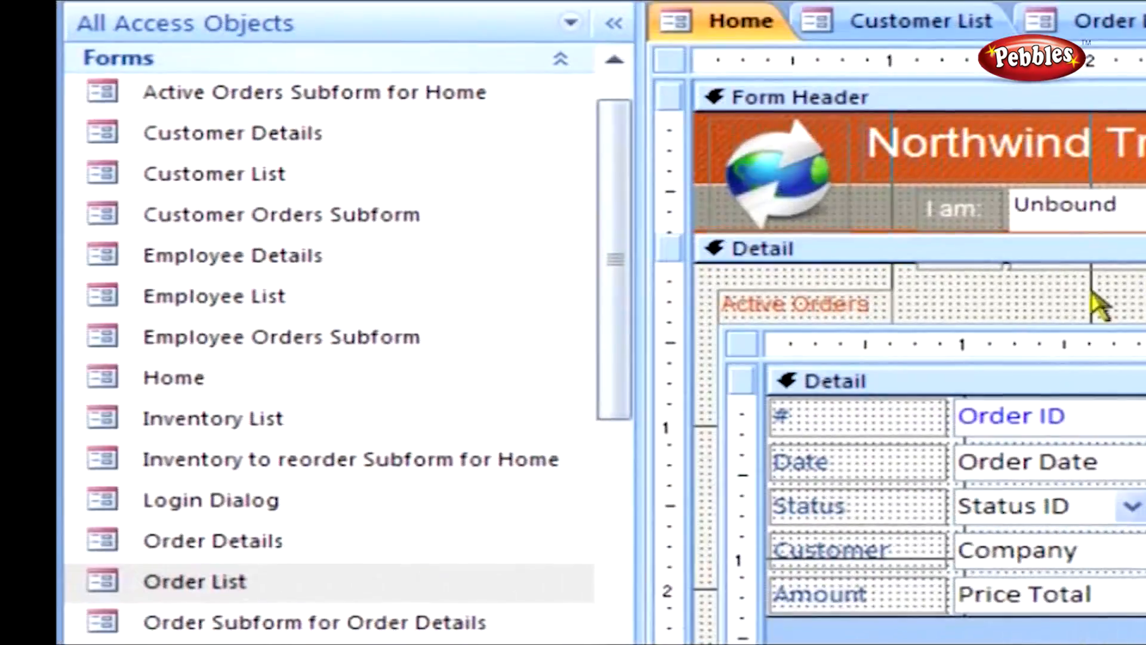
pyautogui.click(216, 387)
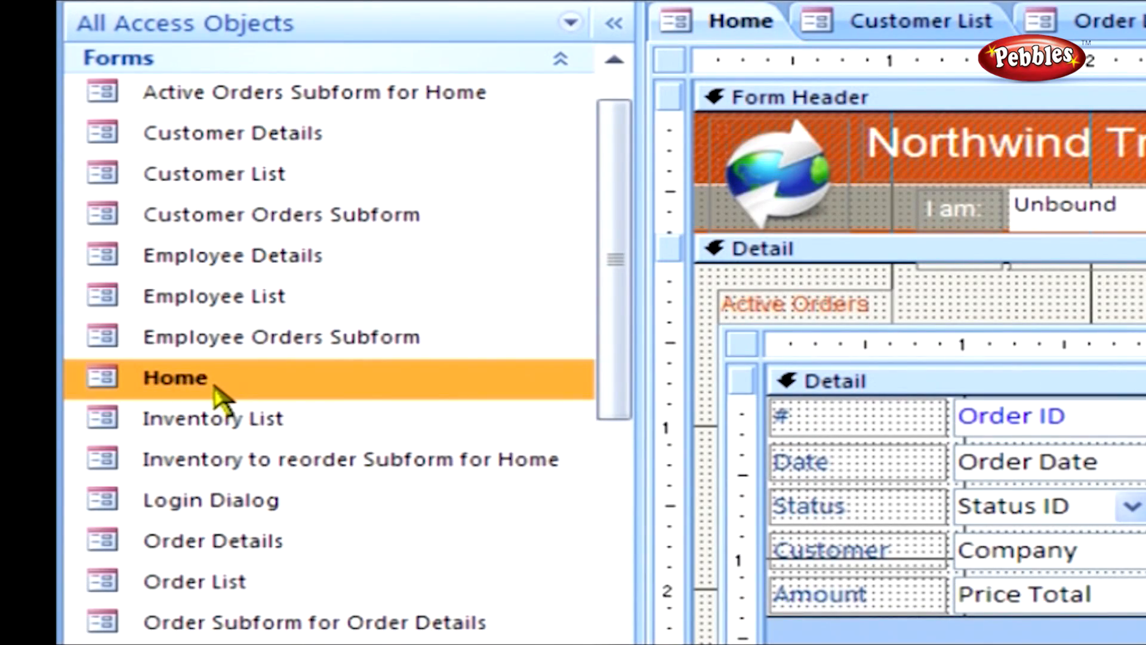
pyautogui.click(266, 463)
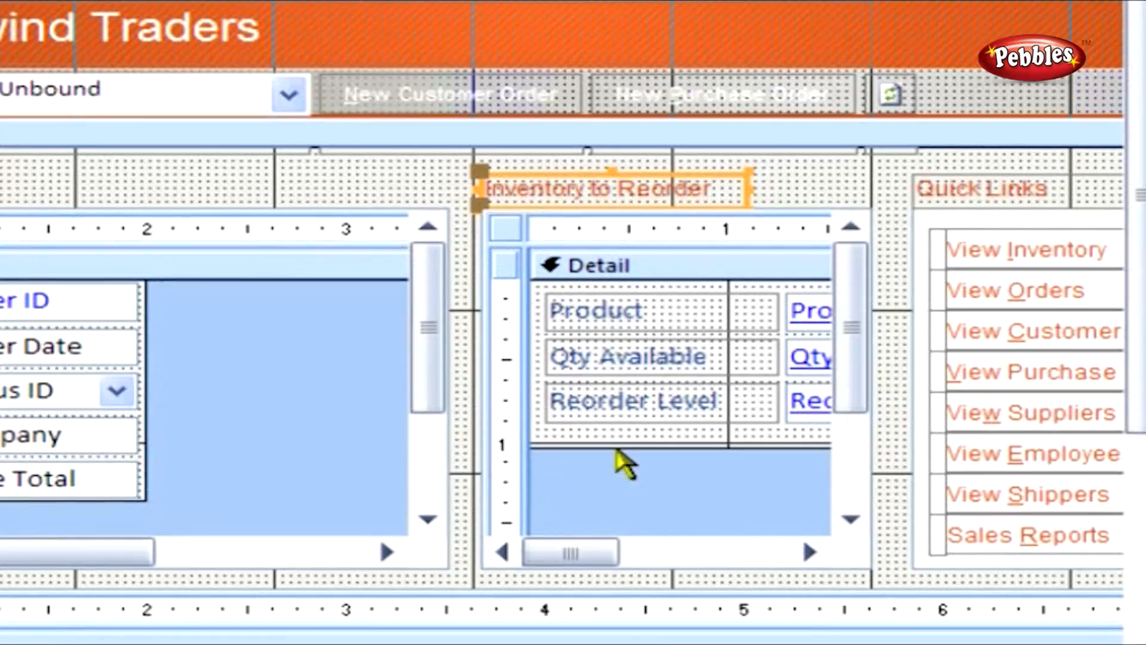
pyautogui.click(626, 474)
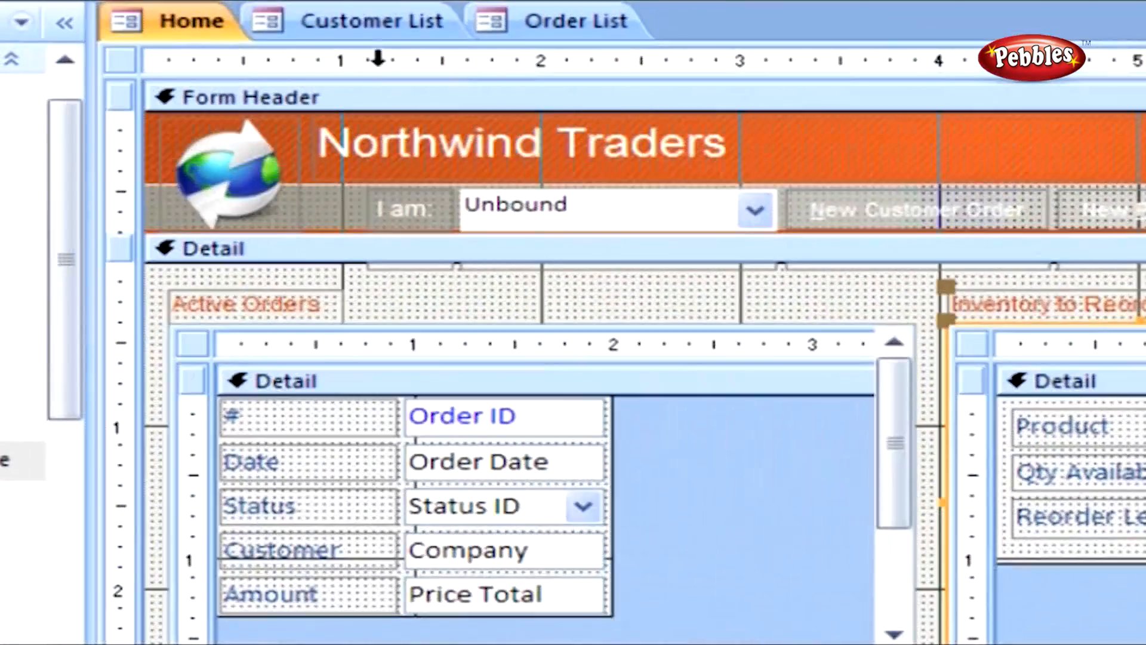
# Step: Examine the Form Header, Detail and Form Footer sections of the Customer List form in Design View
pyautogui.click(371, 24)
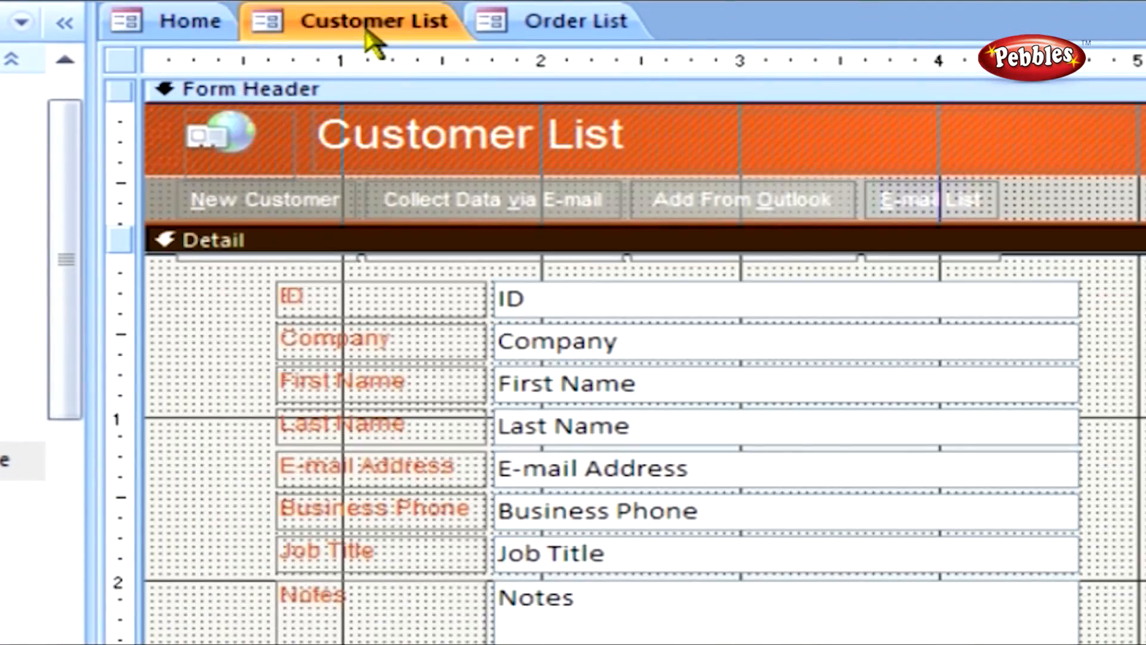
pyautogui.click(352, 99)
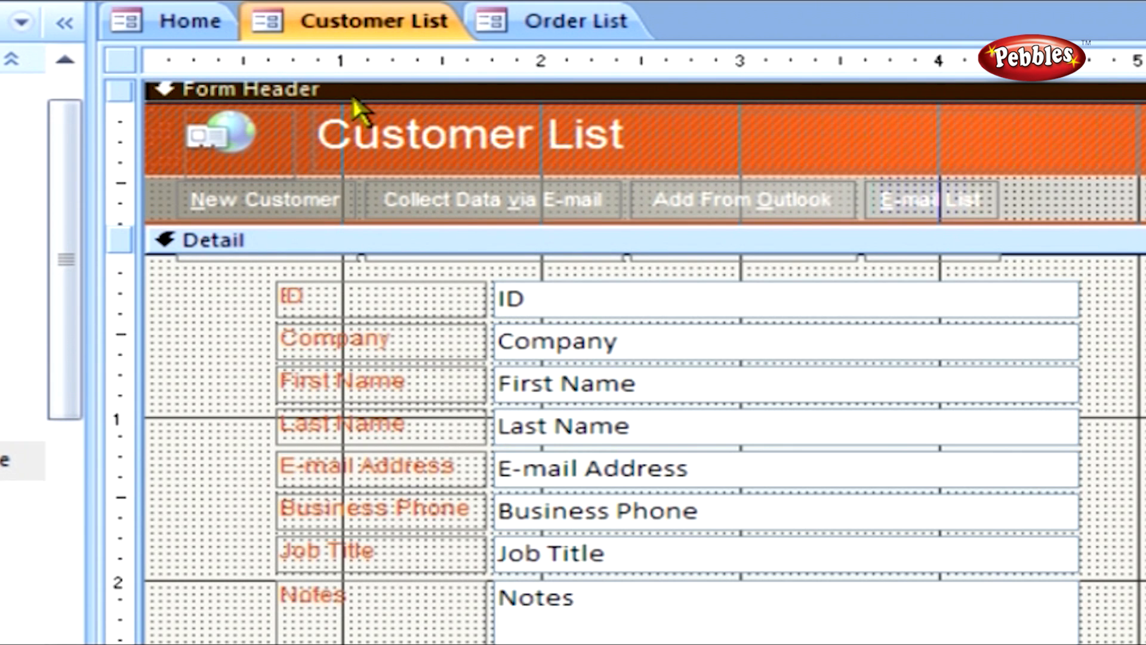
pyautogui.click(788, 156)
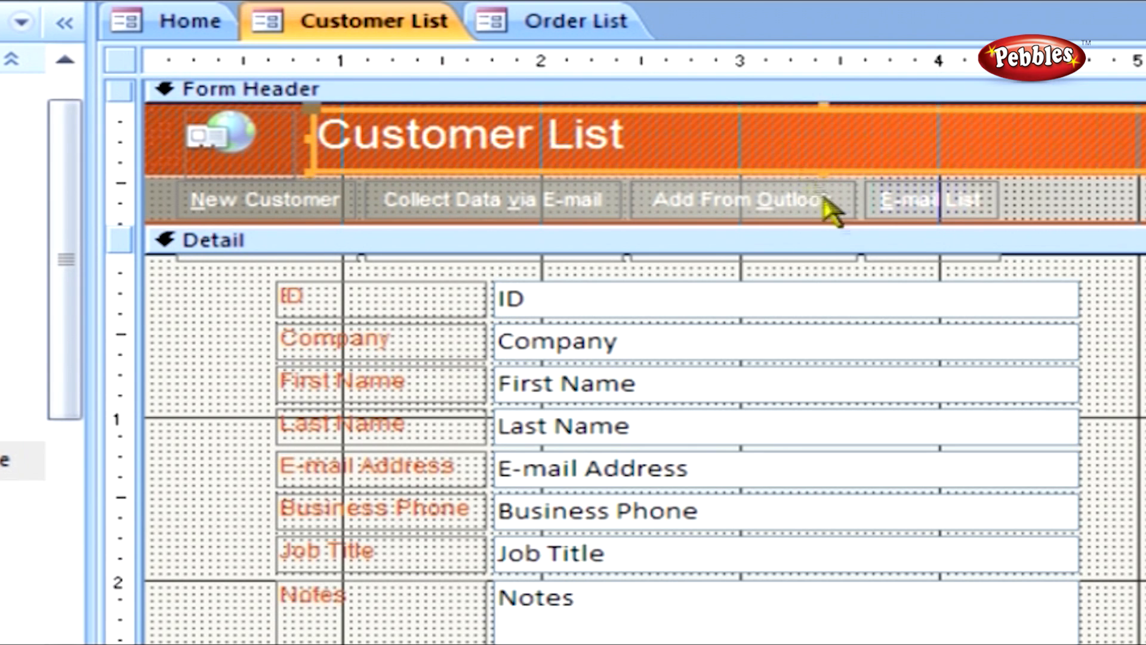
pyautogui.click(838, 242)
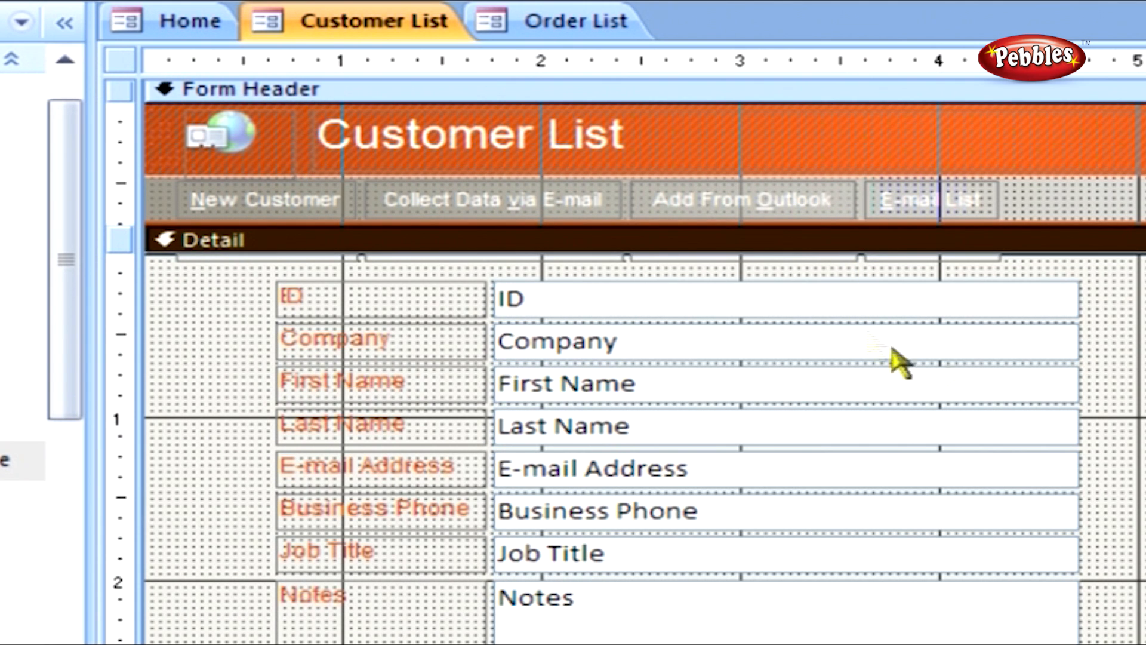
pyautogui.scroll(-3, 644, 358)
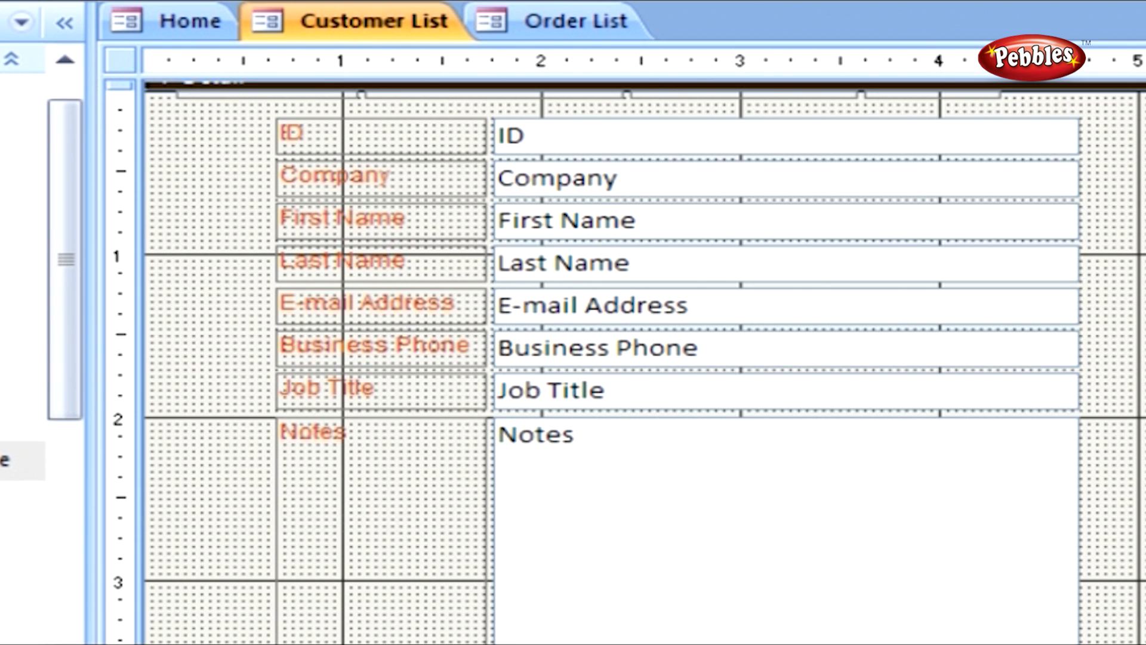
pyautogui.click(377, 215)
pyautogui.click(394, 259)
pyautogui.click(409, 318)
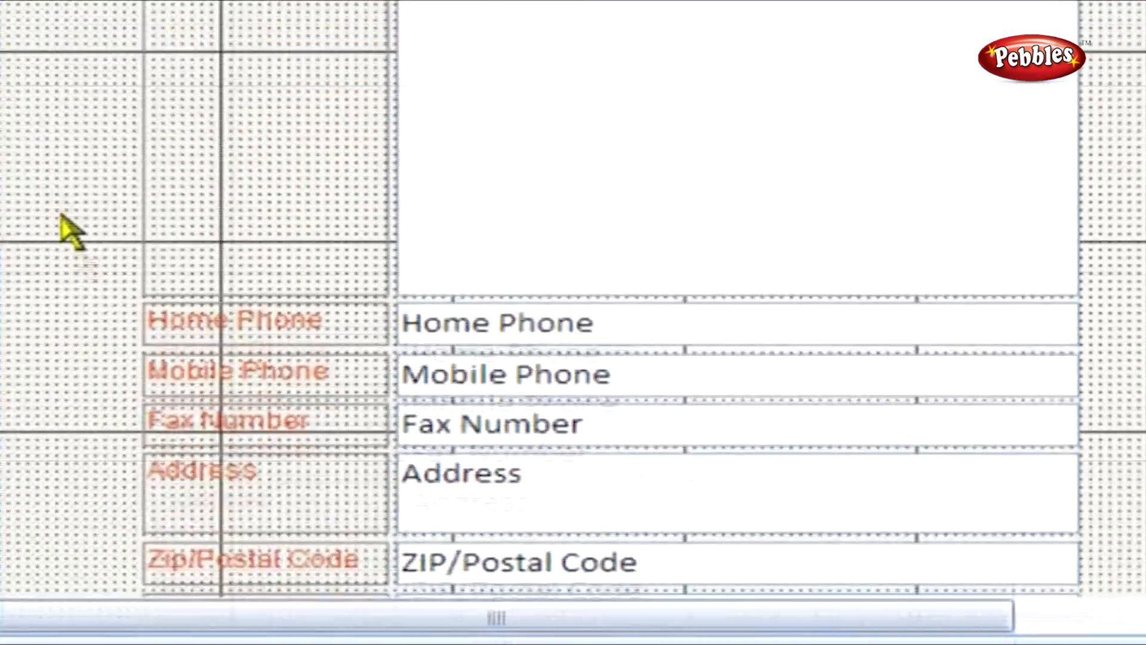
pyautogui.scroll(-3, 206, 567)
pyautogui.scroll(-3, 45, 179)
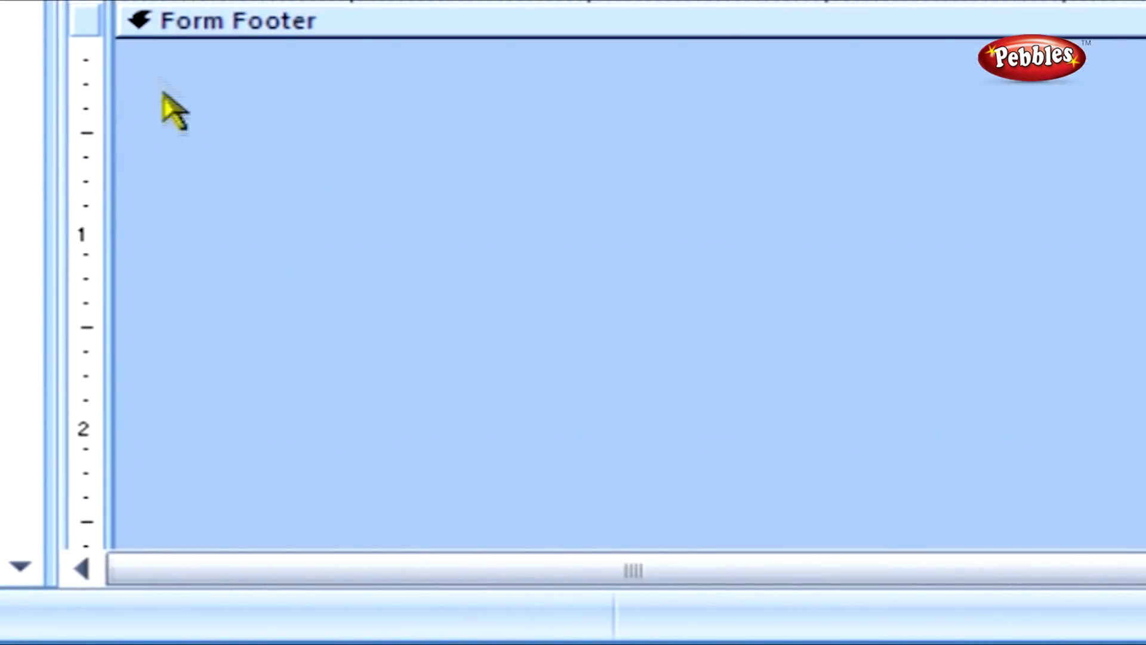
pyautogui.click(158, 32)
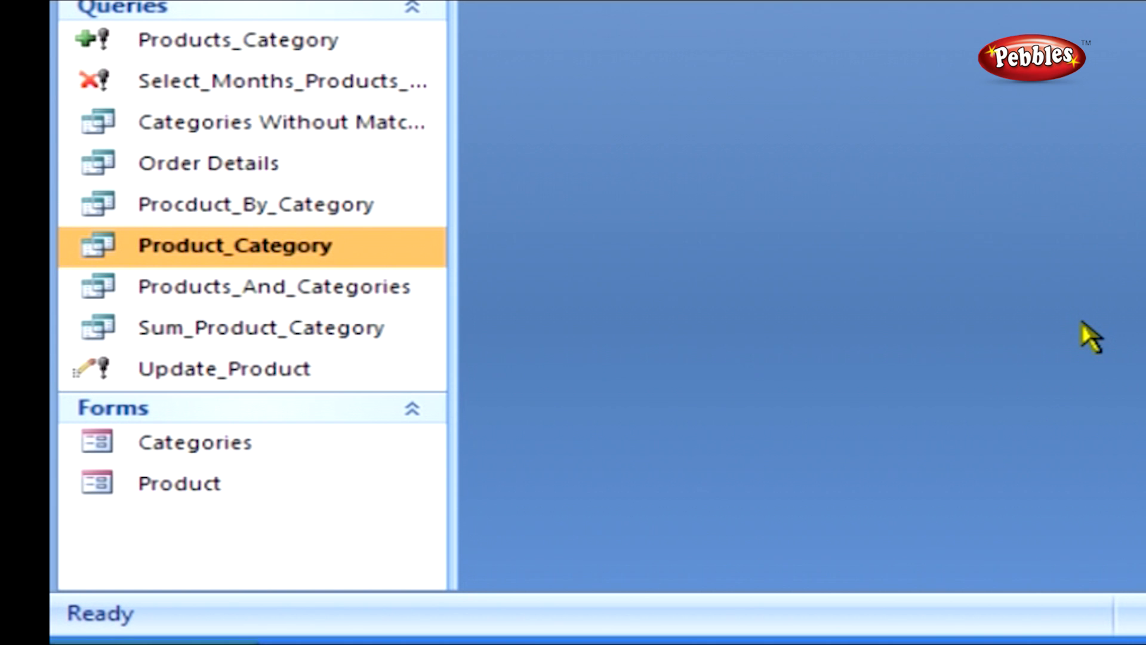
# Step: Start the Form Wizard with the Products_And_Categories query as the record source
pyautogui.click(365, 297)
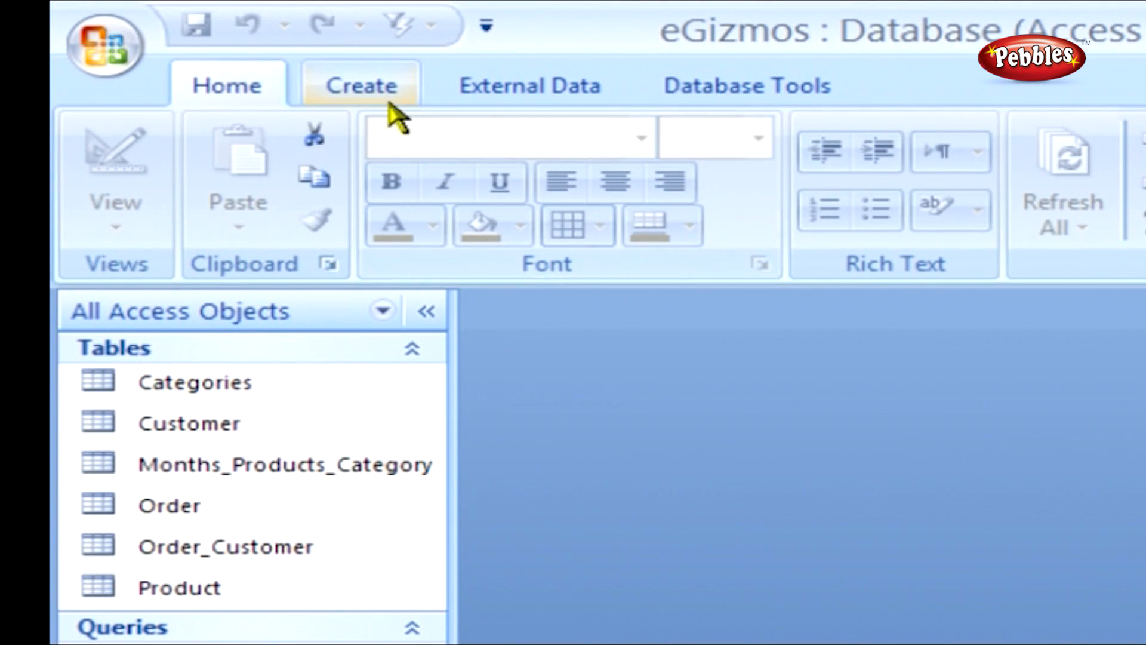
pyautogui.click(389, 101)
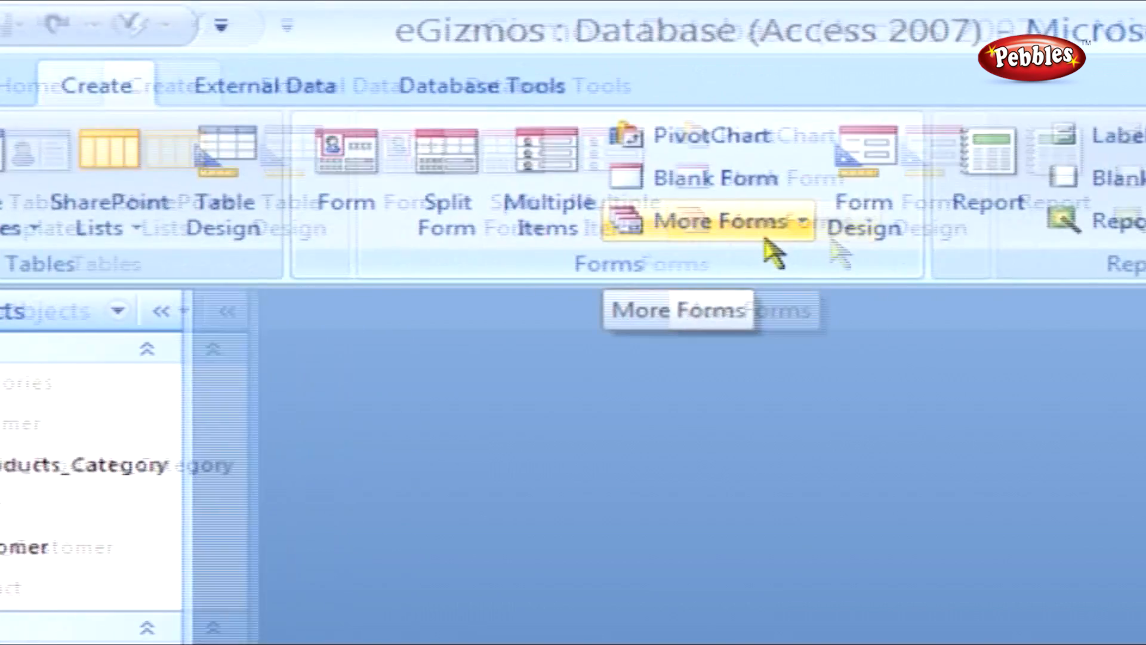
pyautogui.click(767, 236)
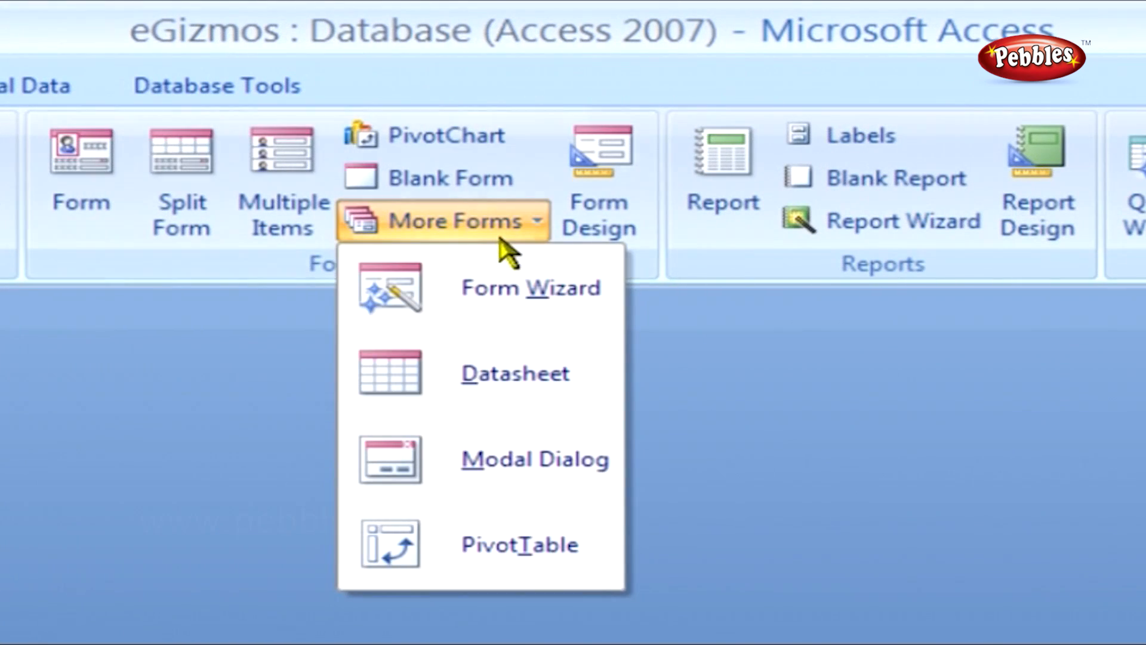
pyautogui.click(536, 295)
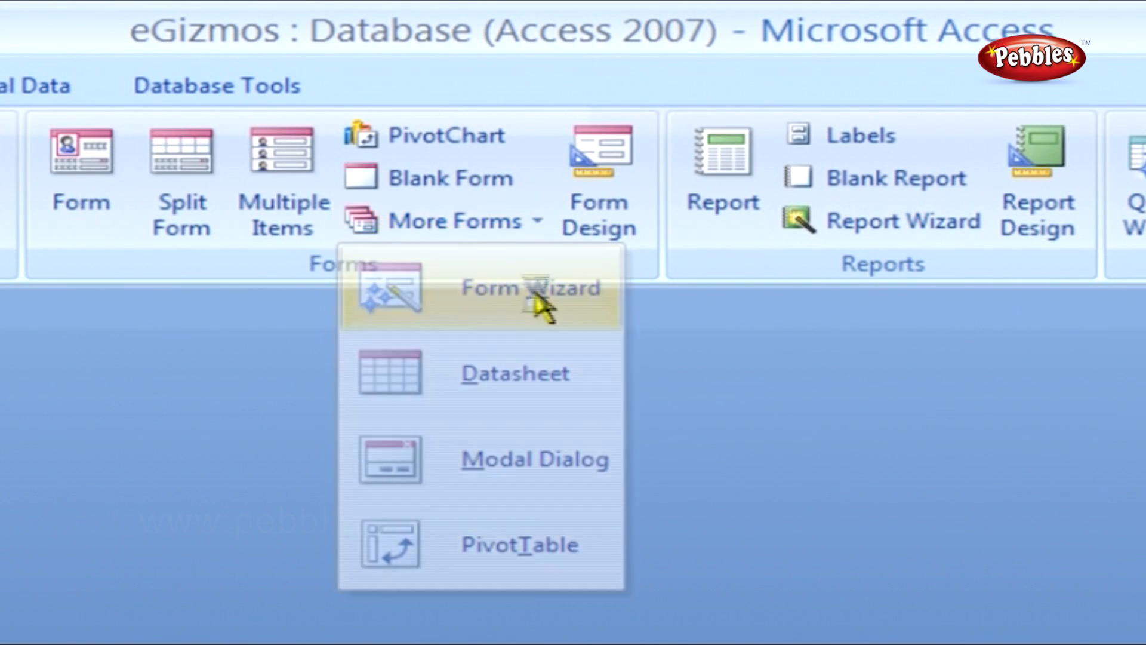
pyautogui.moveTo(522, 234); pyautogui.dragTo(561, 340)
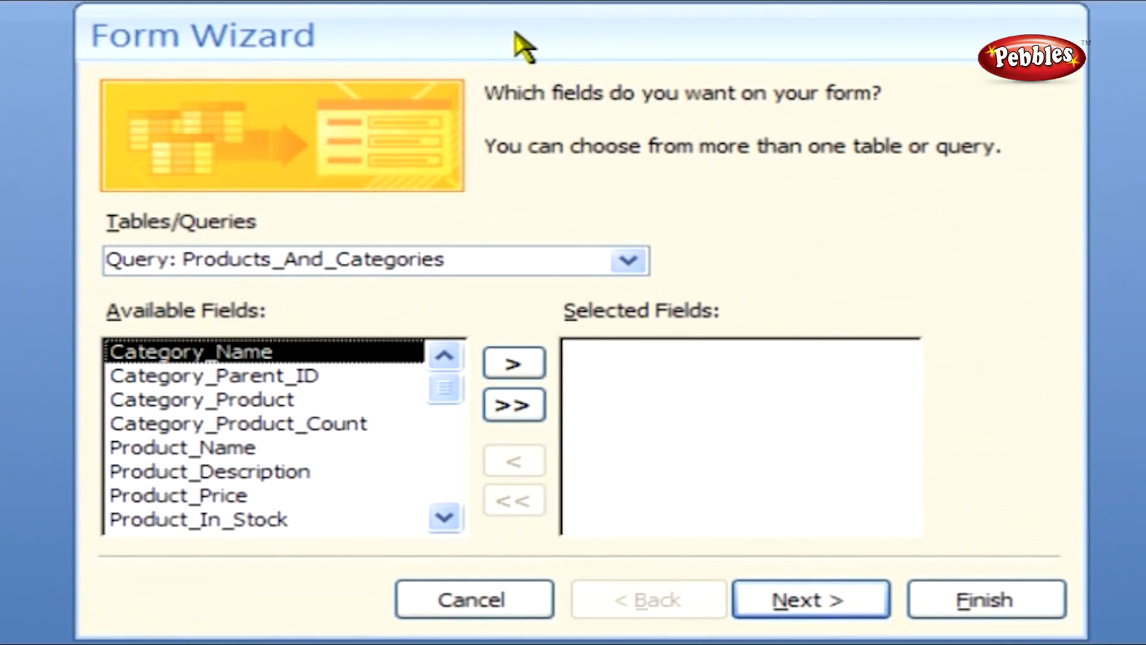
# Step: Include all fields of the query in the form and view the data by Categories as a form with subforms
pyautogui.click(511, 406)
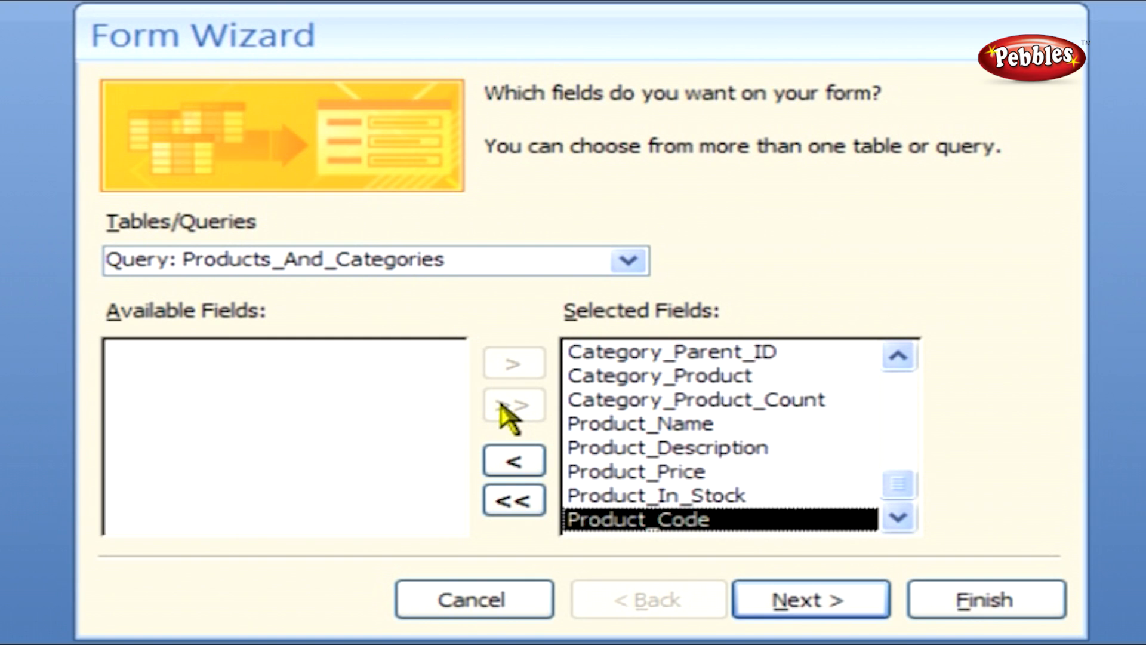
pyautogui.click(770, 604)
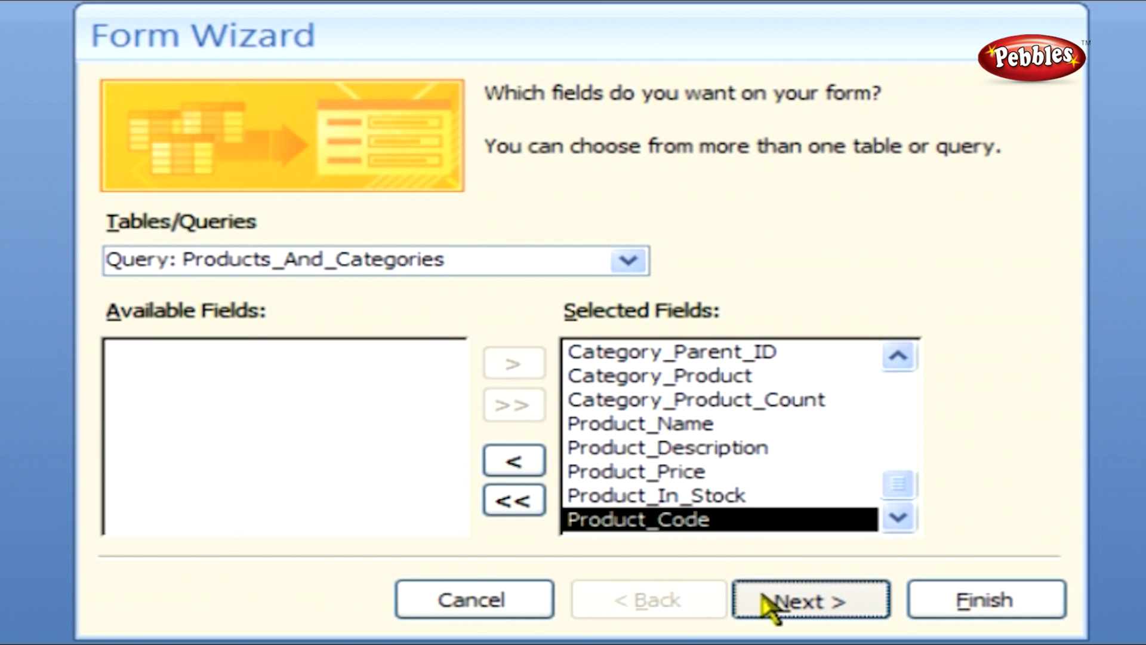
pyautogui.click(770, 603)
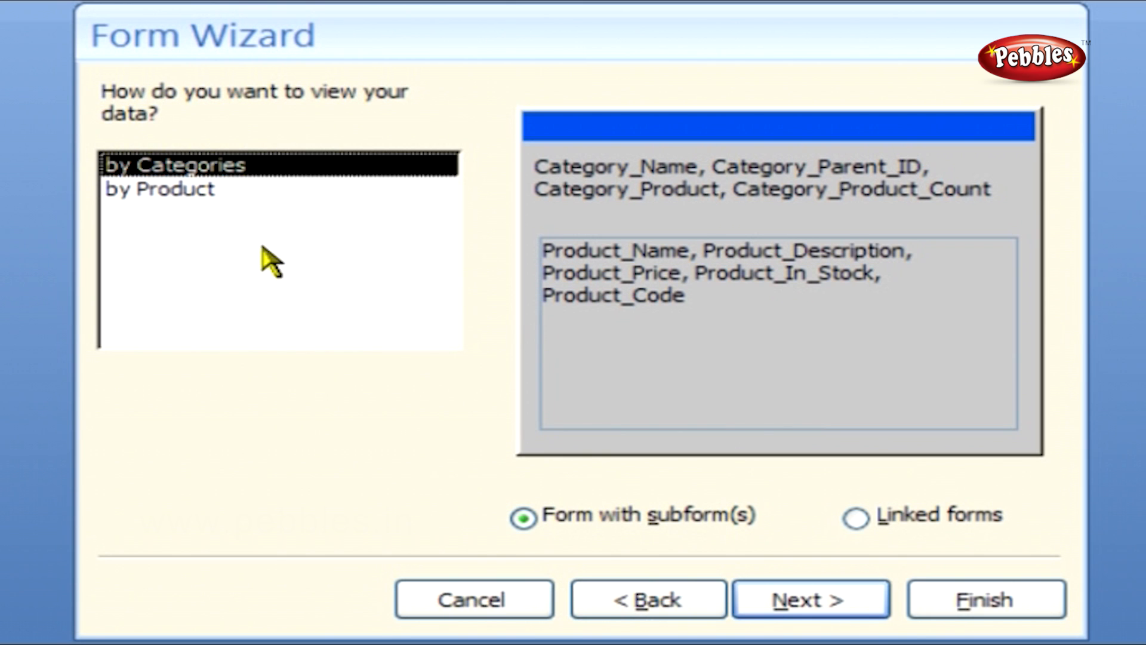
pyautogui.click(205, 193)
pyautogui.click(206, 171)
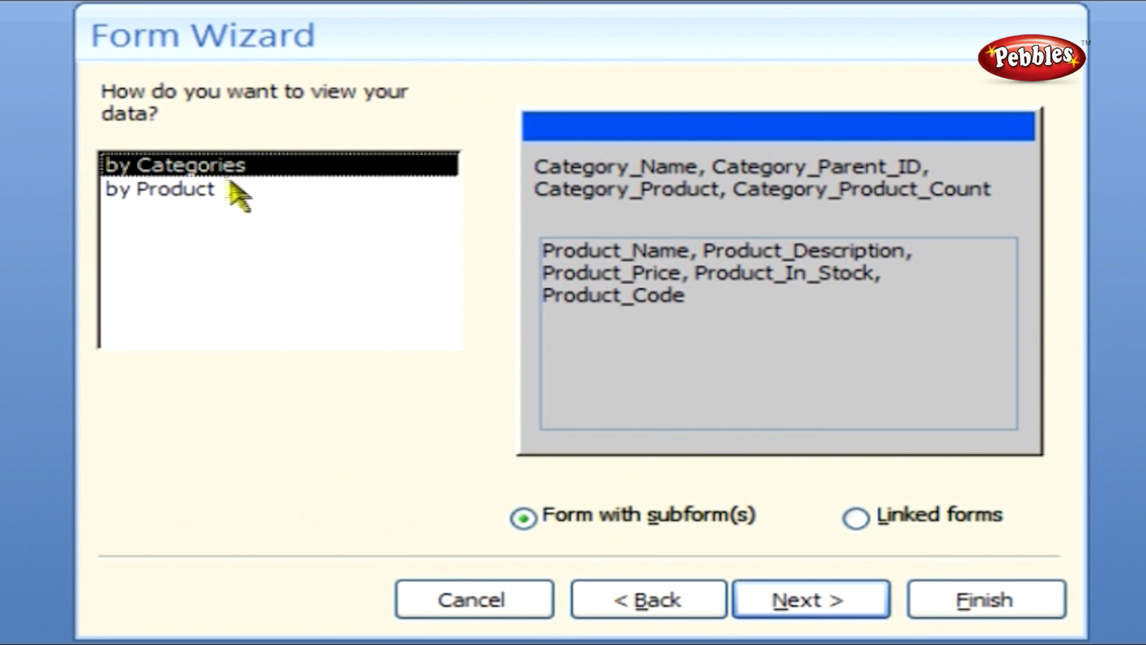
pyautogui.click(847, 604)
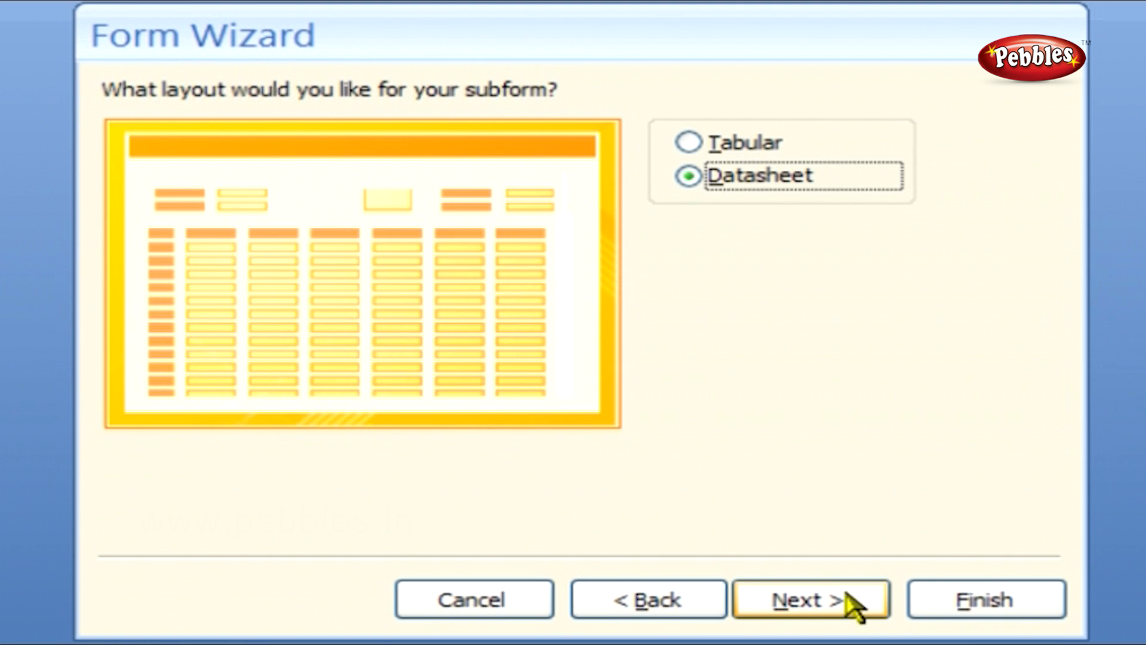
# Step: Finish the form with a Datasheet subform layout, the Access 2007 style, and the titles Categories1 and Product Subform
pyautogui.click(741, 188)
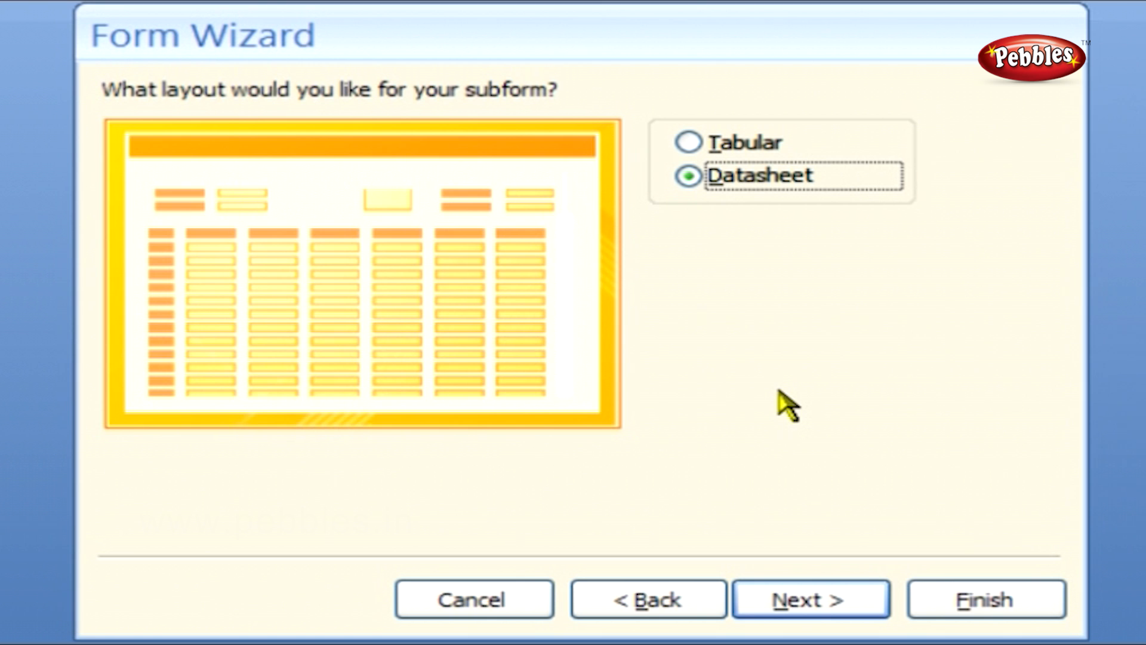
pyautogui.click(813, 603)
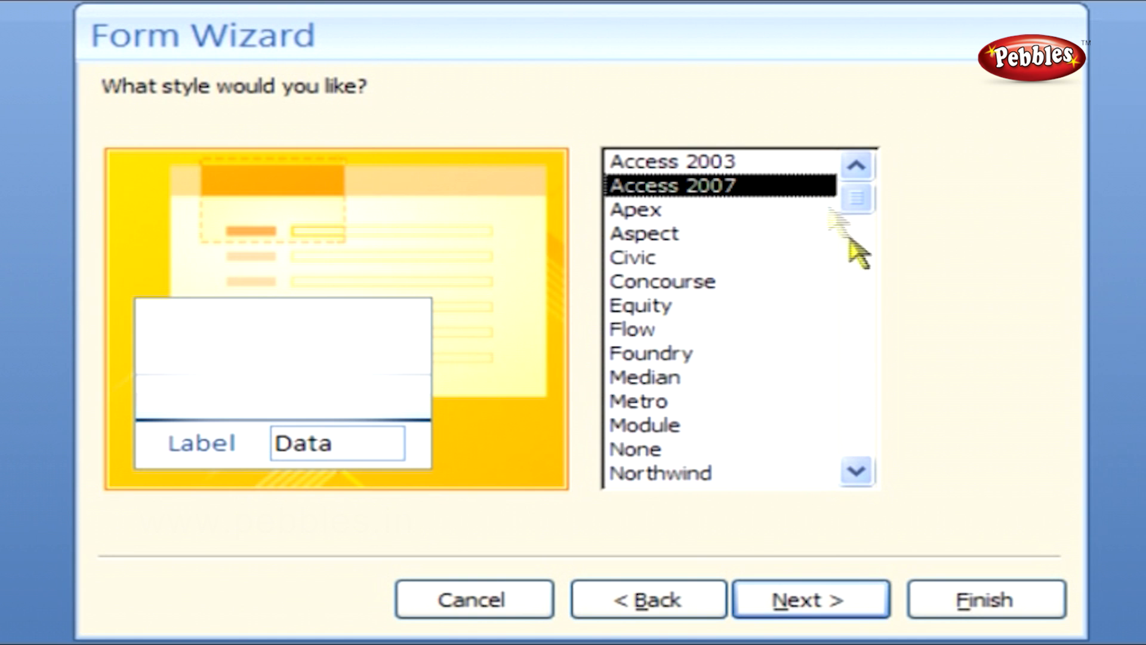
pyautogui.click(852, 609)
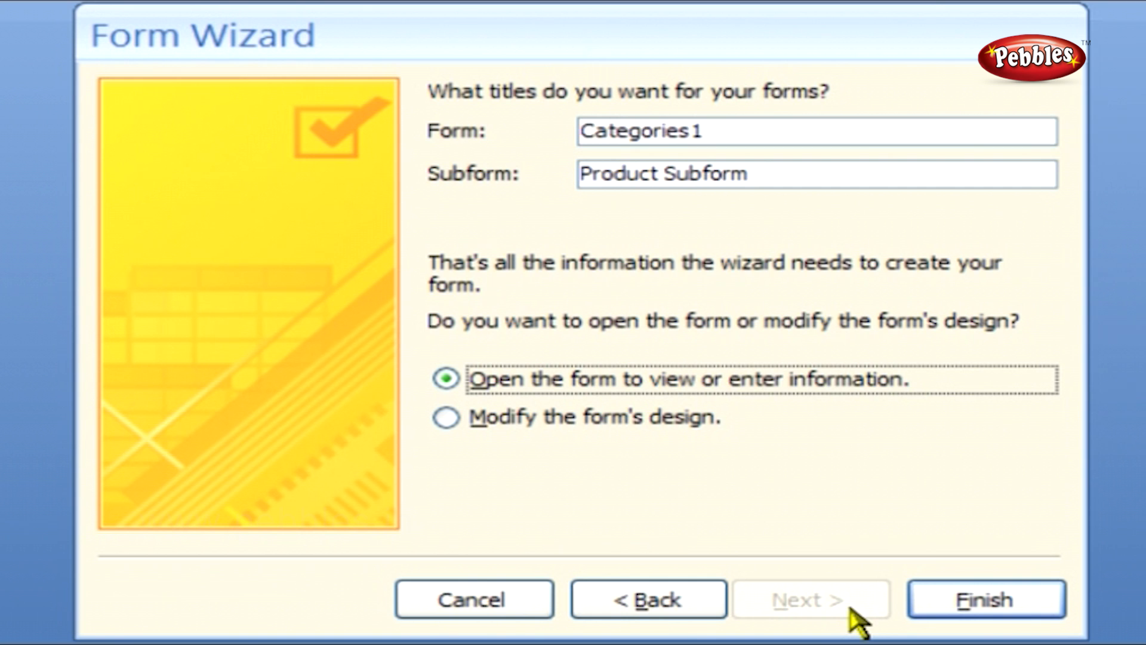
pyautogui.click(958, 603)
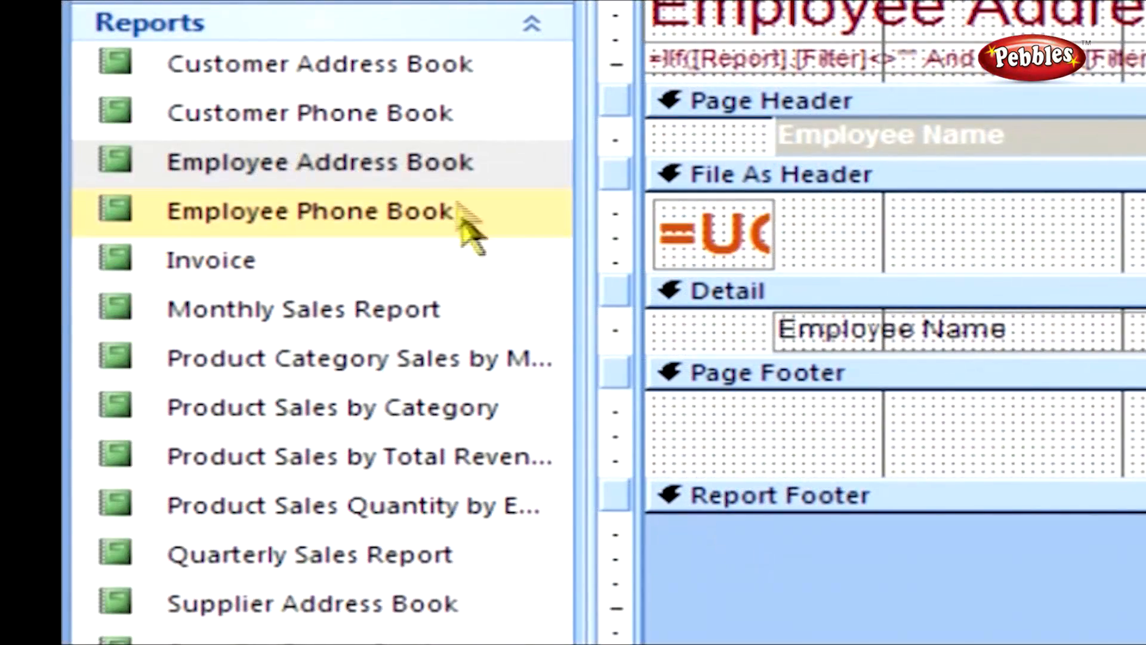
# Step: Extend the Report Footer section of the Employee Address Book report and display the report in Report View
pyautogui.click(468, 177)
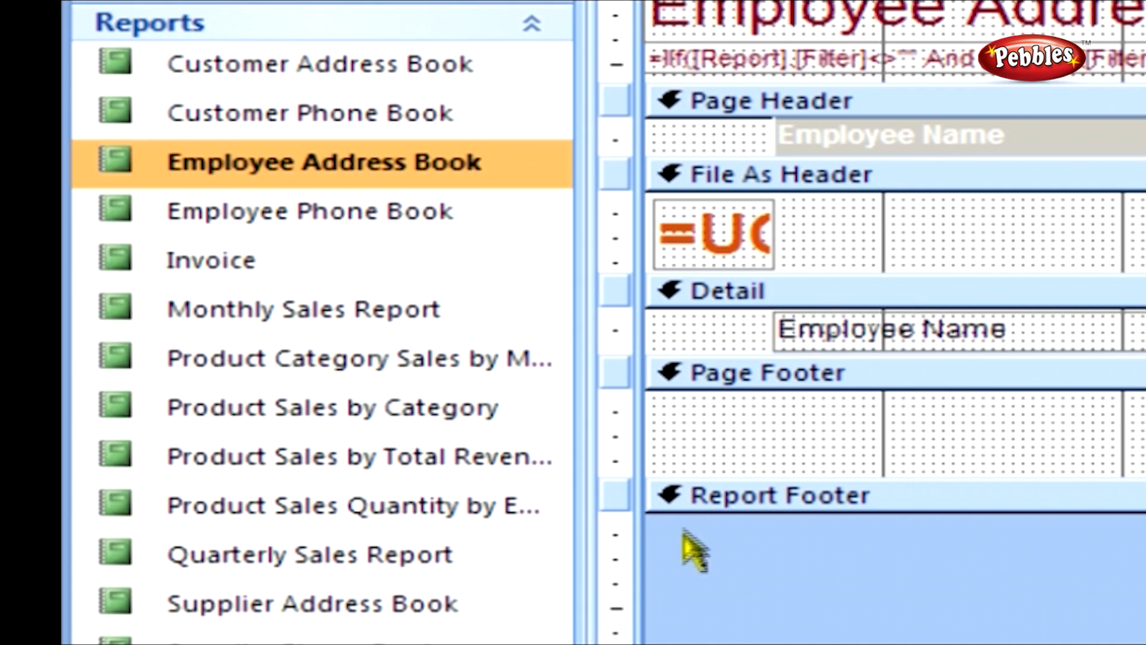
pyautogui.moveTo(686, 511); pyautogui.dragTo(692, 624)
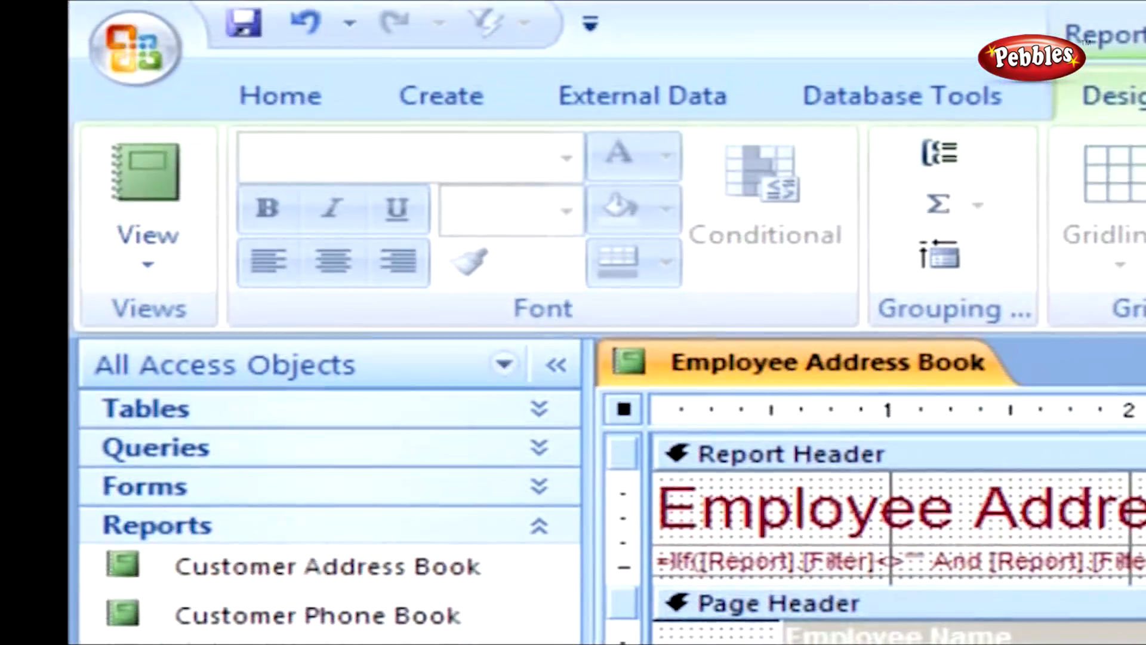
pyautogui.click(153, 280)
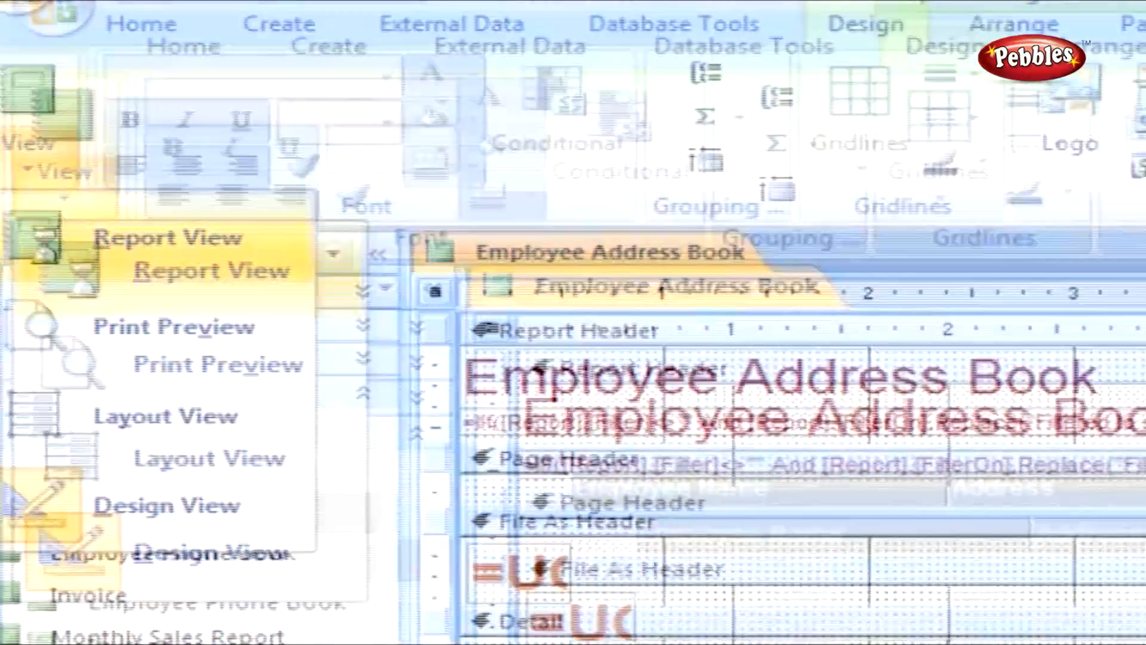
pyautogui.click(177, 372)
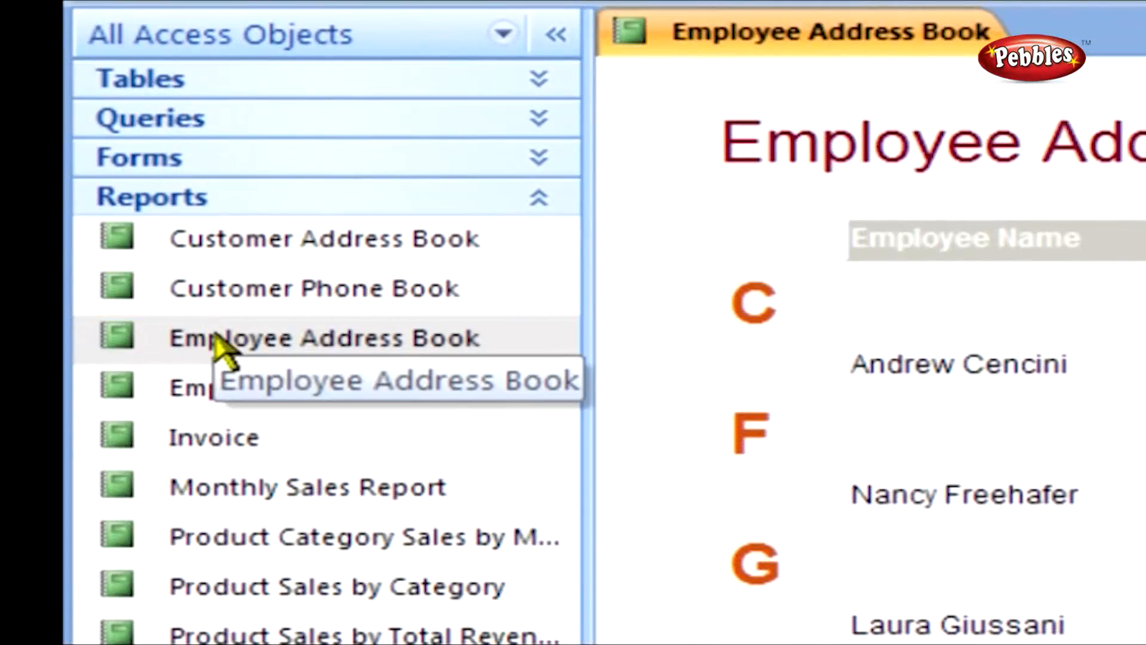
pyautogui.doubleClick(221, 346)
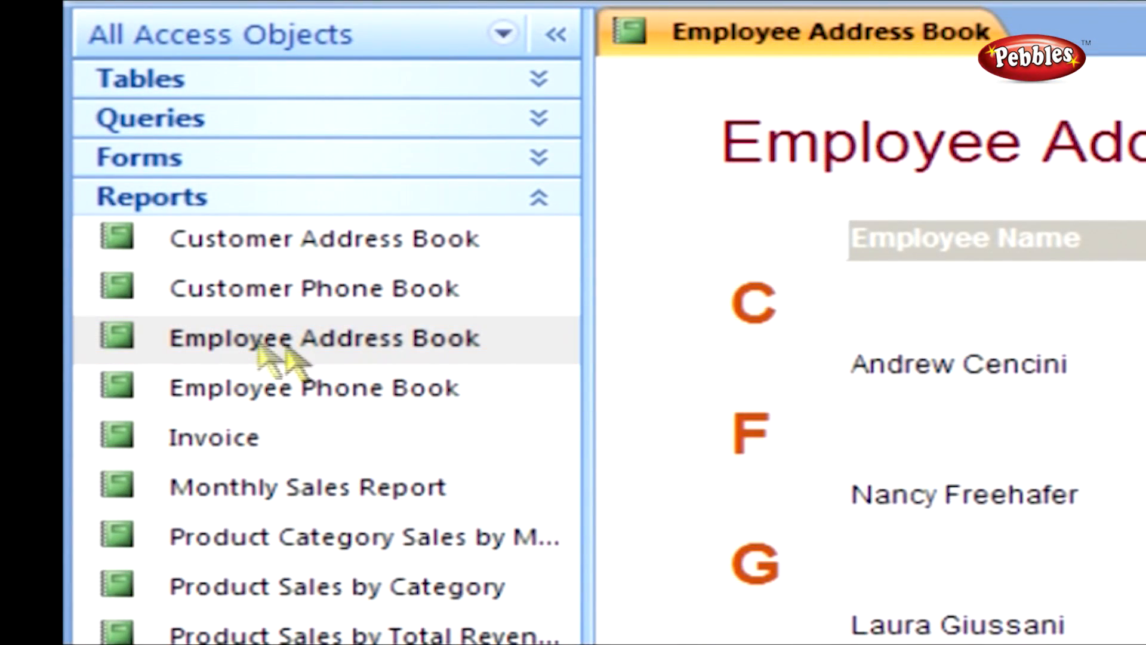